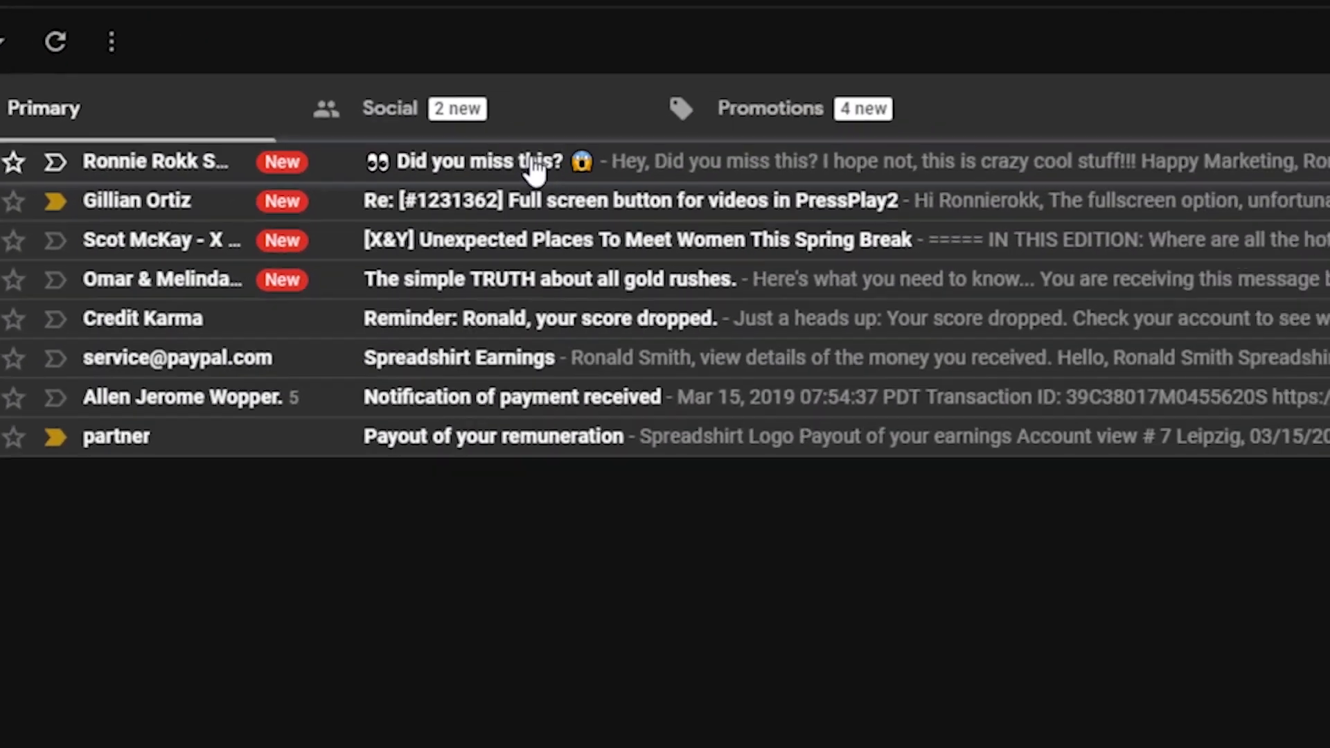
Open the 'Did you miss this?' email in Gmail and scroll down to its video thumbnail.
left_click(545, 209)
scroll(963, 258, "down", 5)
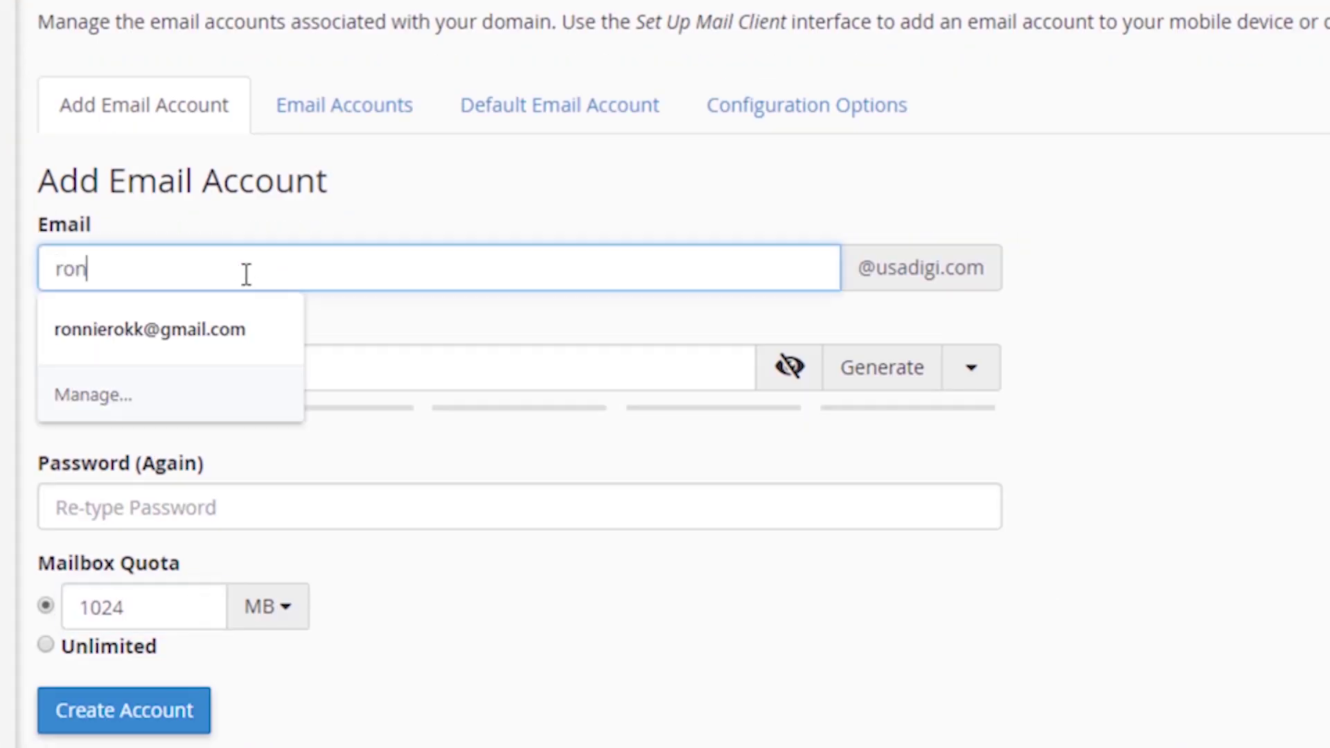
Create the usadigi.com mailbox with its username, a confirmed password and an Unlimited quota.
left_click(196, 383)
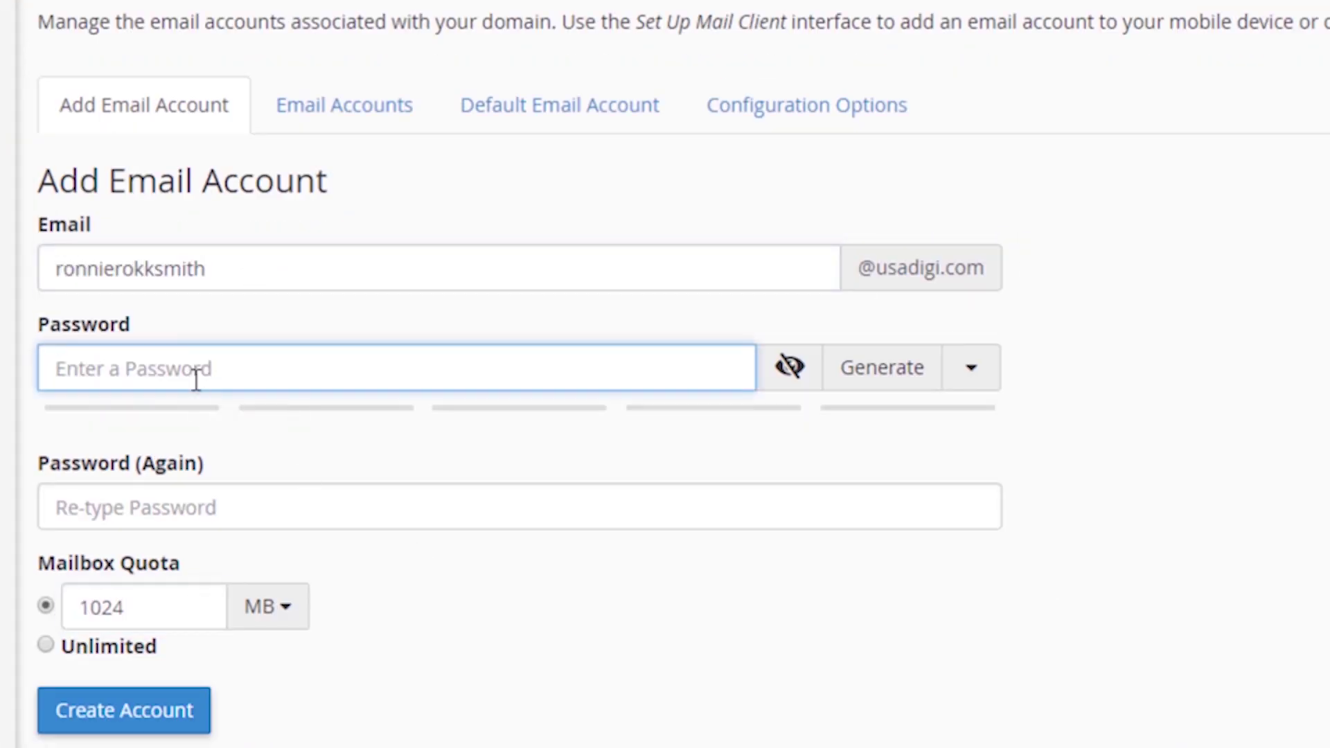
type("•••••••••••")
left_click(166, 547)
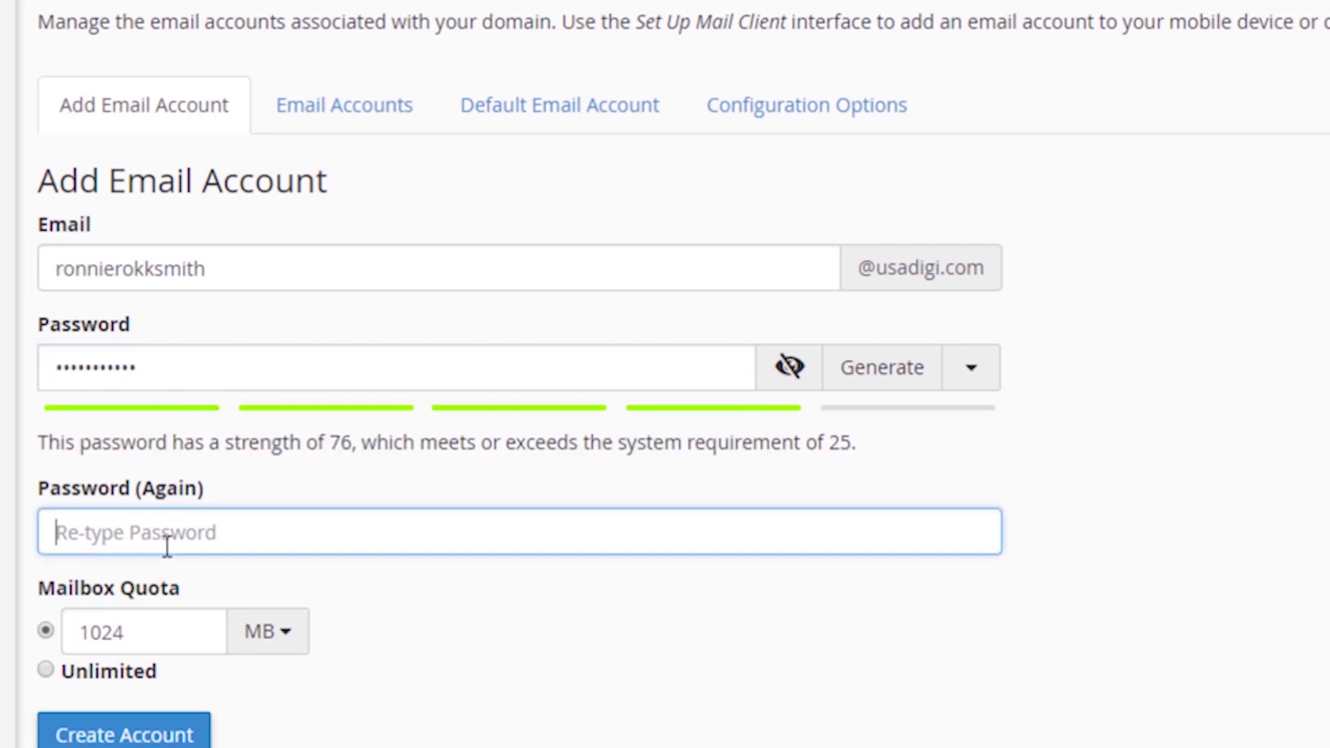
type("••••••")
left_click(45, 670)
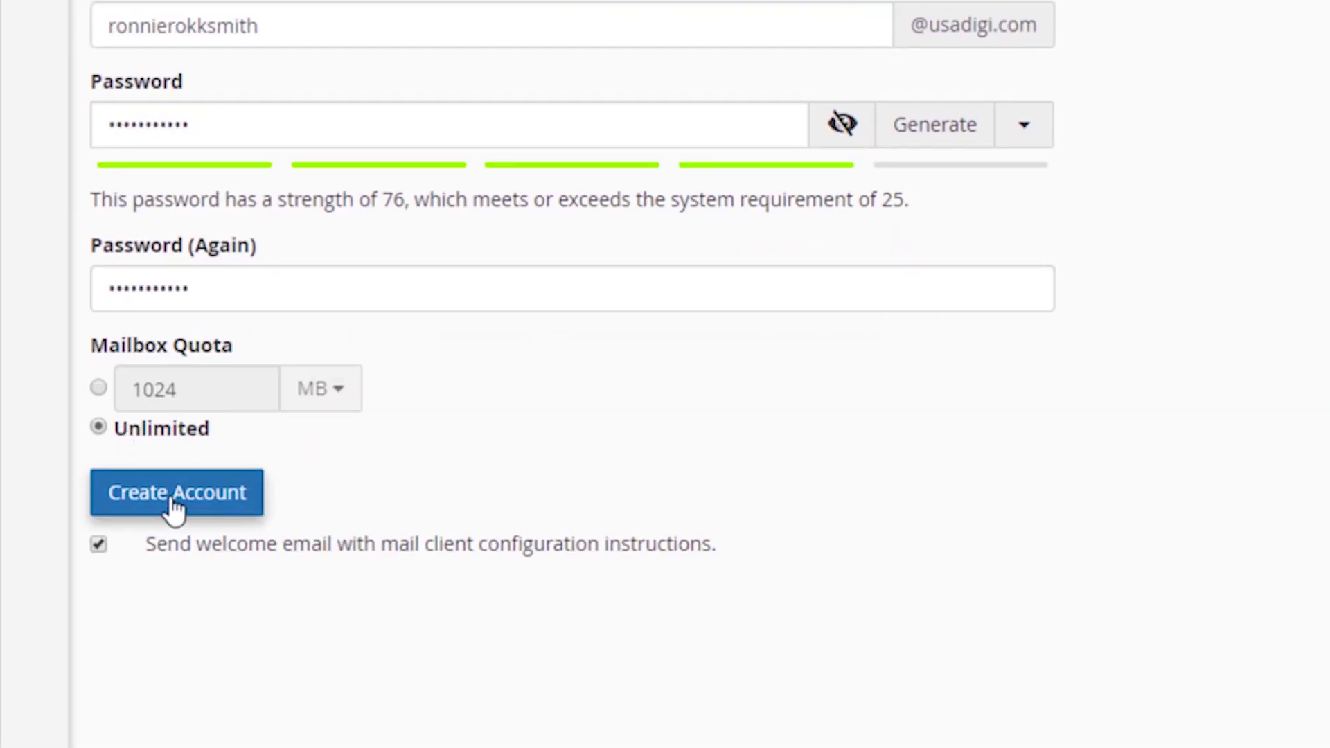
left_click(132, 738)
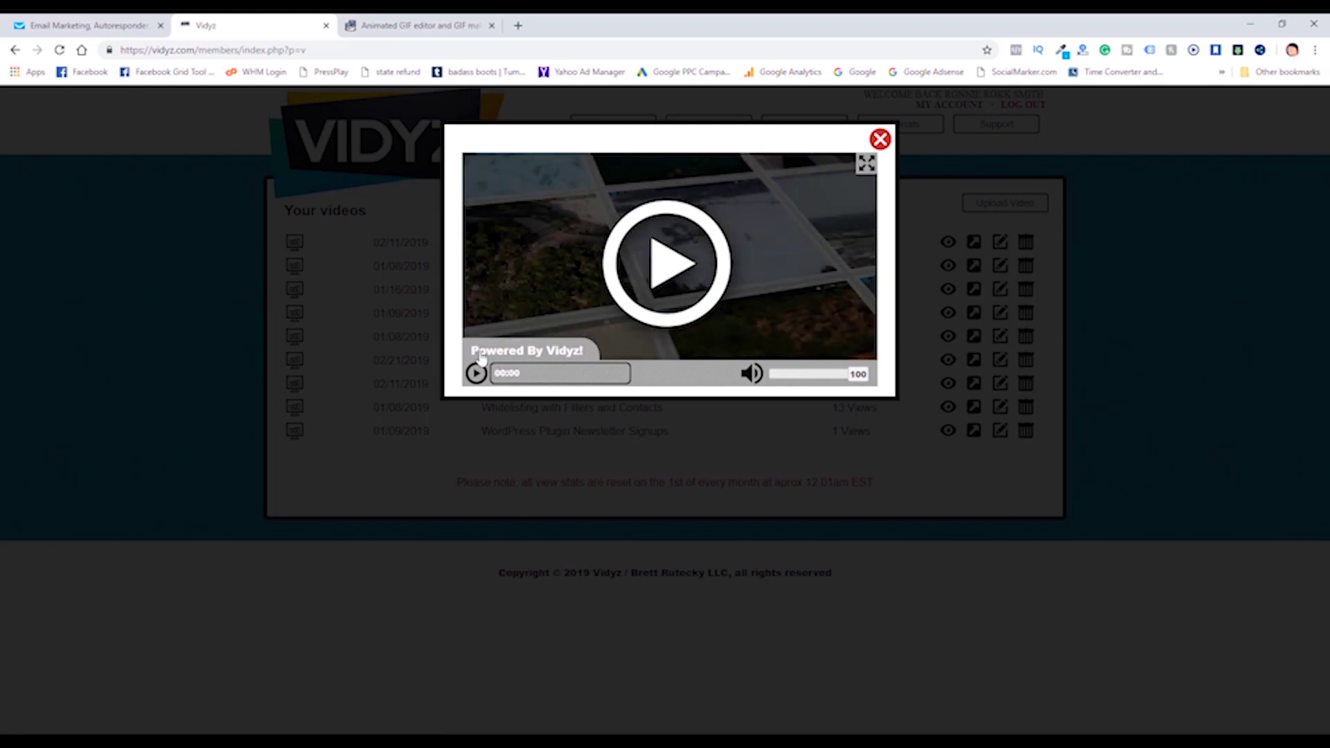
Close the Vidyz video preview popup.
left_click(879, 139)
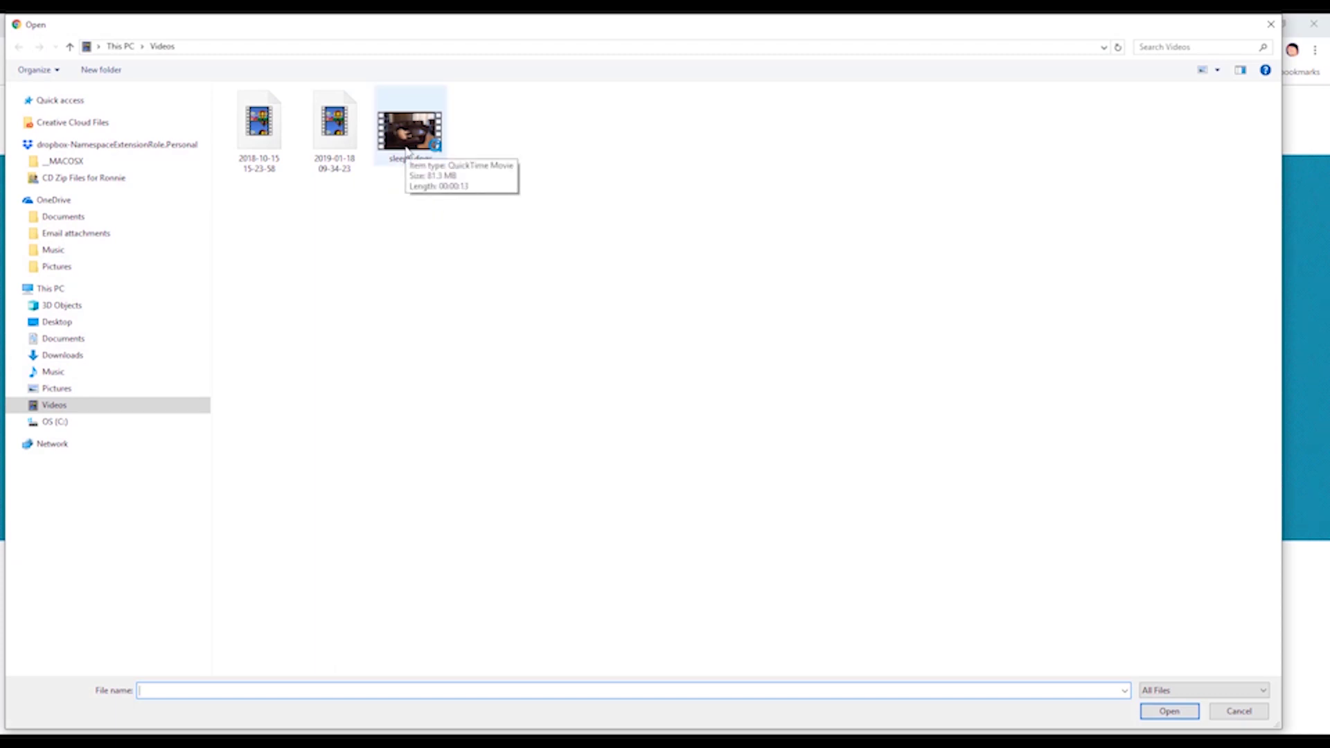
Try uploading sleepy dogs.mov, which fails as non-MP4, and browse for another video file.
double_click(406, 149)
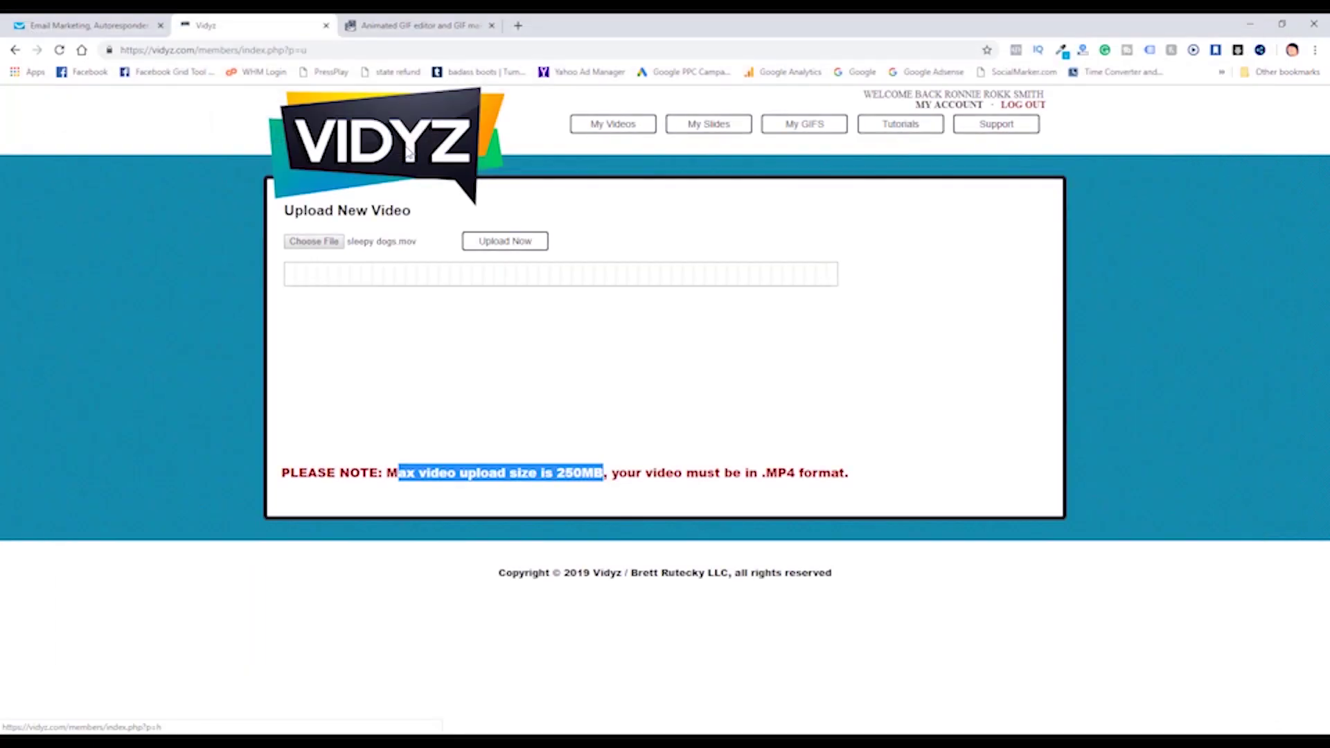
left_click(526, 240)
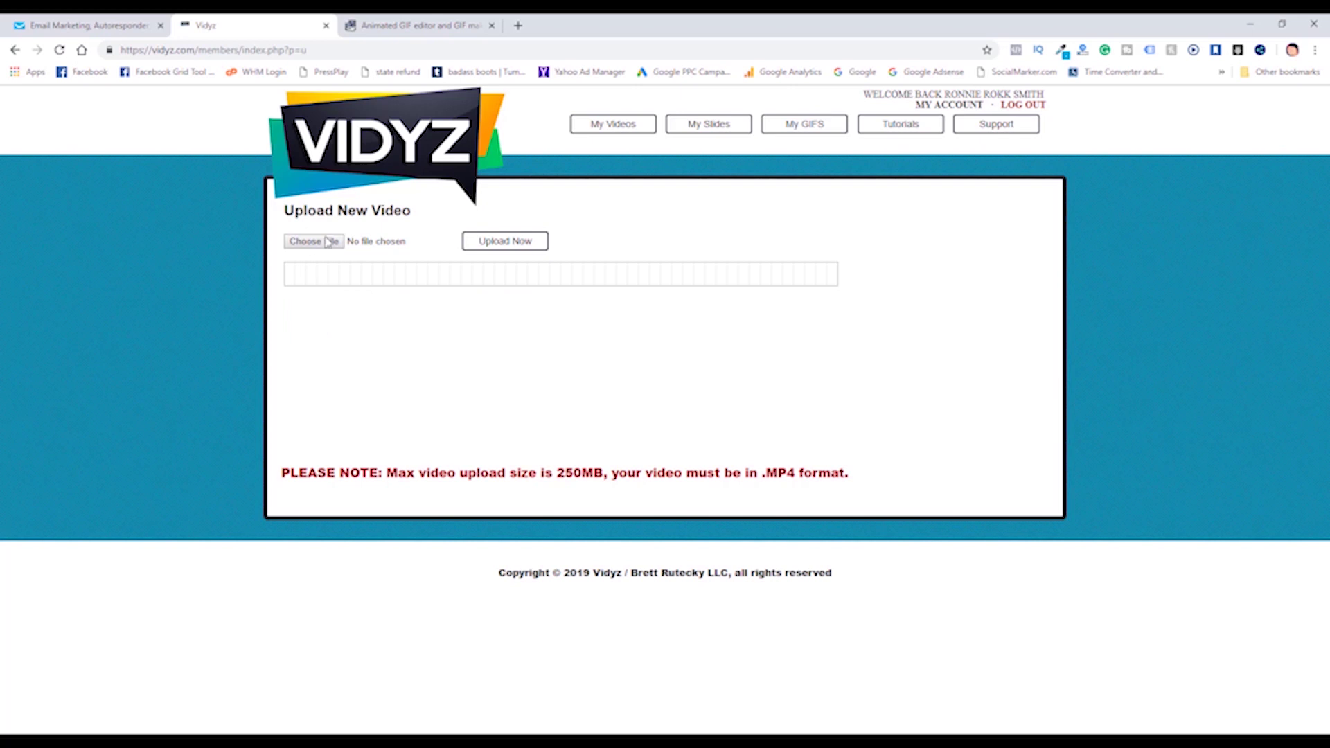
left_click(329, 241)
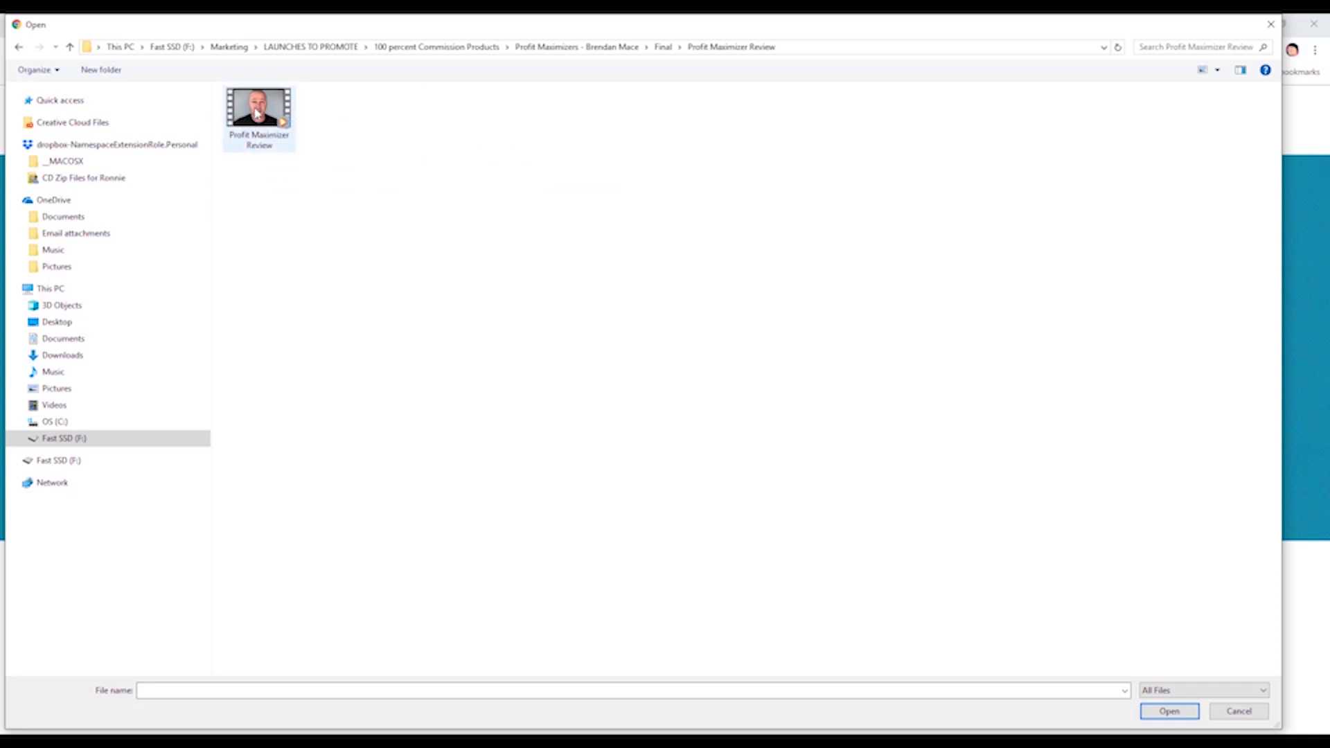
Upload Profit Maximizer Review.mp4 and open its video settings.
double_click(255, 111)
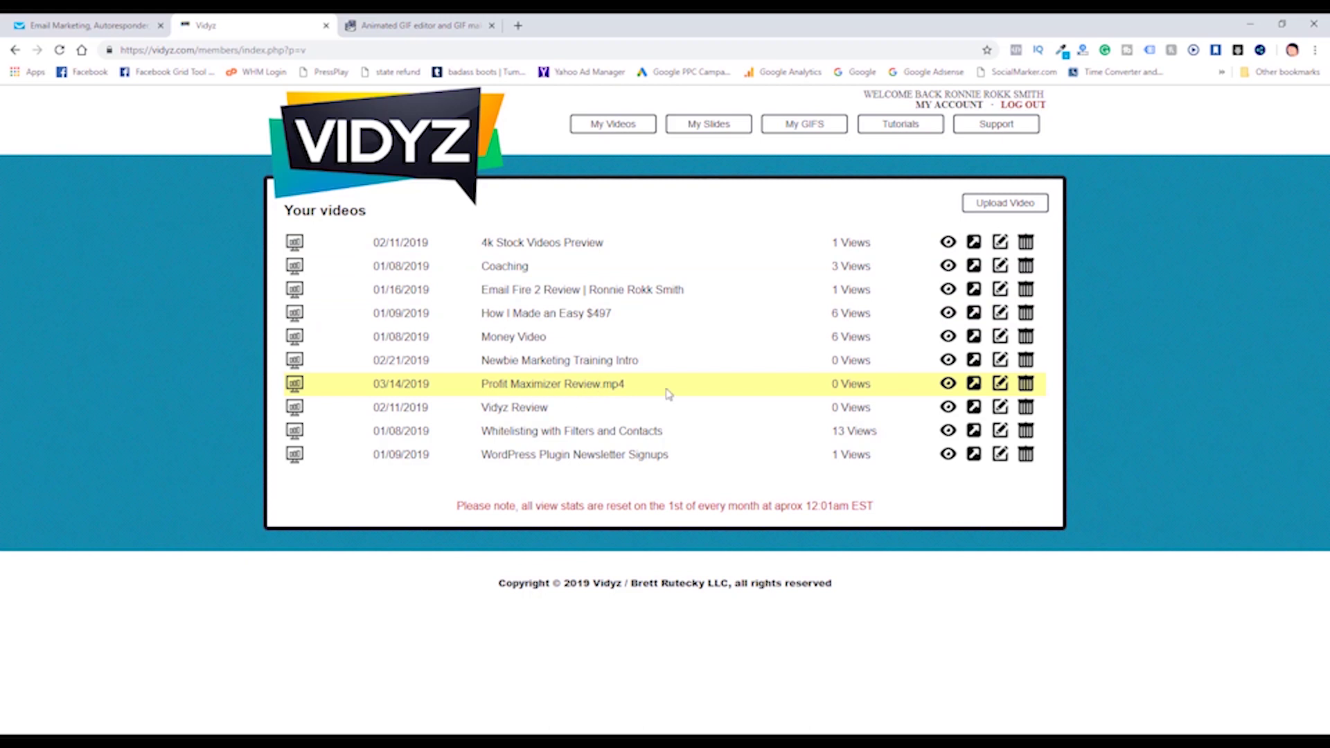
left_click(1001, 385)
Delete .mp4 from the video name so it reads 'Profit Maximizer Review', then save.
left_click(518, 240)
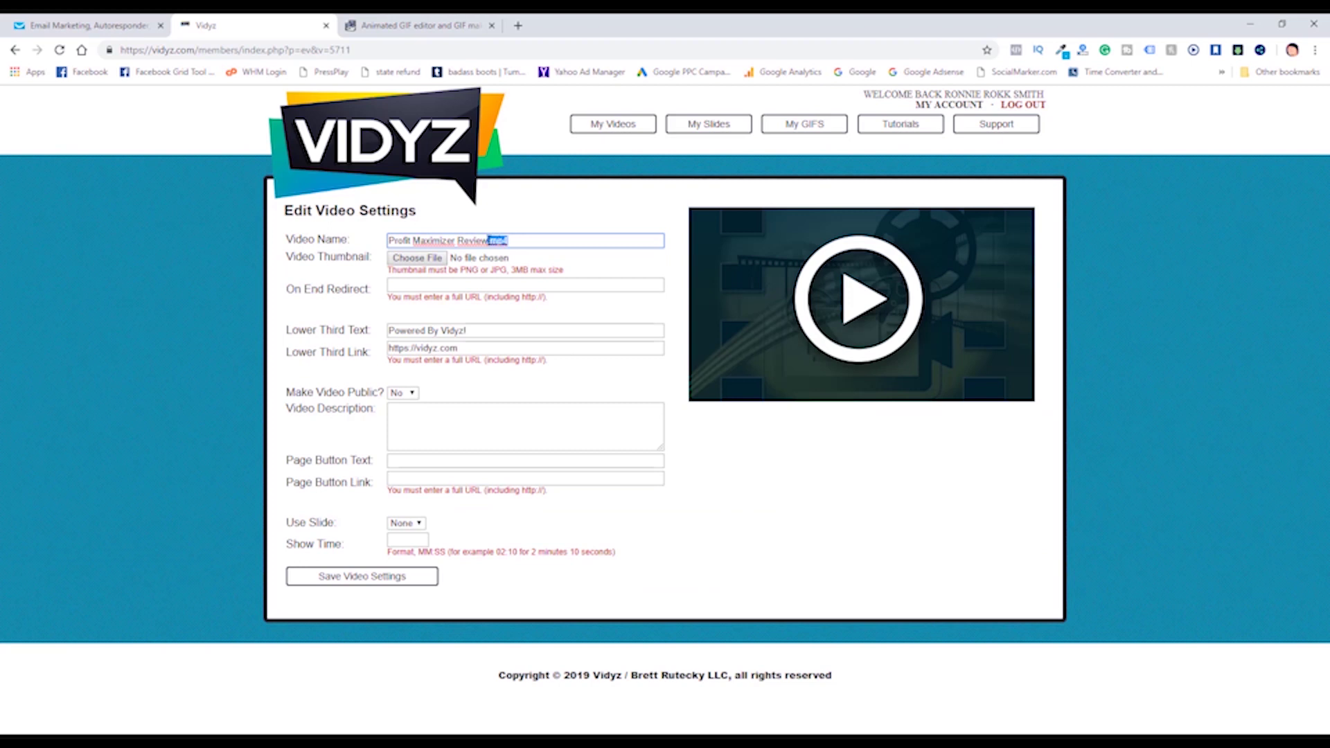
key("BackSpace")
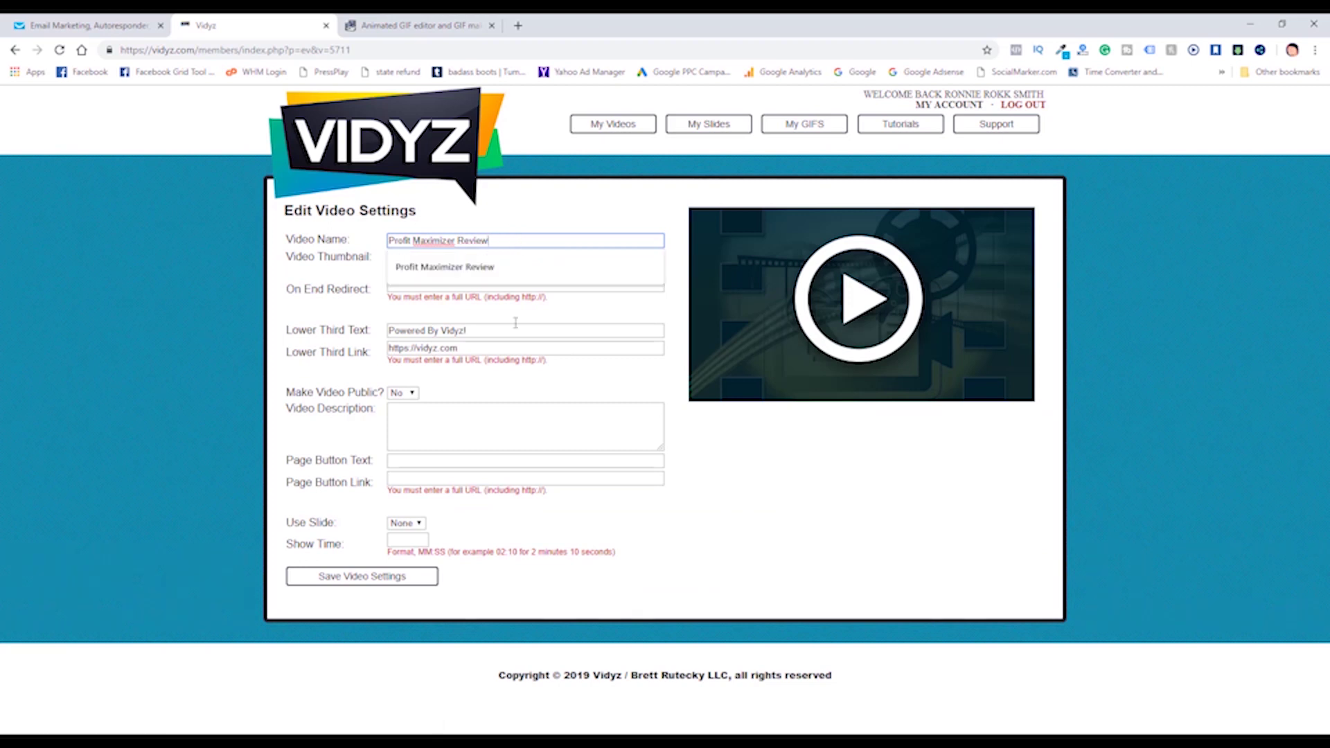
left_click(343, 584)
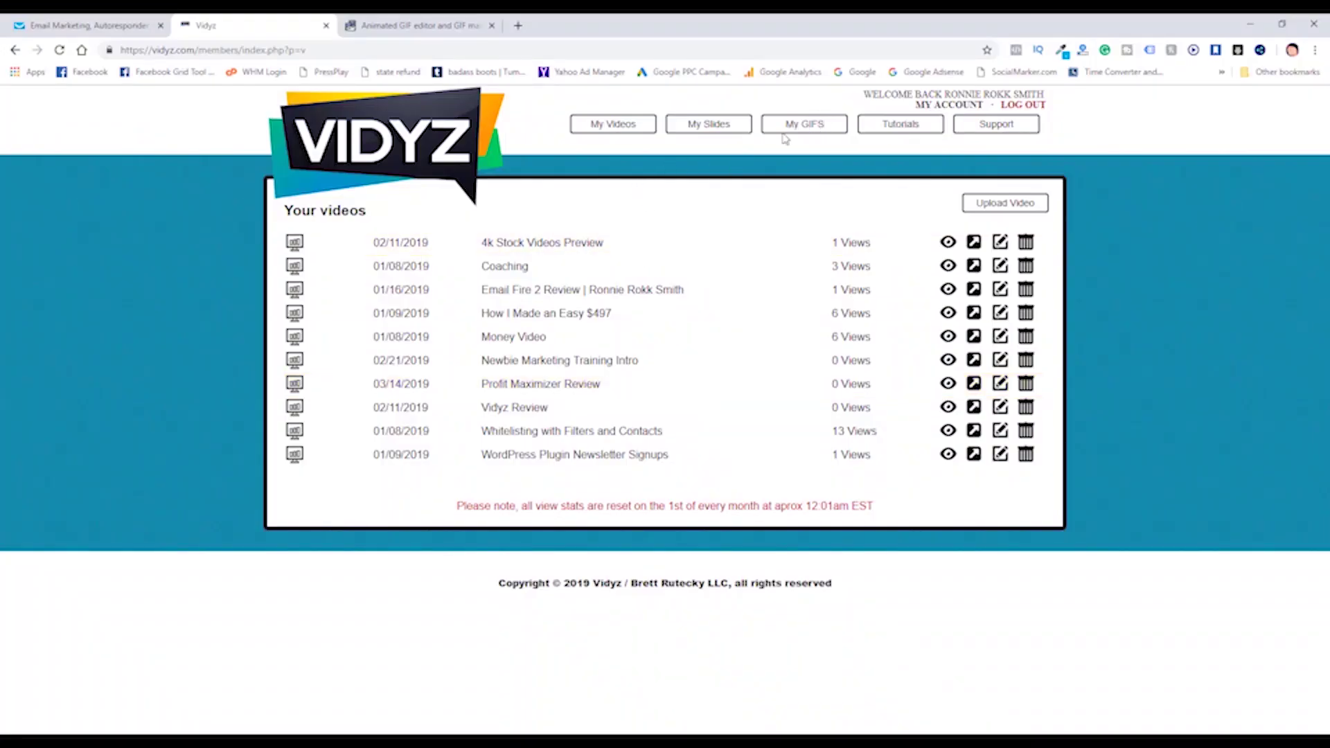
Generate a 3-second GIF from Profit Maximizer Review starting at about 0:23.
left_click(805, 131)
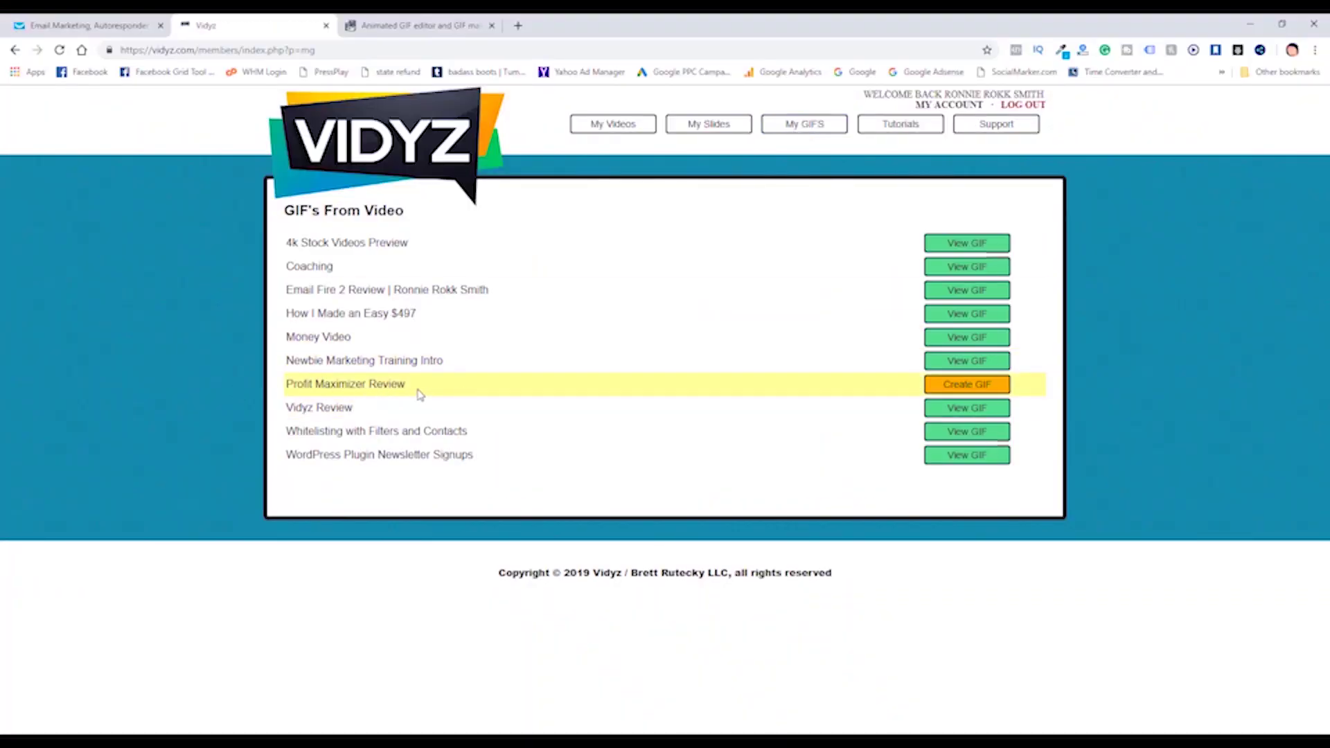
left_click(966, 387)
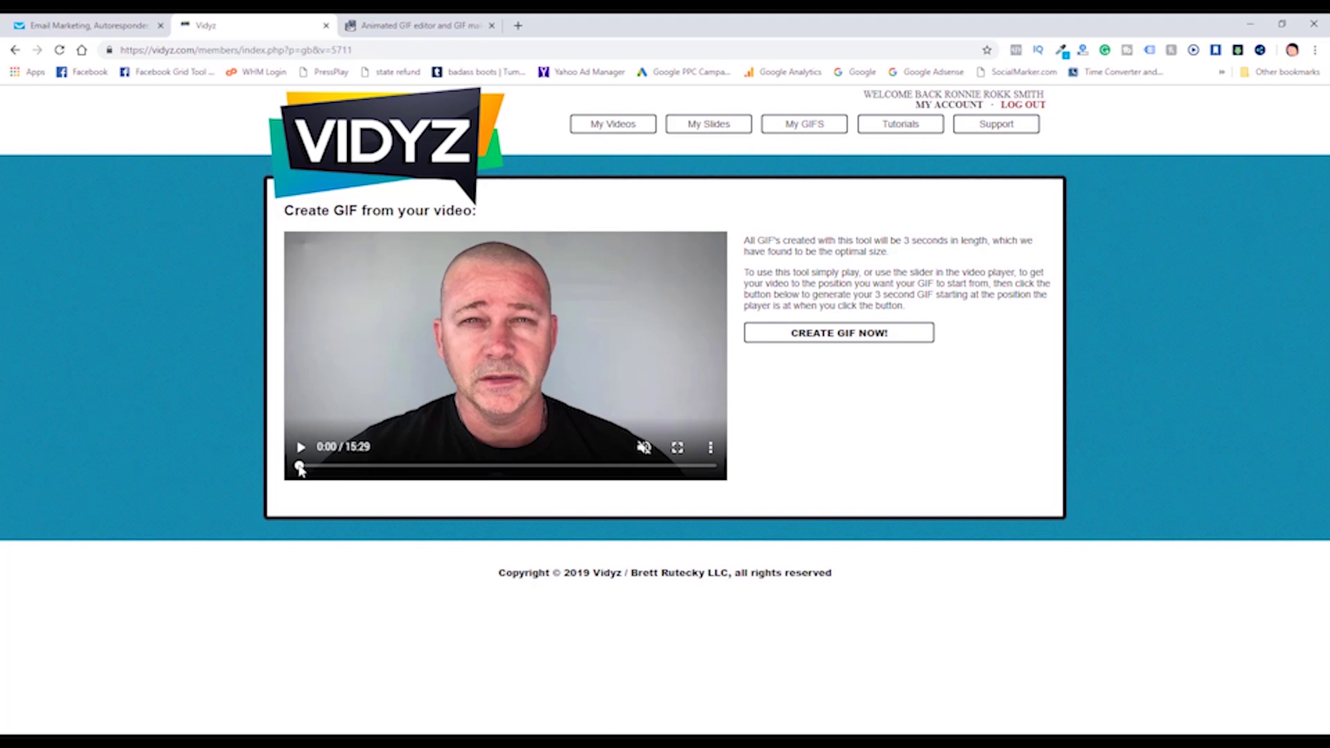
left_click_drag(299, 468, 309, 469)
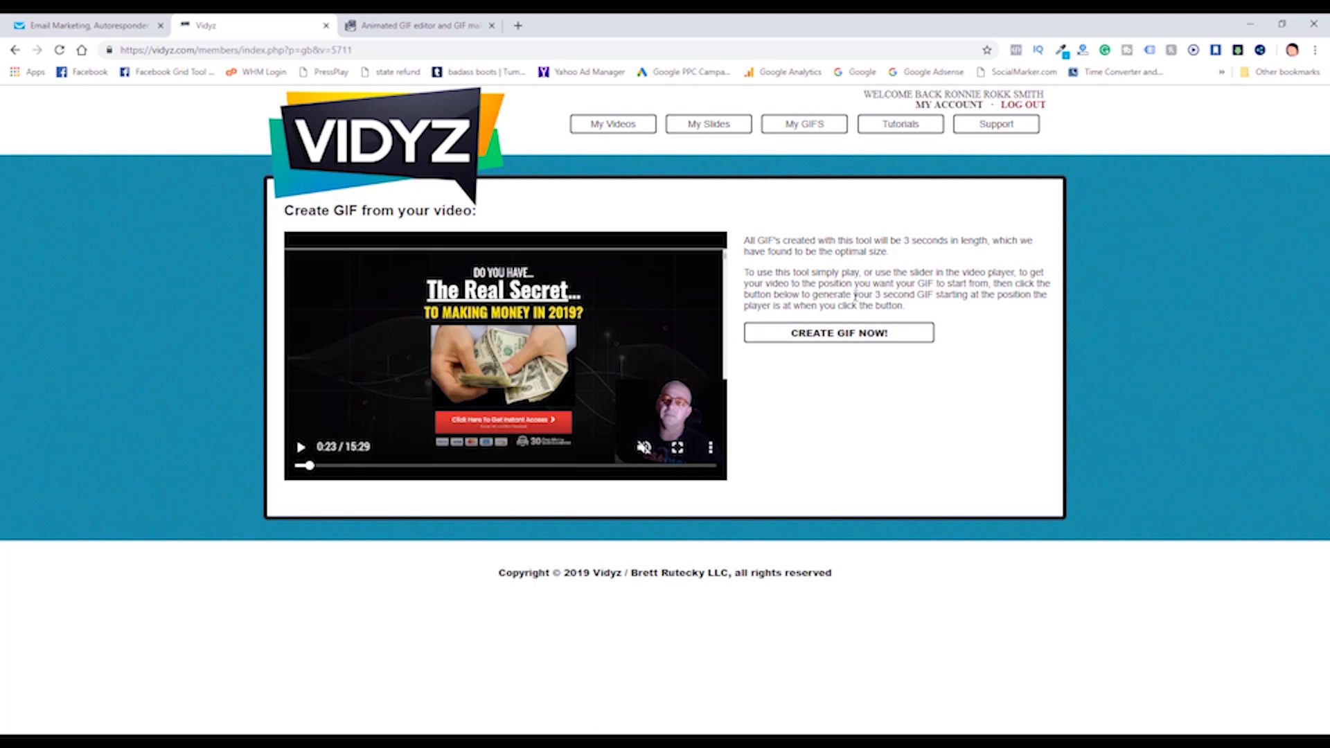
left_click_drag(855, 295, 919, 298)
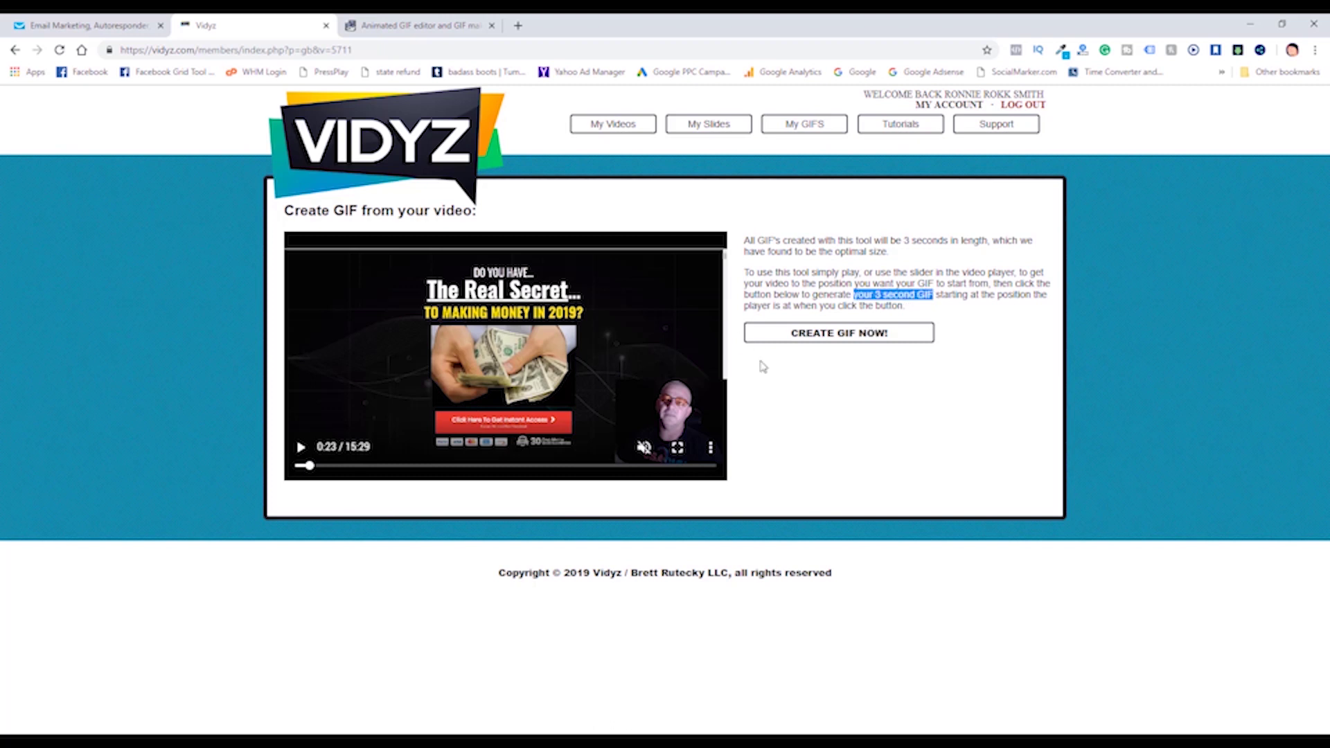
left_click(840, 339)
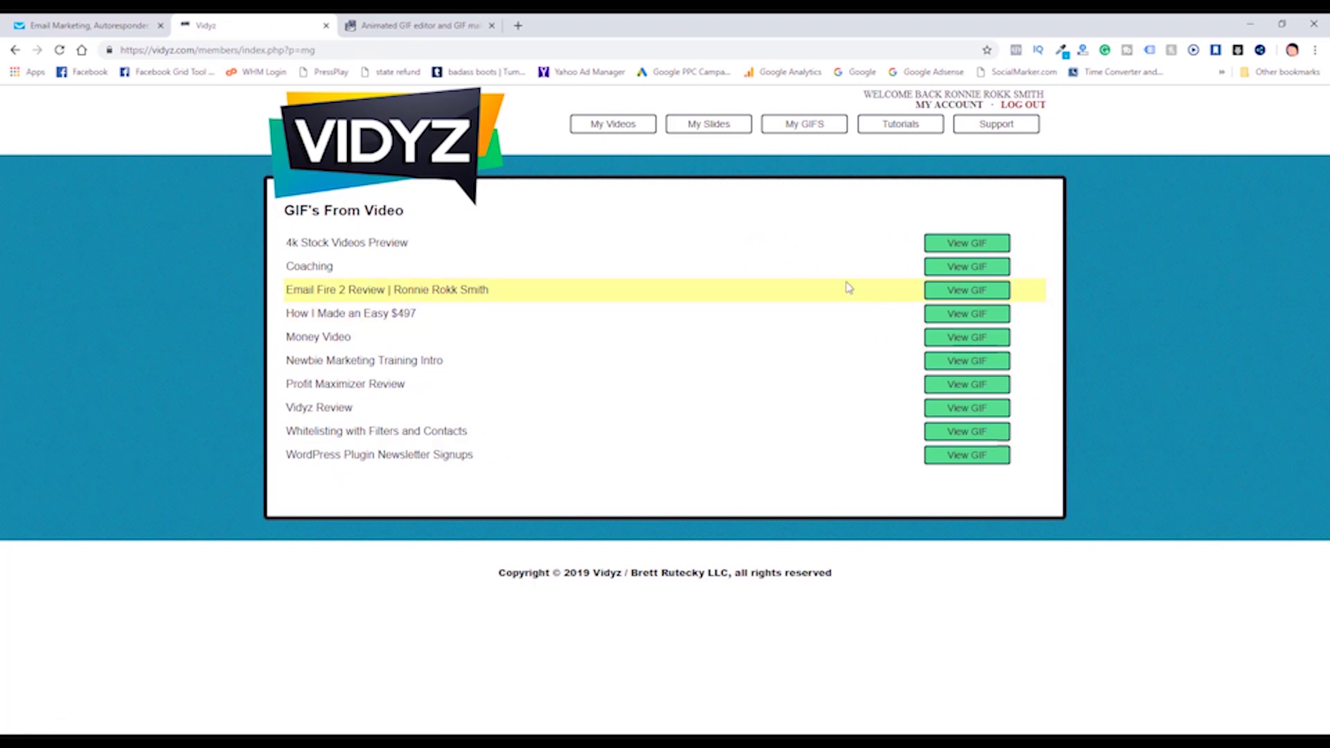
Set the Profit Maximizer Review GIF as the video's thumbnail and acknowledge the confirmation.
left_click(606, 130)
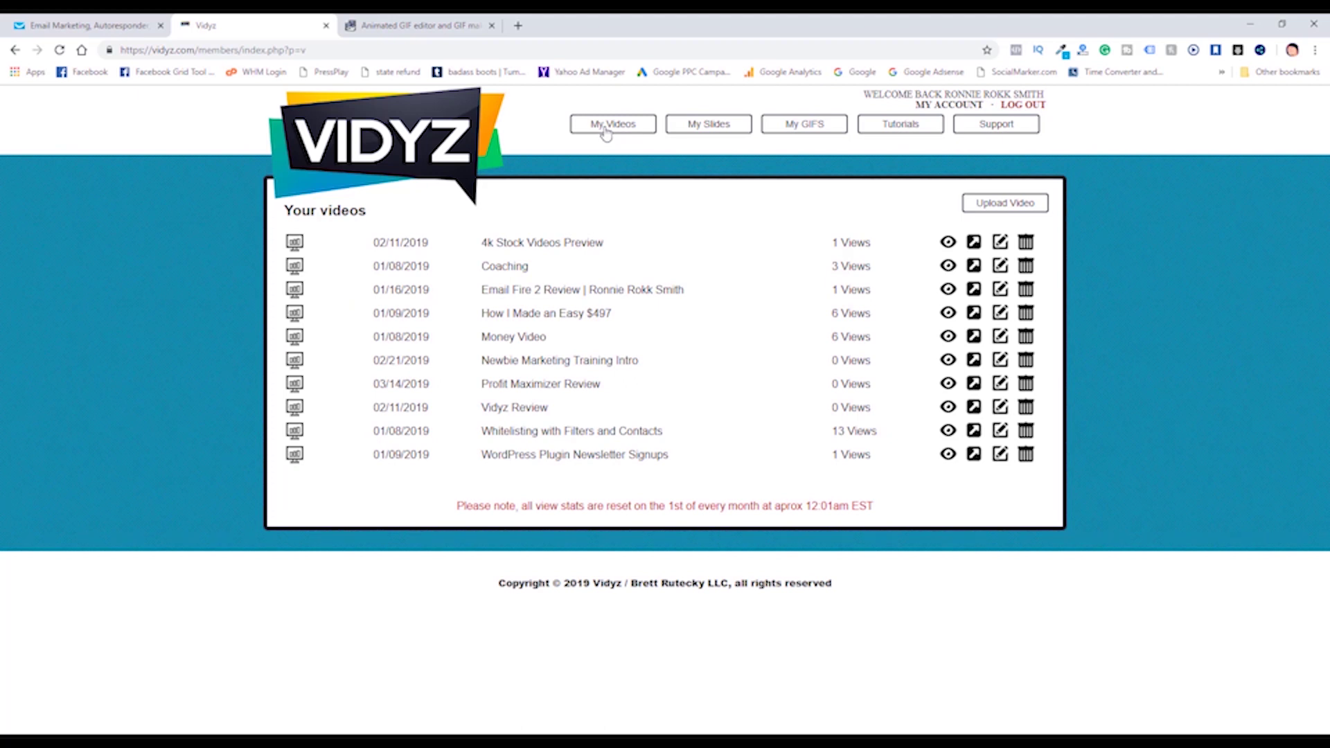
left_click(801, 128)
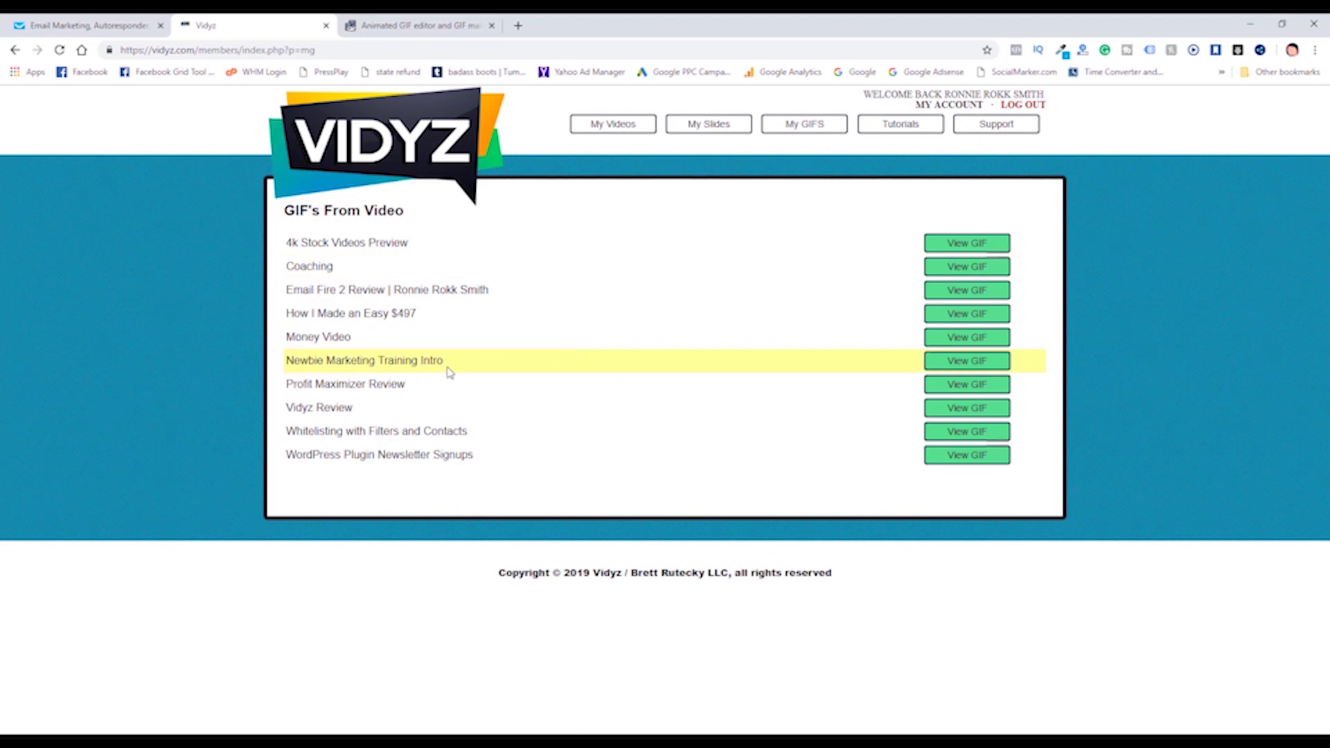
left_click(965, 385)
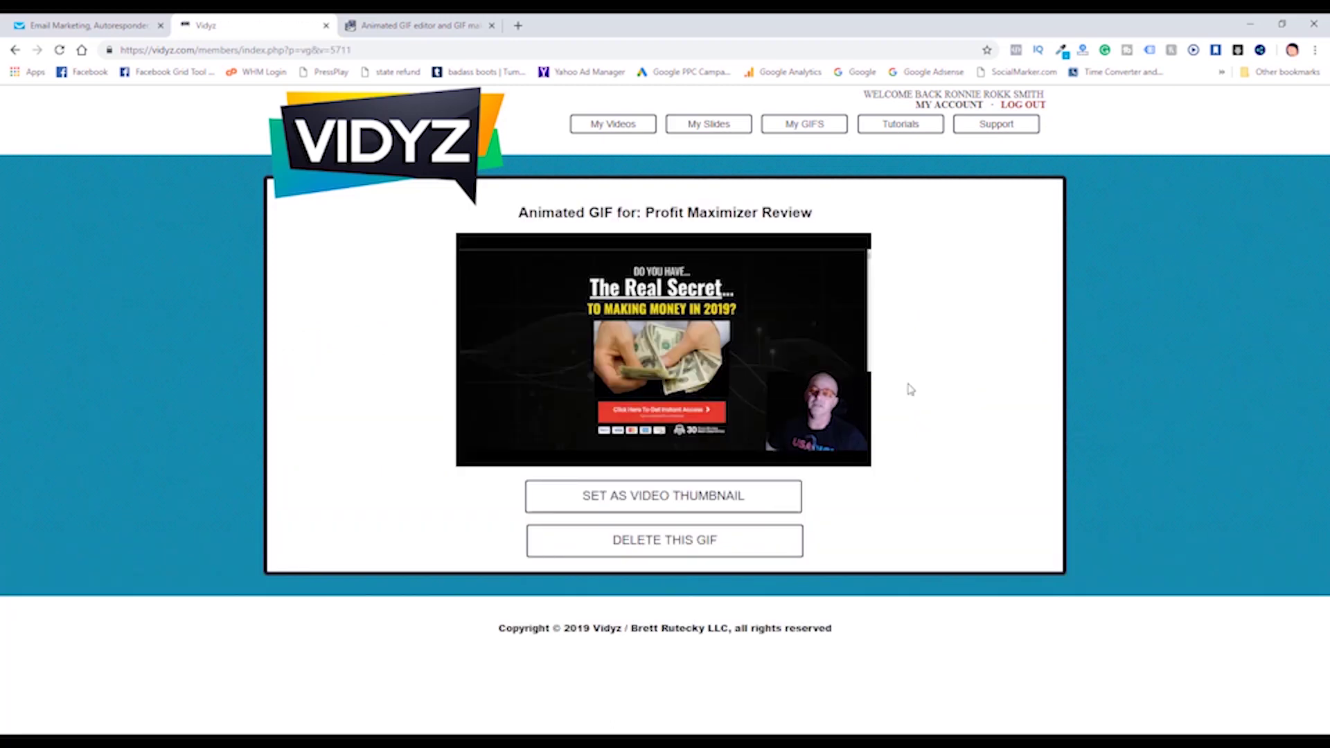
left_click(676, 501)
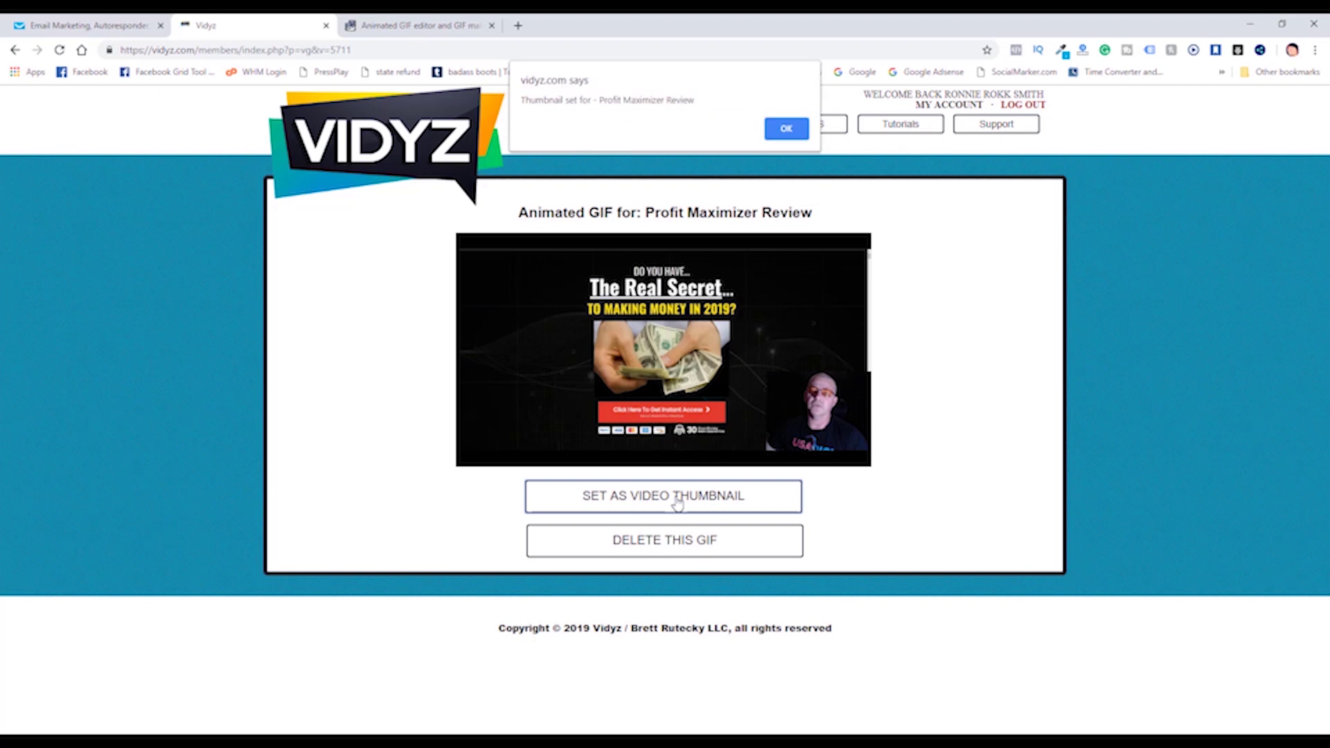
left_click(786, 128)
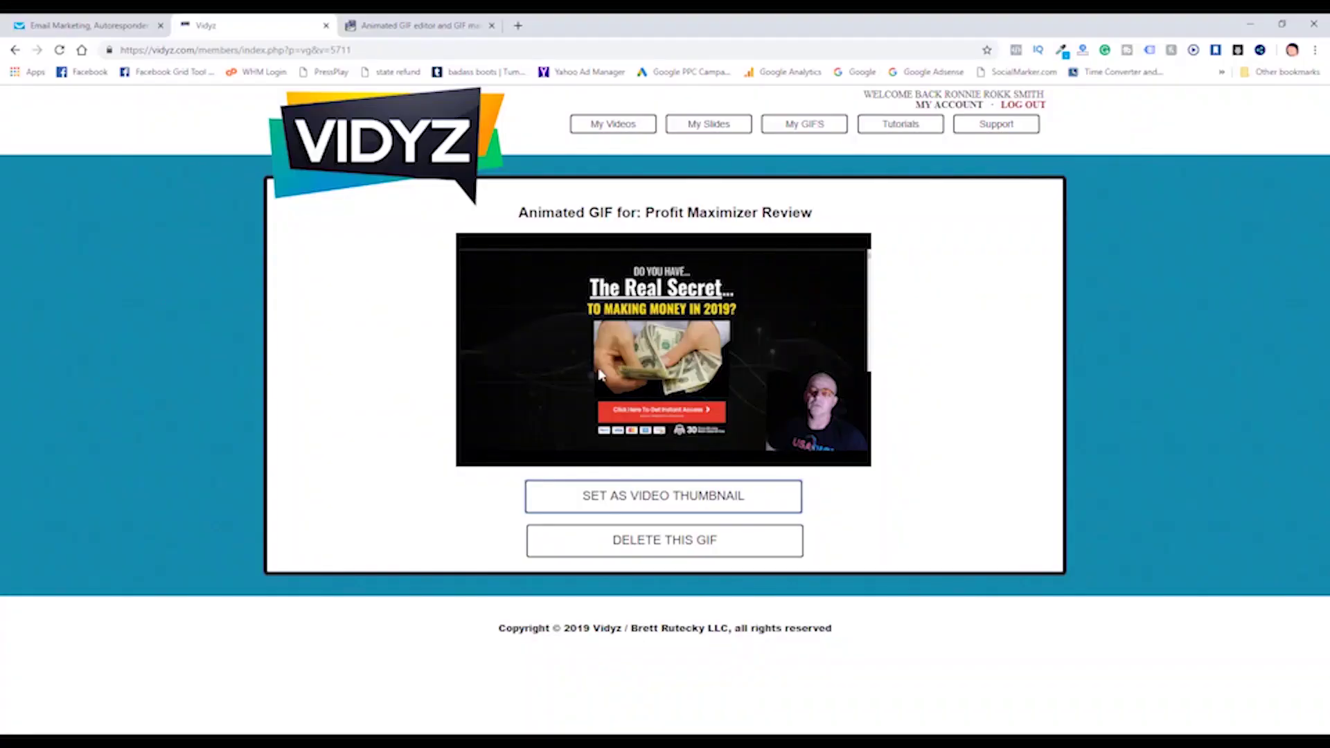
Save the animated GIF to the Desktop as PM-gif.gif, replacing the existing copy.
right_click(513, 359)
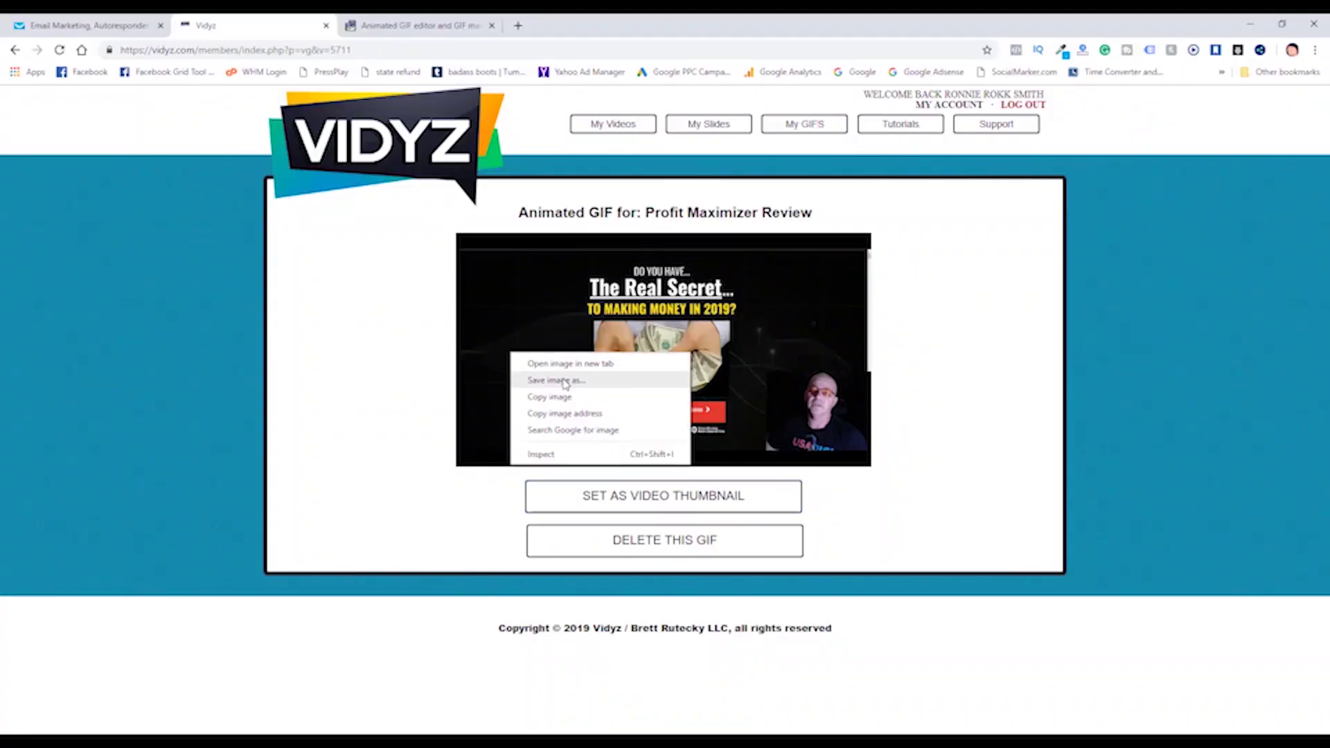
left_click(565, 383)
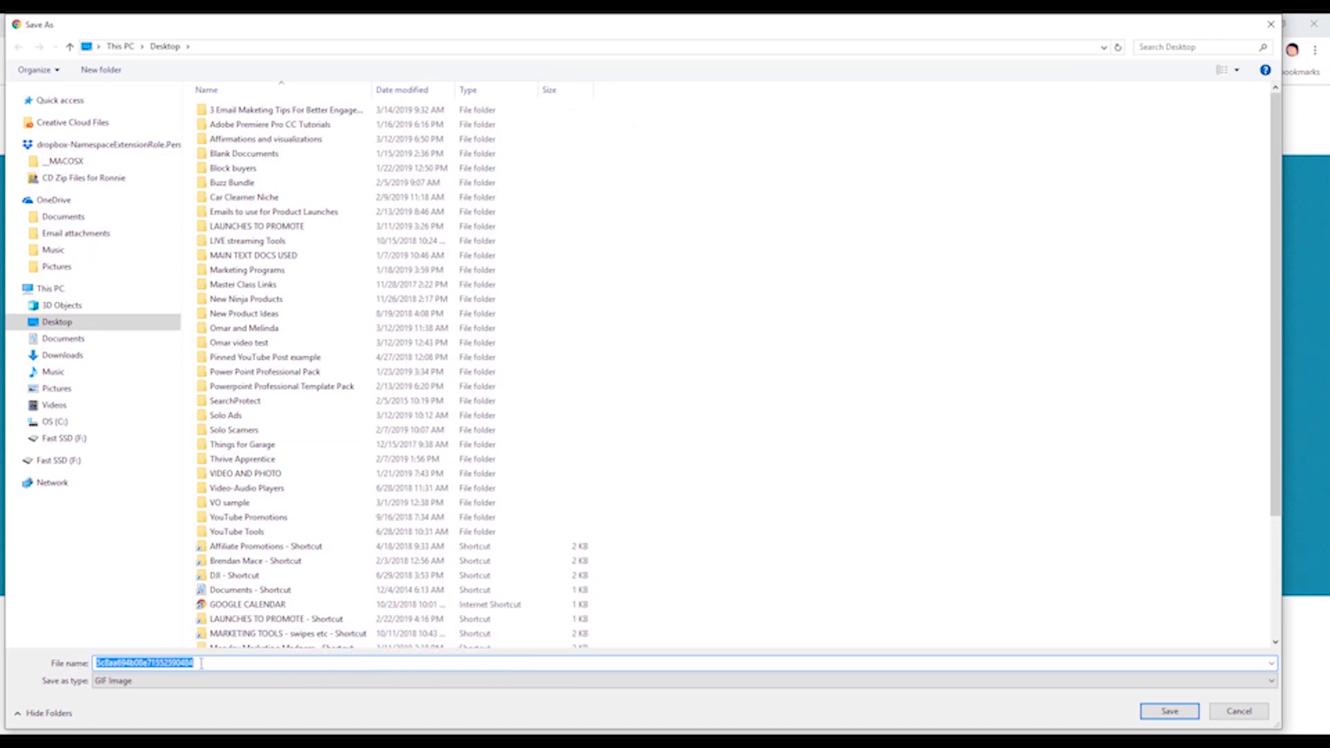
type("PM-g")
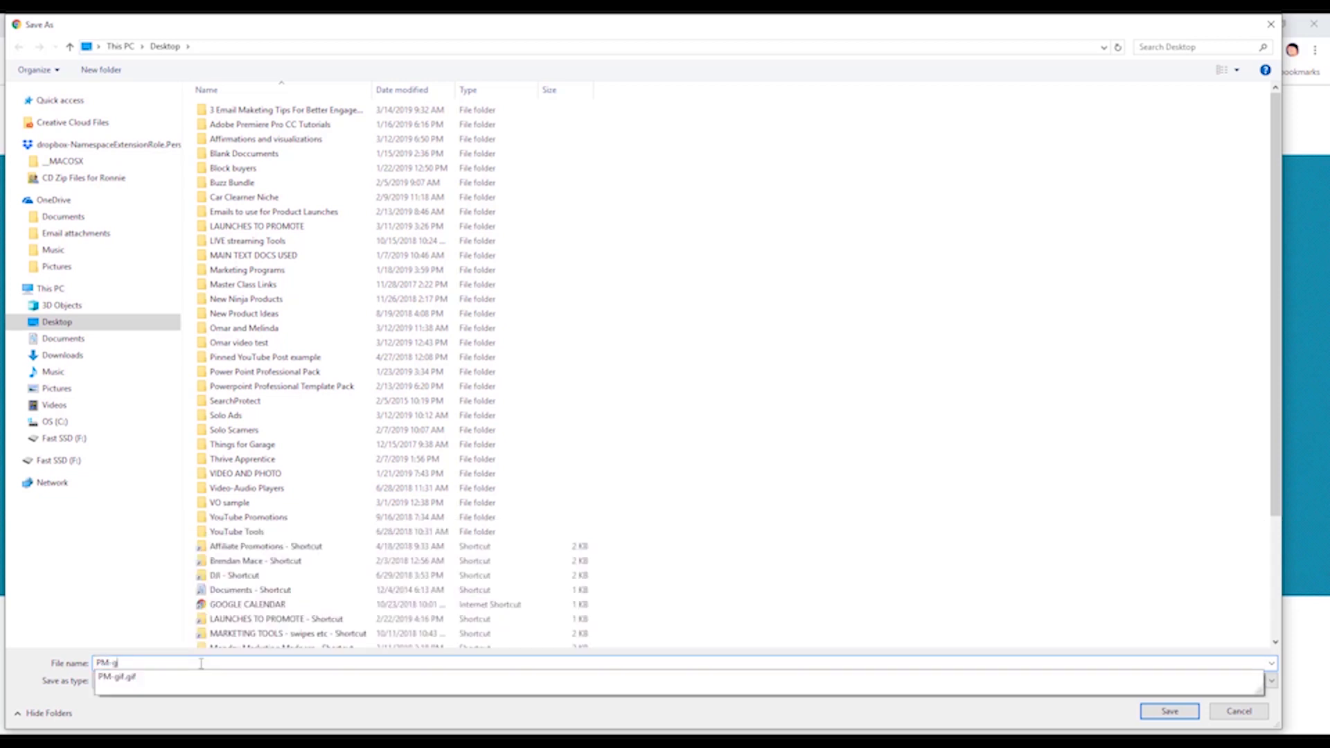
type("if")
left_click(720, 588)
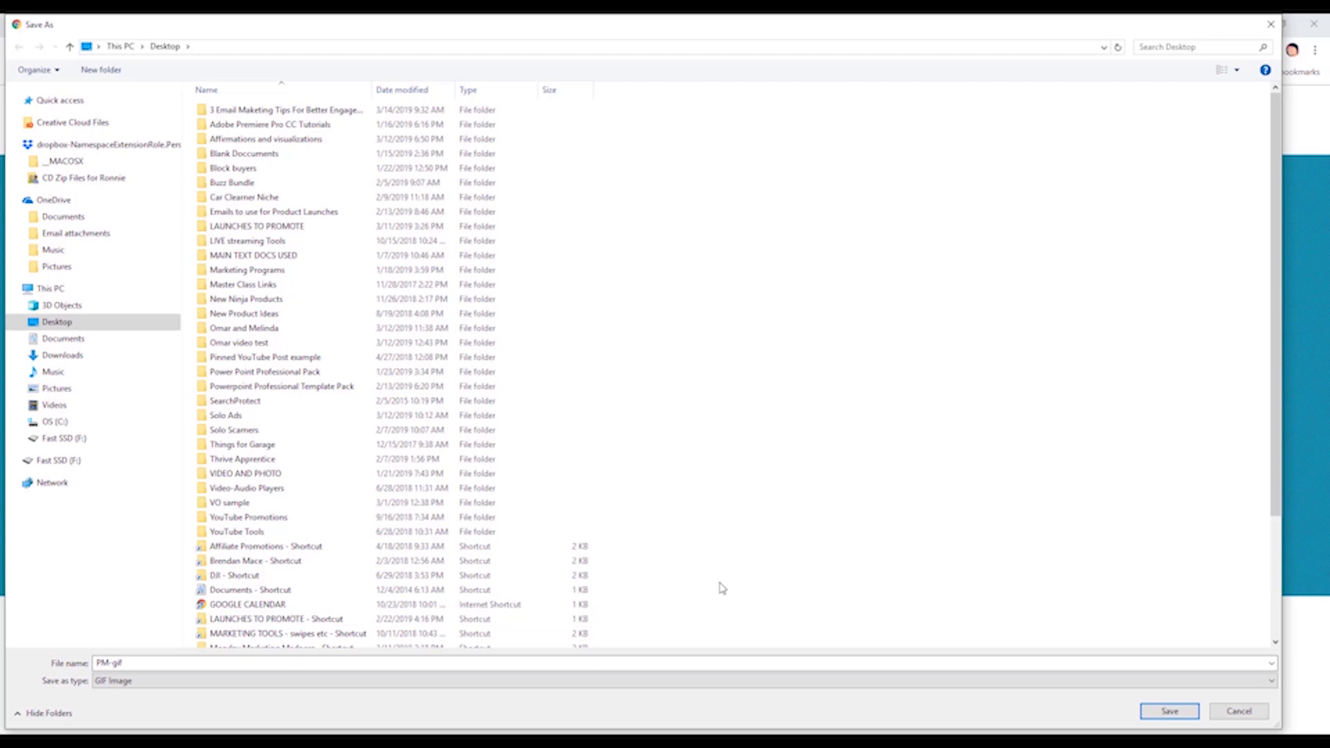
left_click(1162, 713)
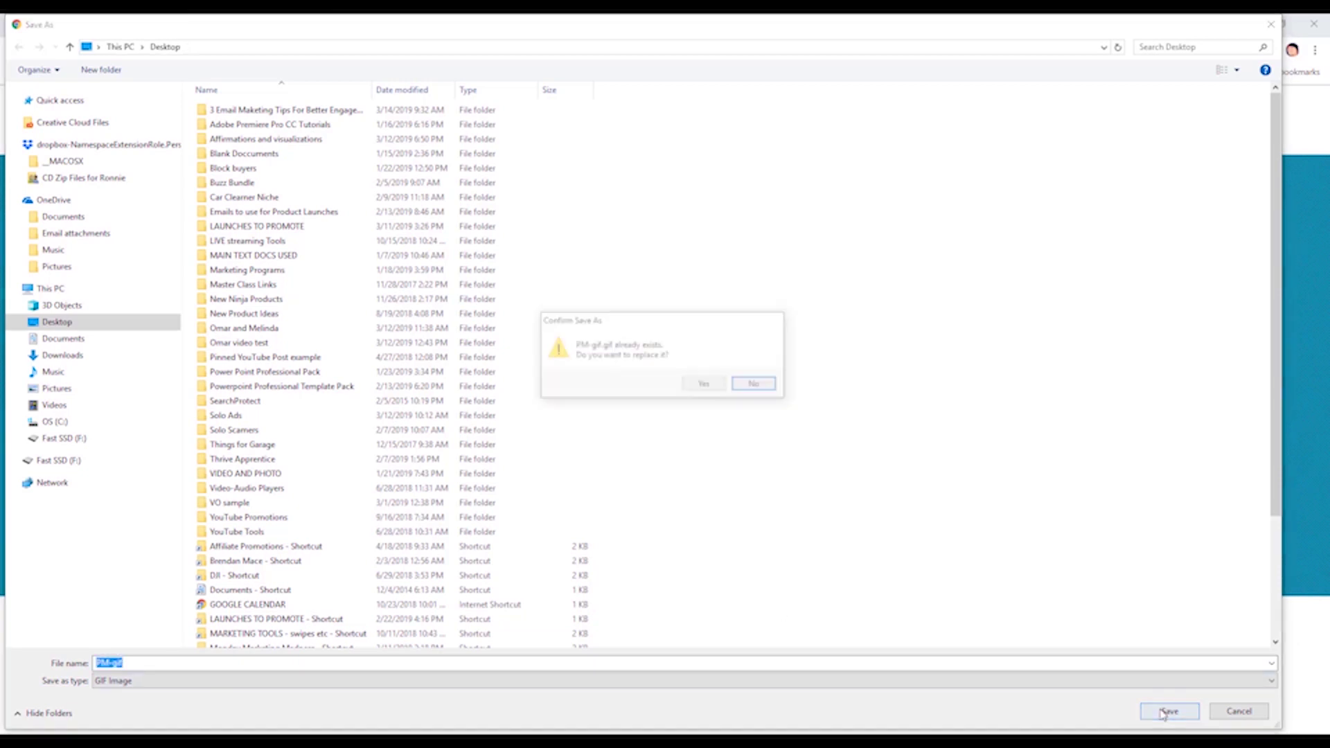
left_click(703, 385)
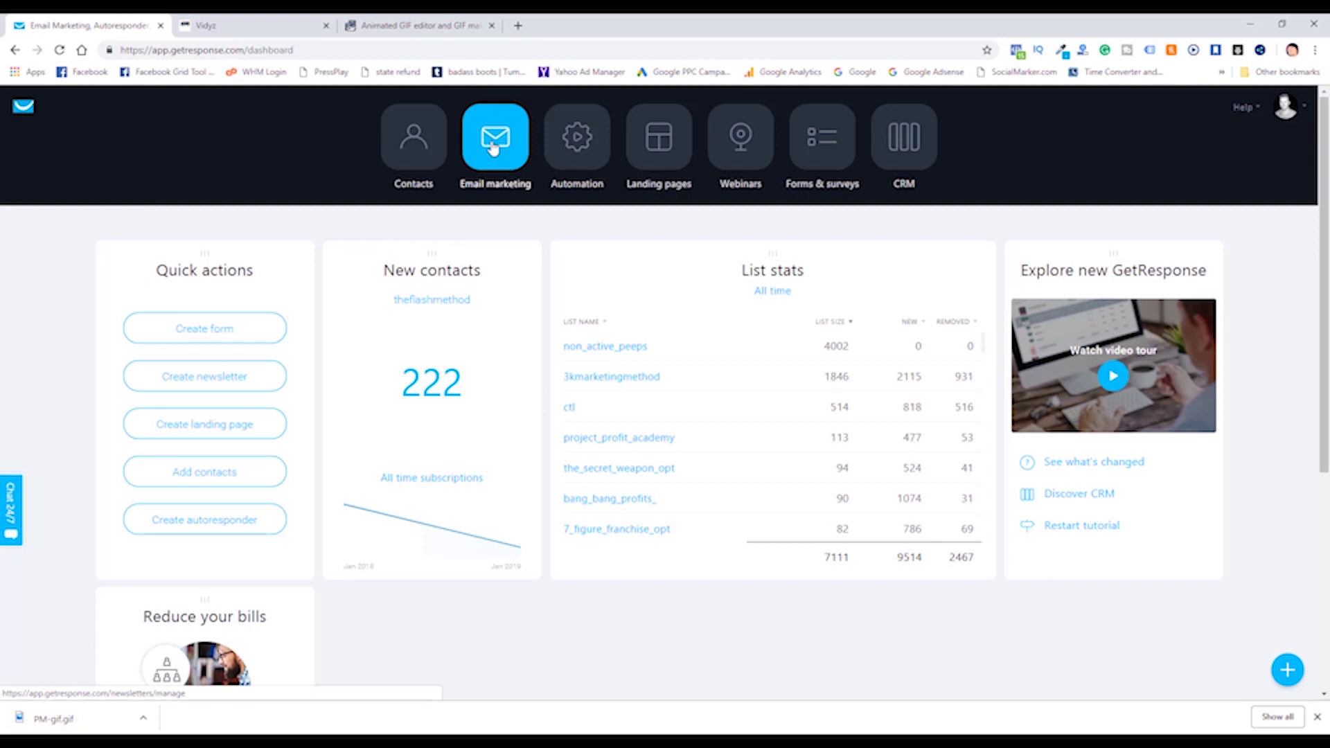
Start a new GetResponse newsletter using the Drag-and-Drop Email Editor.
left_click(493, 146)
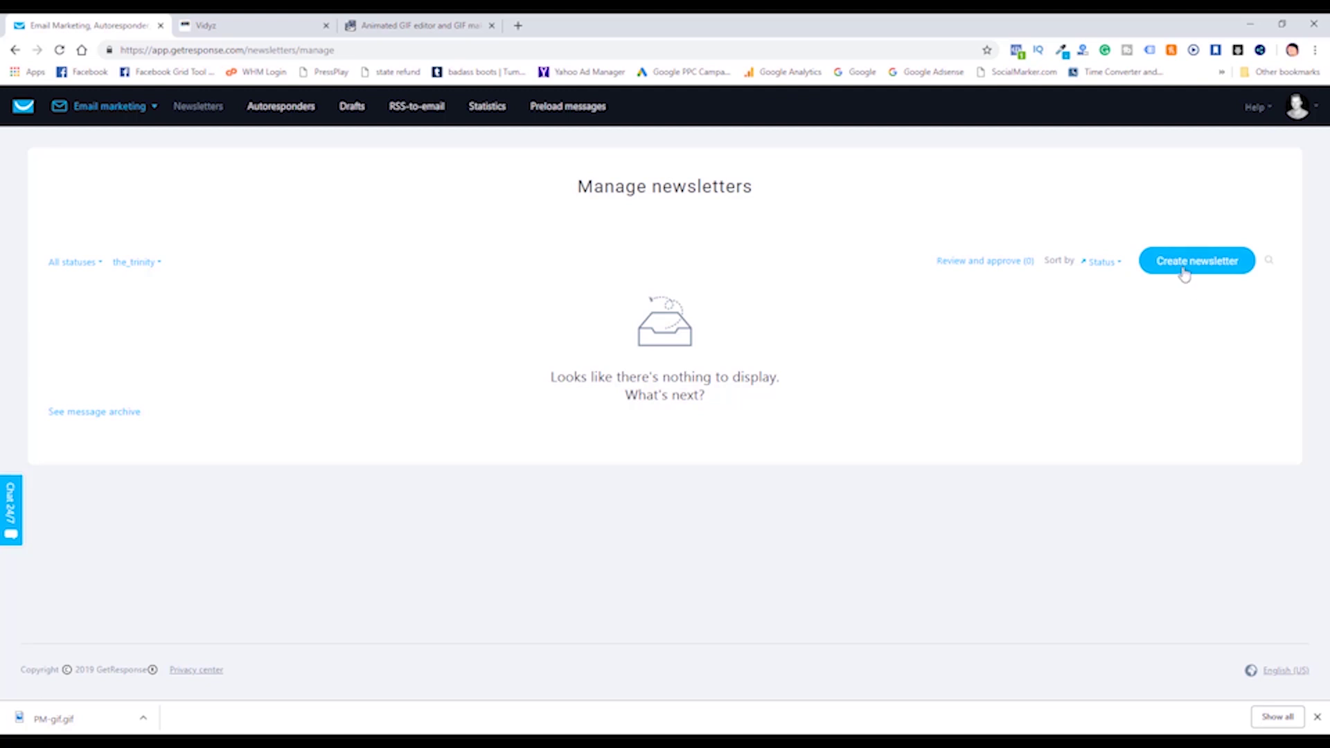
left_click(90, 108)
left_click(86, 166)
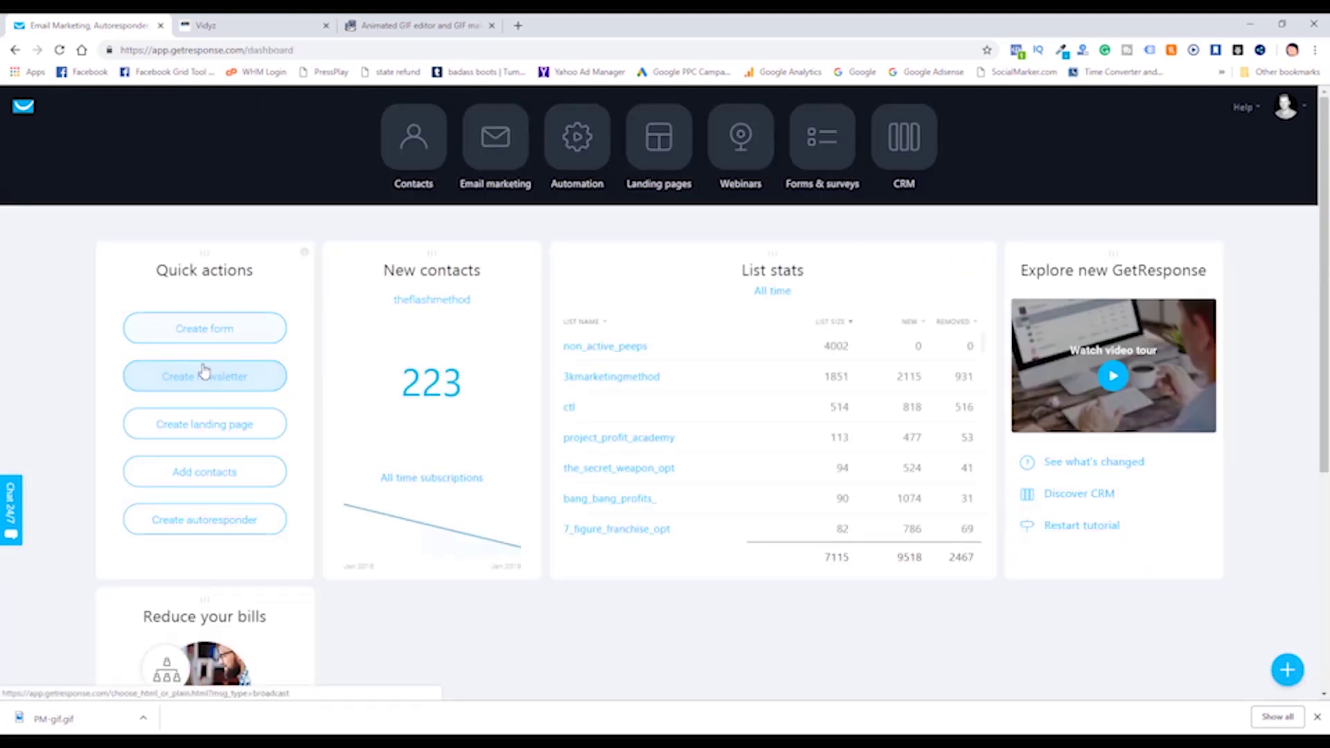
left_click(212, 529)
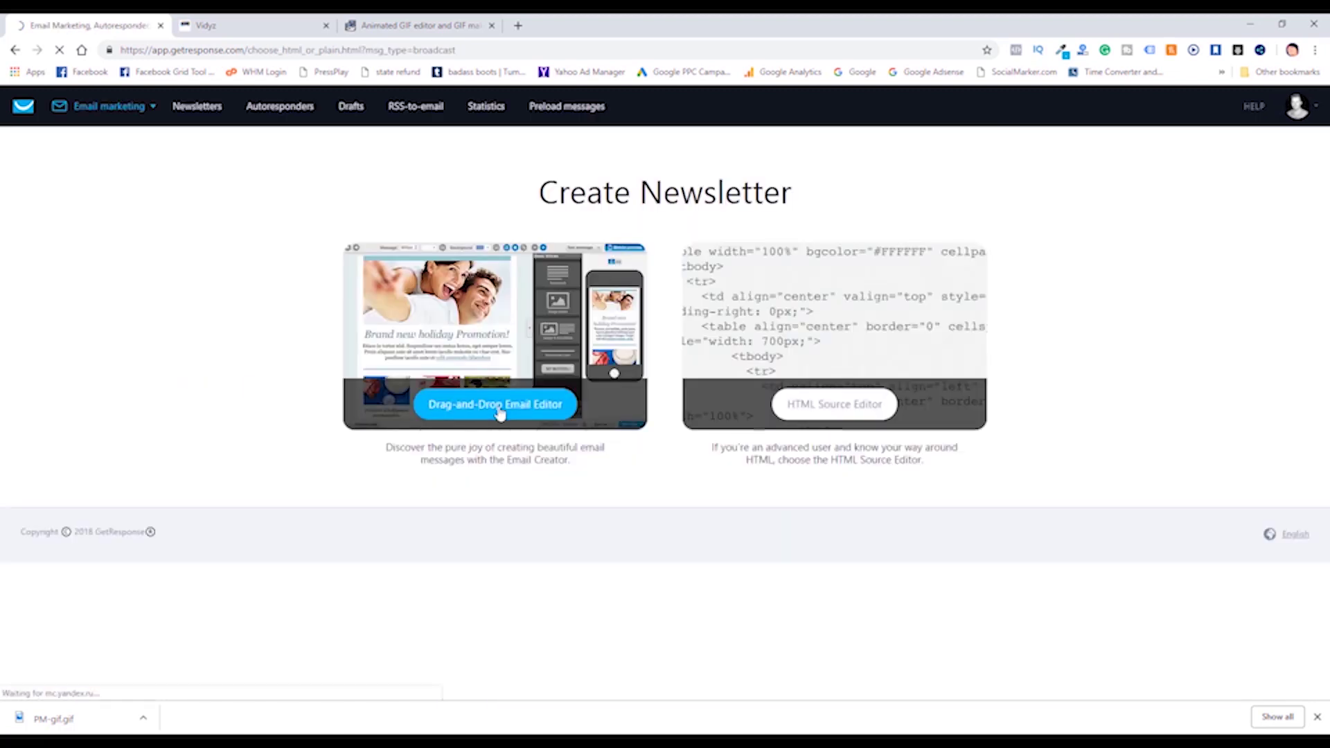
left_click(496, 405)
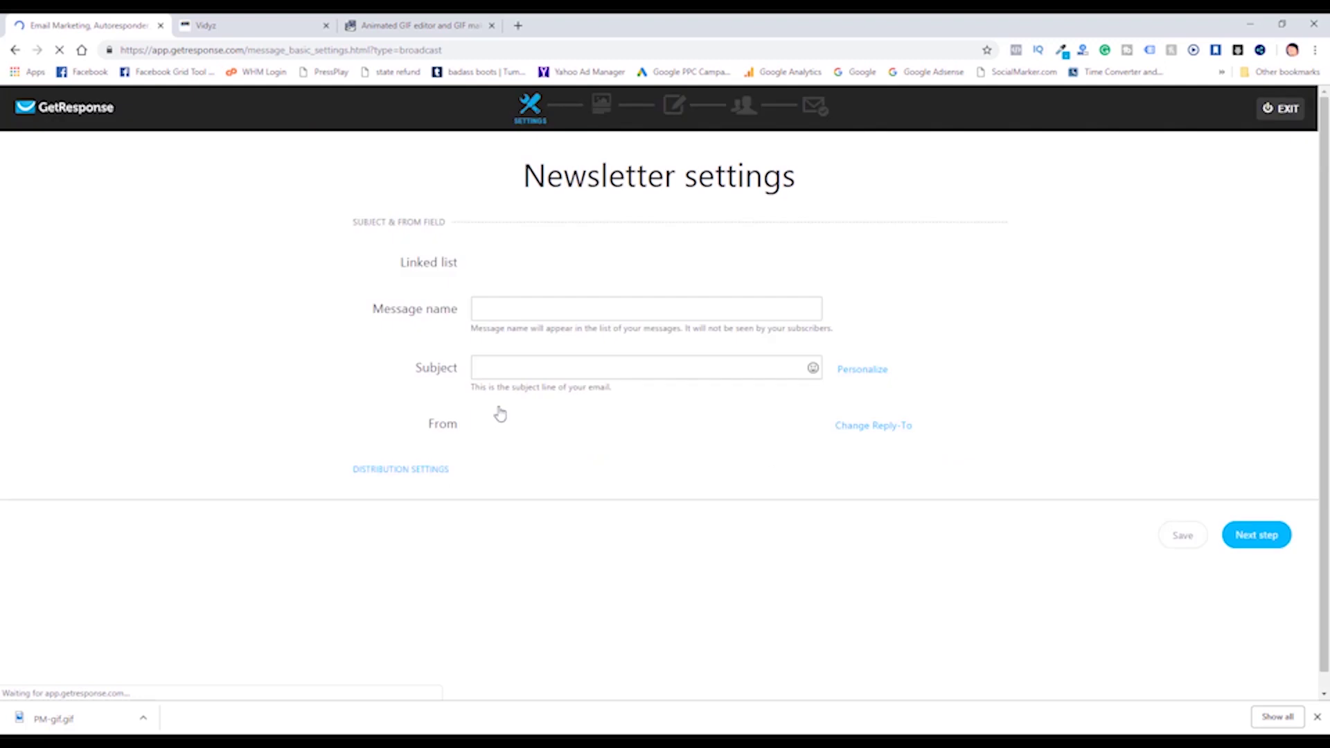
Name the message 'test' with subject 'test' and continue to the template gallery.
left_click(496, 313)
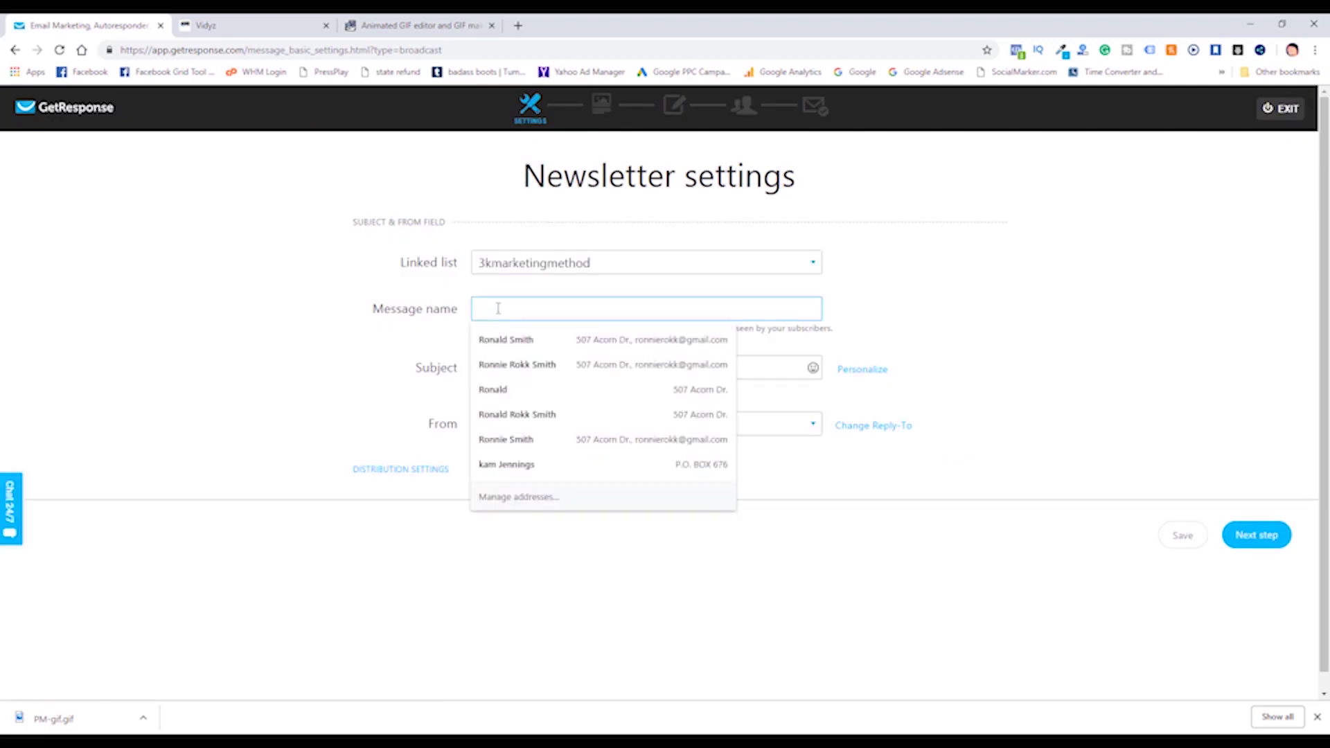
type("test")
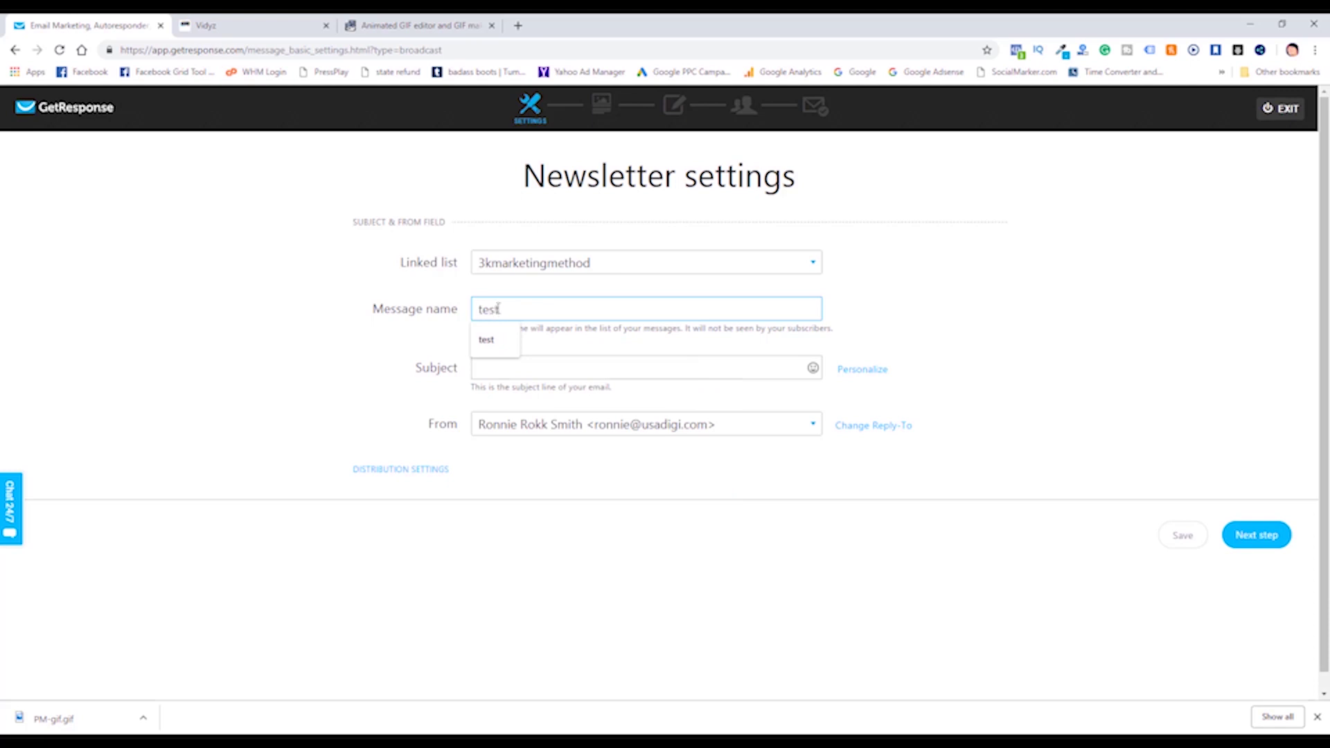
left_click(544, 369)
type("test")
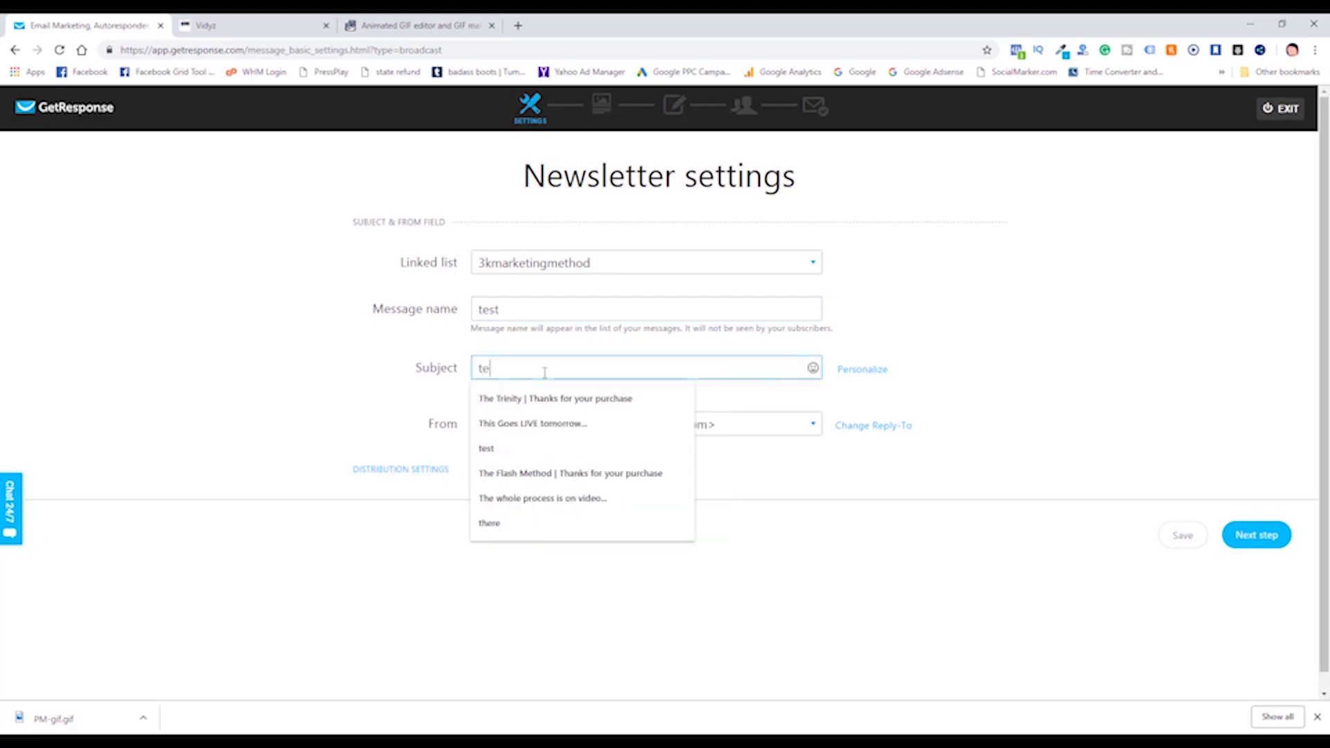
left_click(942, 374)
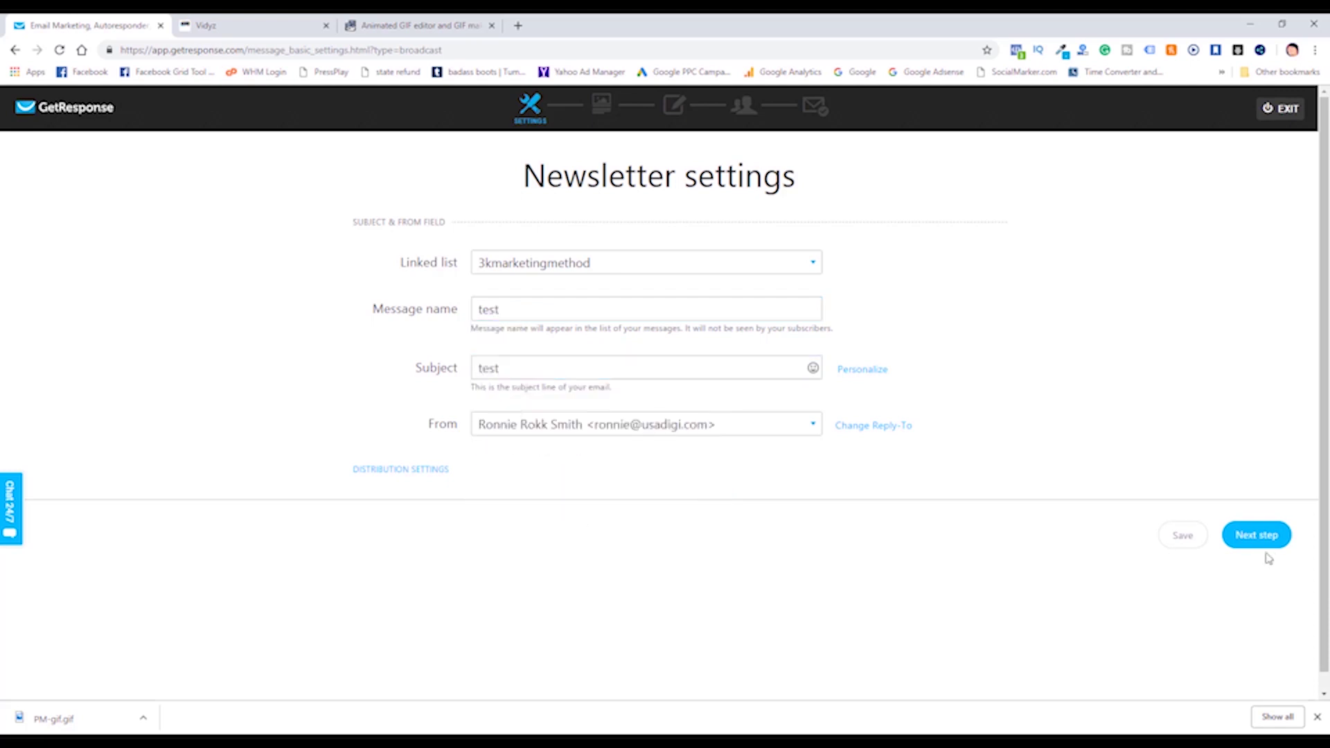
left_click(1256, 544)
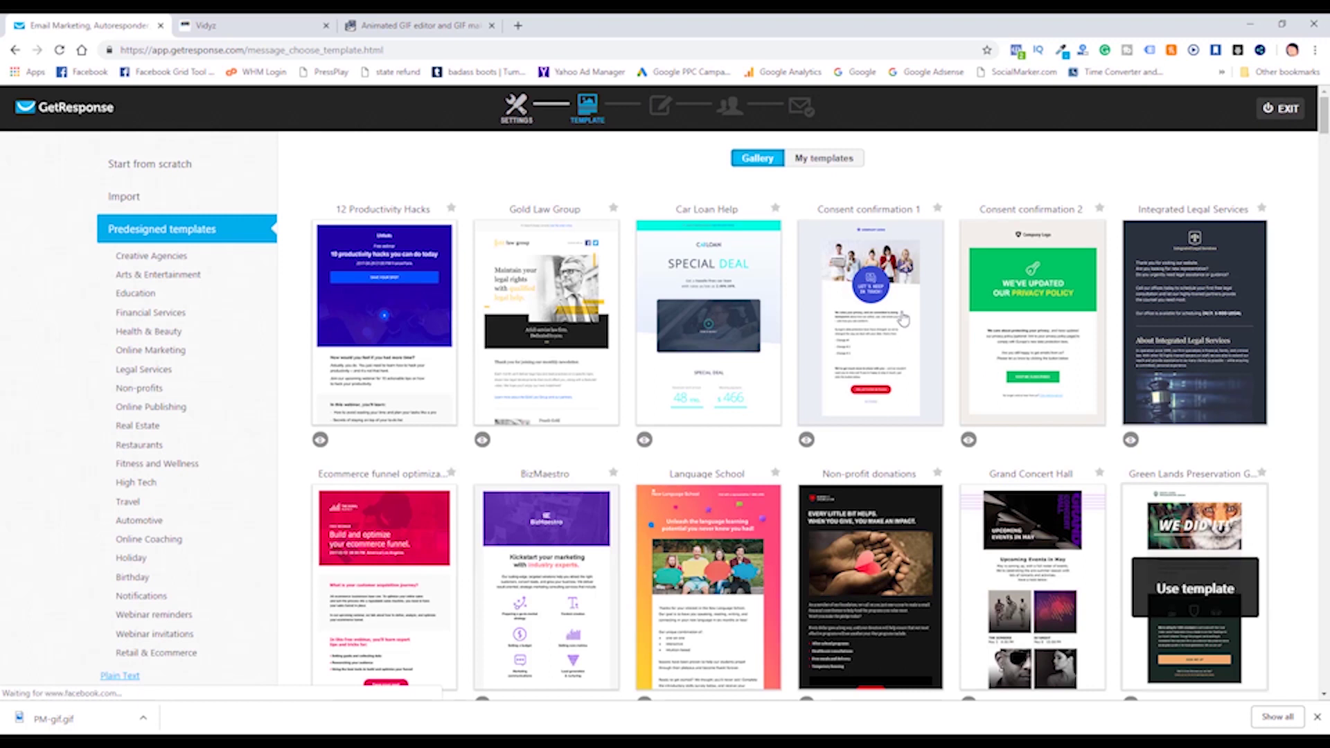
Load the USA DIGI Academy template from My templates and drop a text block under the photo.
left_click(824, 159)
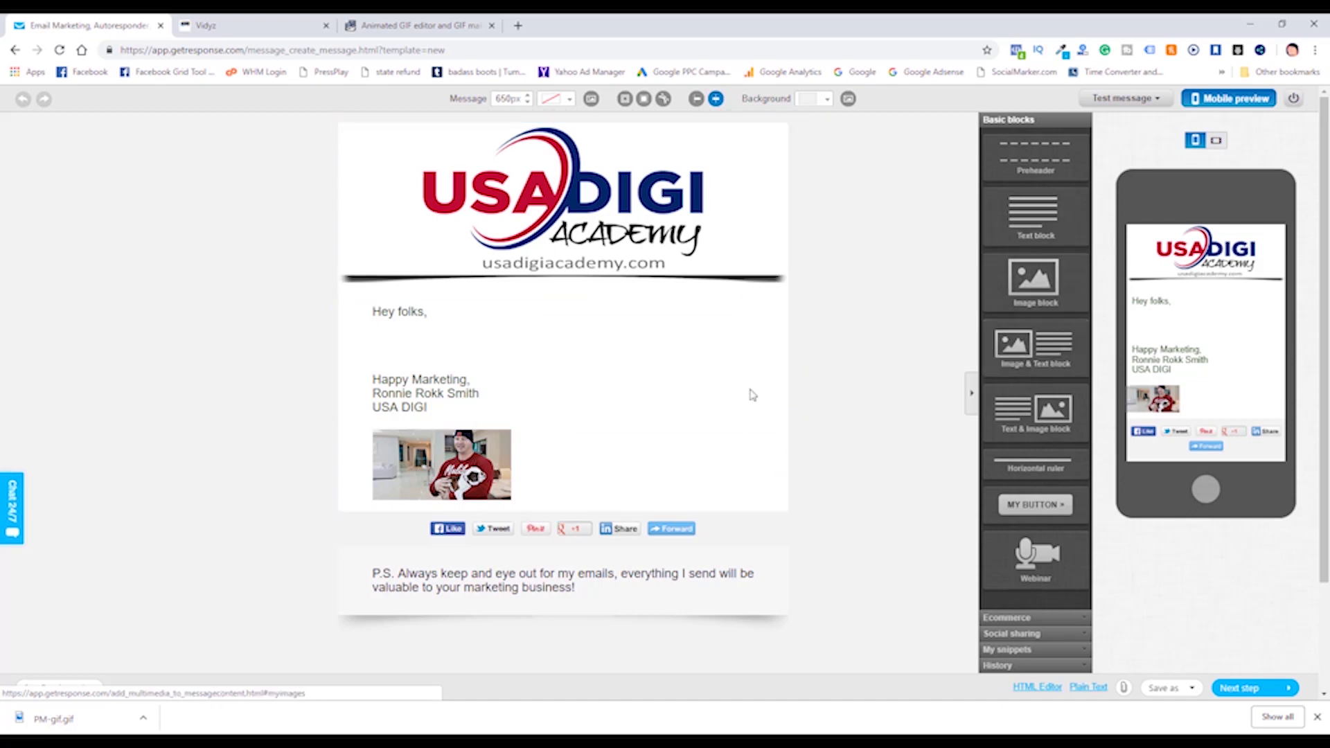
left_click_drag(1009, 212, 532, 549)
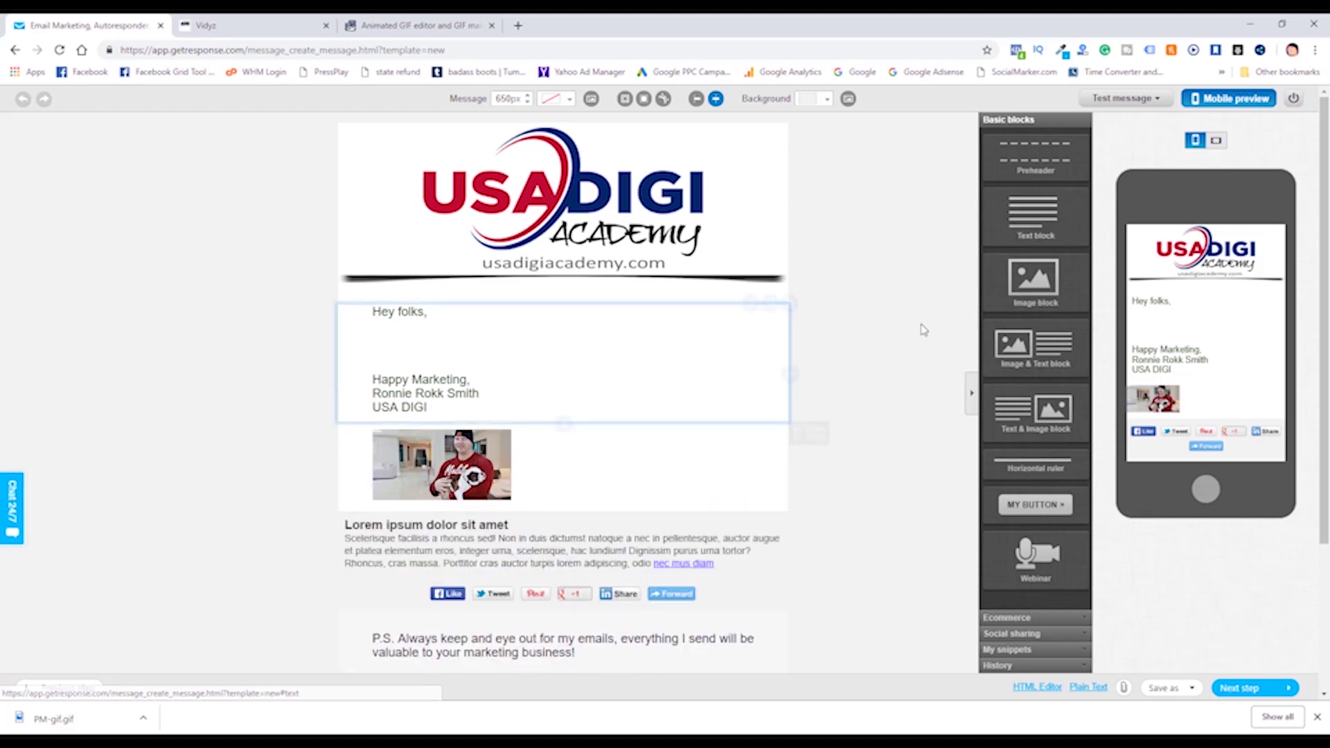
Add an image block, move the photo below the Lorem ipsum text, and delete the empty placeholder.
left_click_drag(1034, 280, 574, 588)
left_click(478, 461)
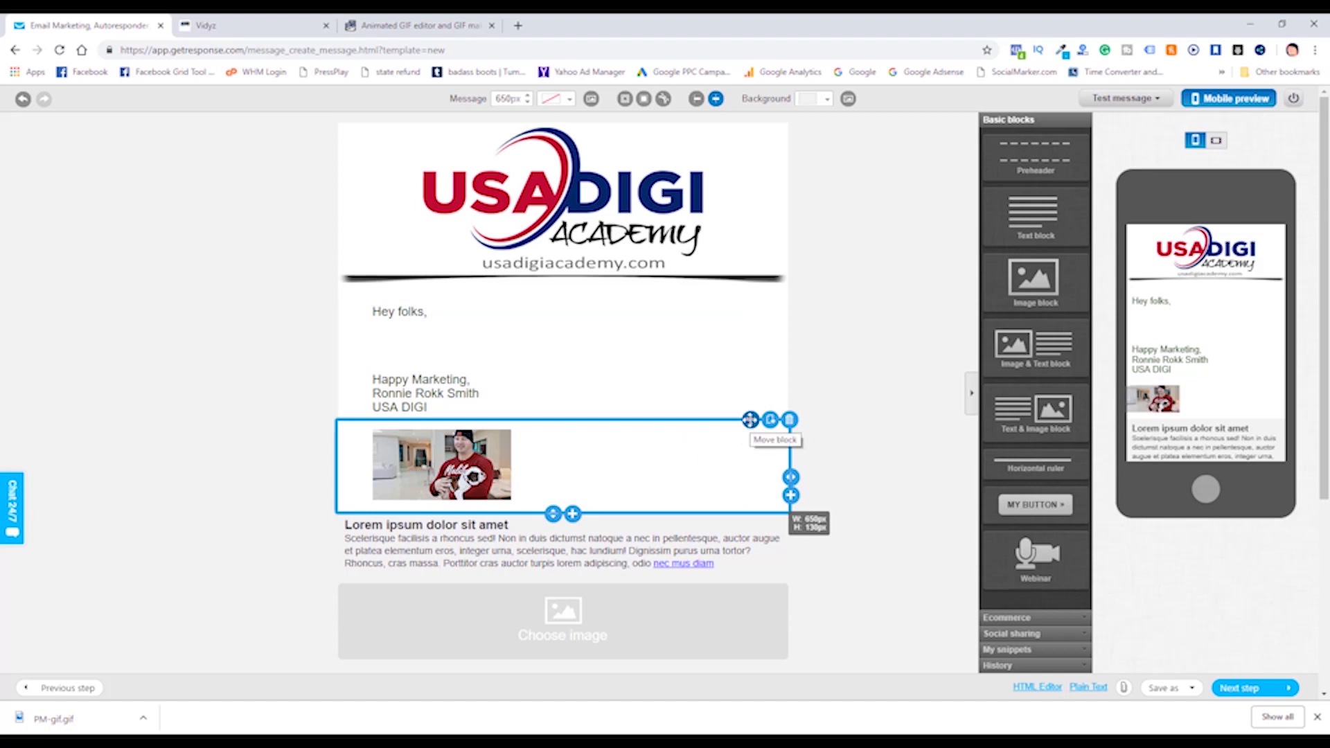
left_click_drag(750, 421, 713, 583)
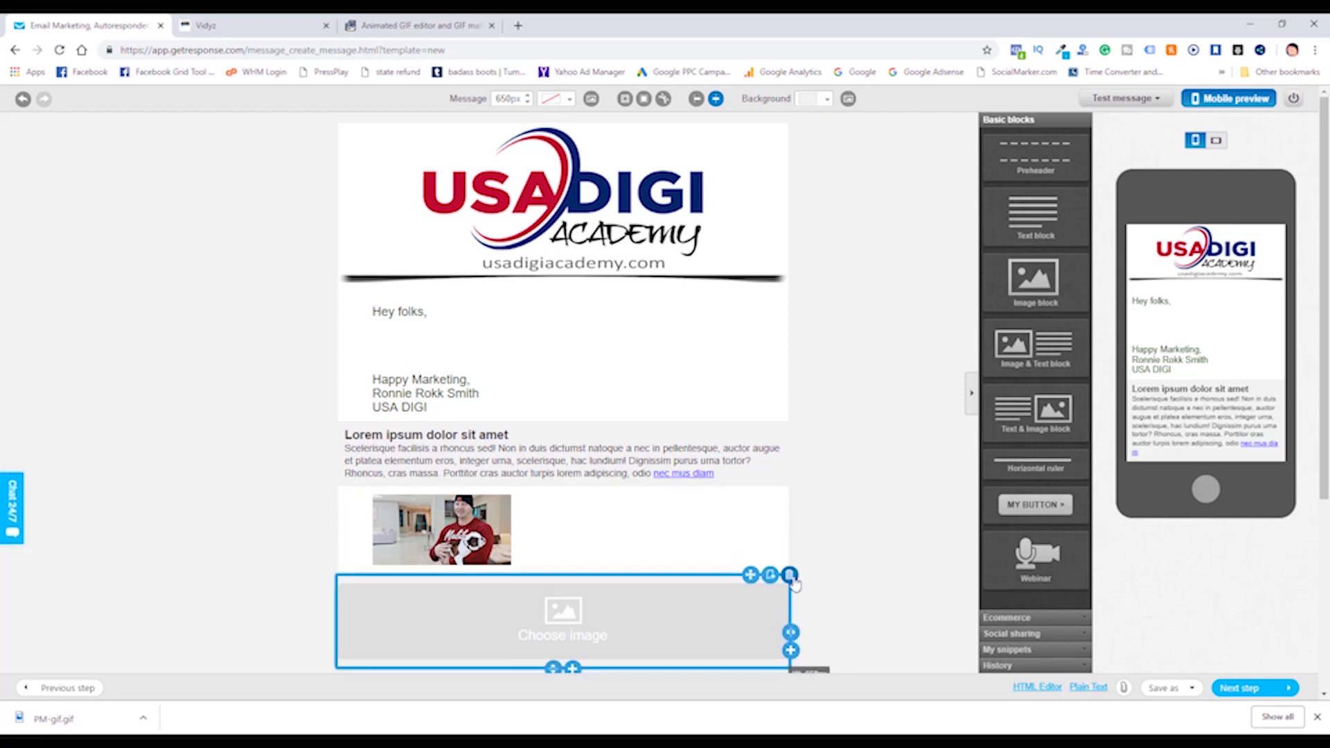
left_click(789, 575)
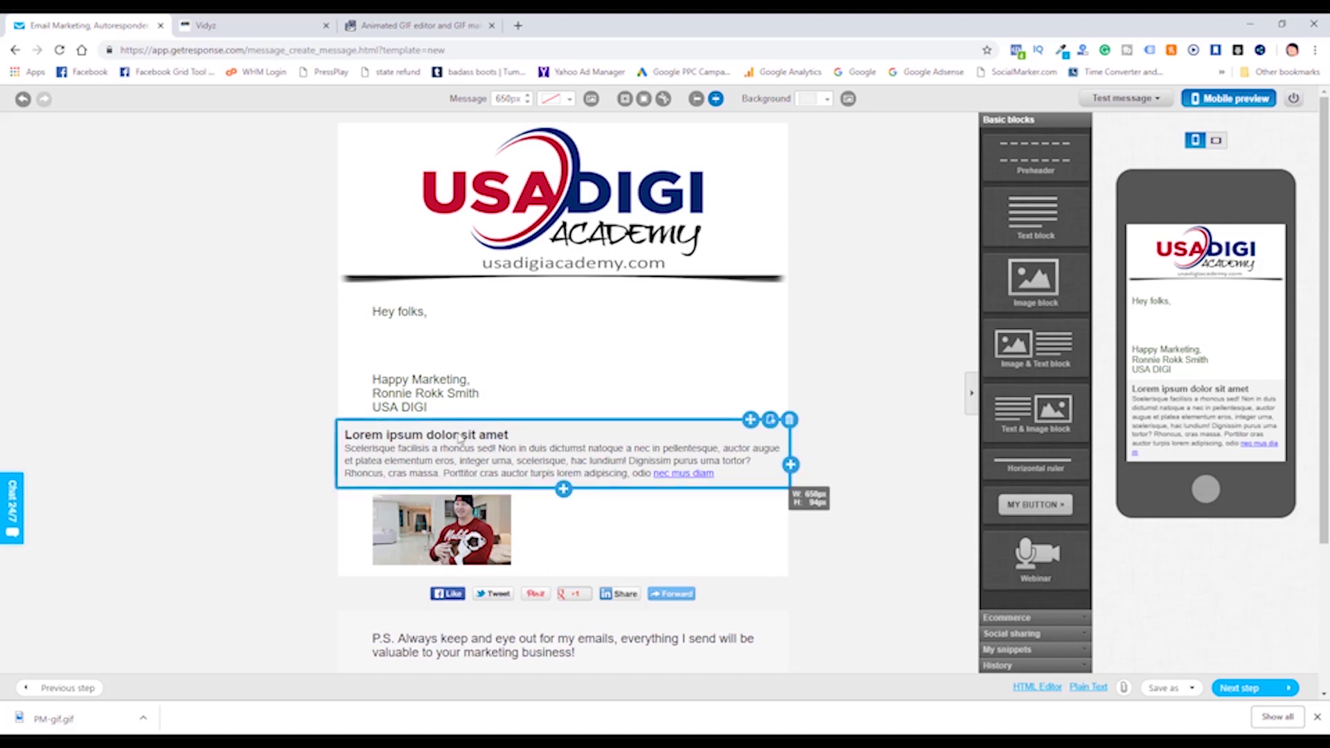
Copy the three Happy Marketing signature lines and paste them over the Lorem ipsum text.
left_click(527, 457)
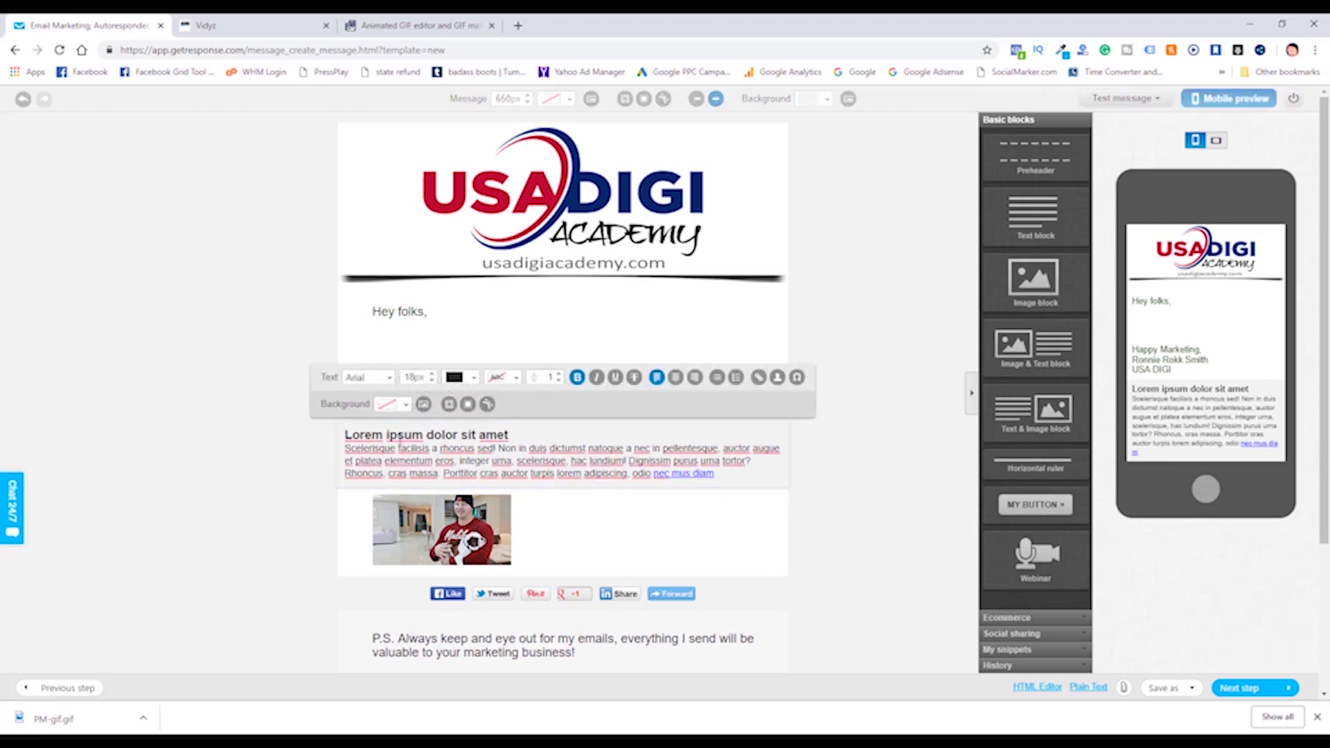
left_click(879, 457)
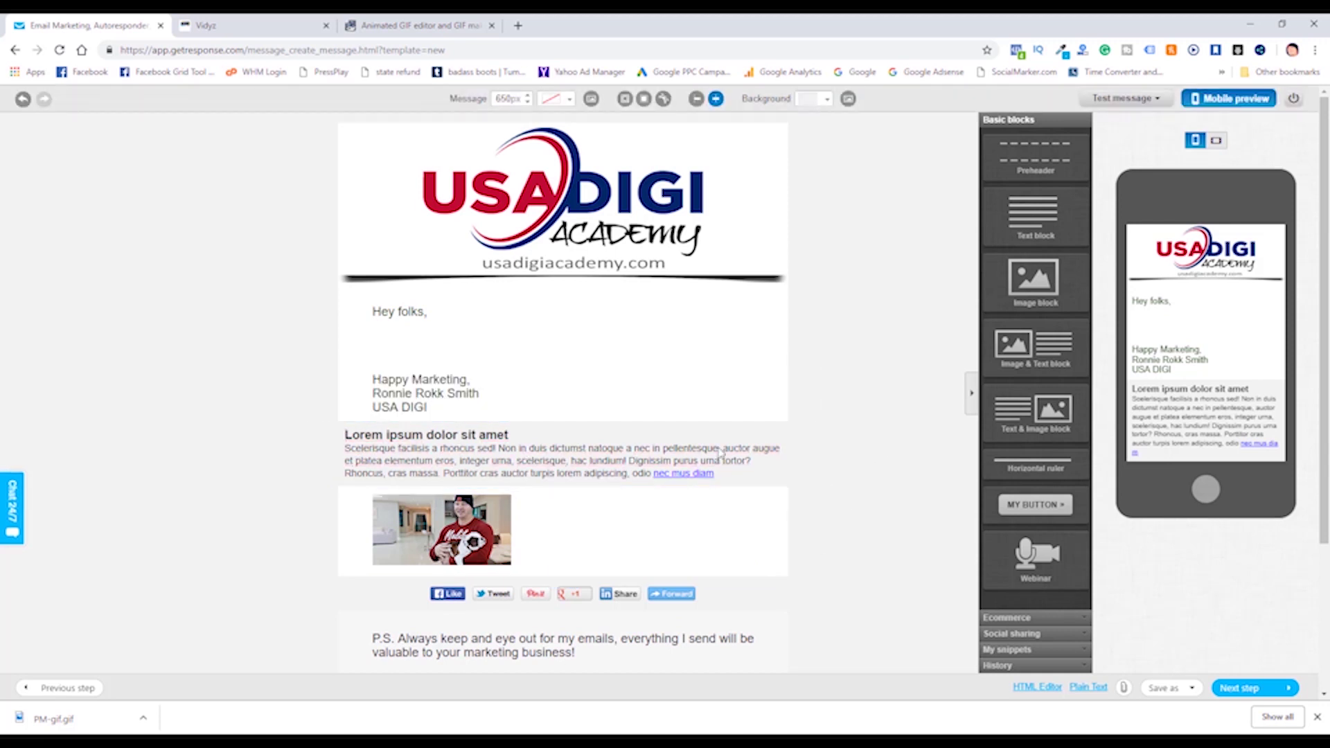
left_click(375, 383)
left_click_drag(374, 379, 485, 405)
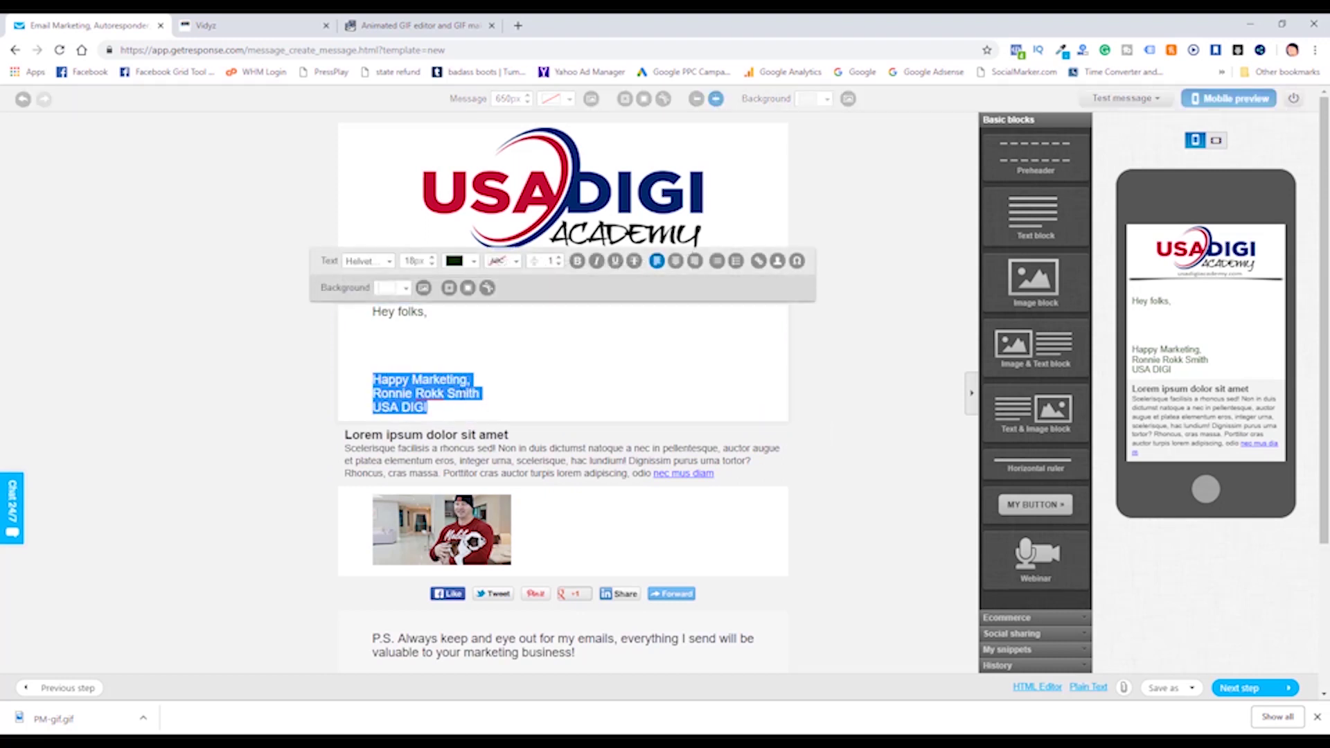
right_click(477, 394)
left_click(502, 447)
left_click(349, 443)
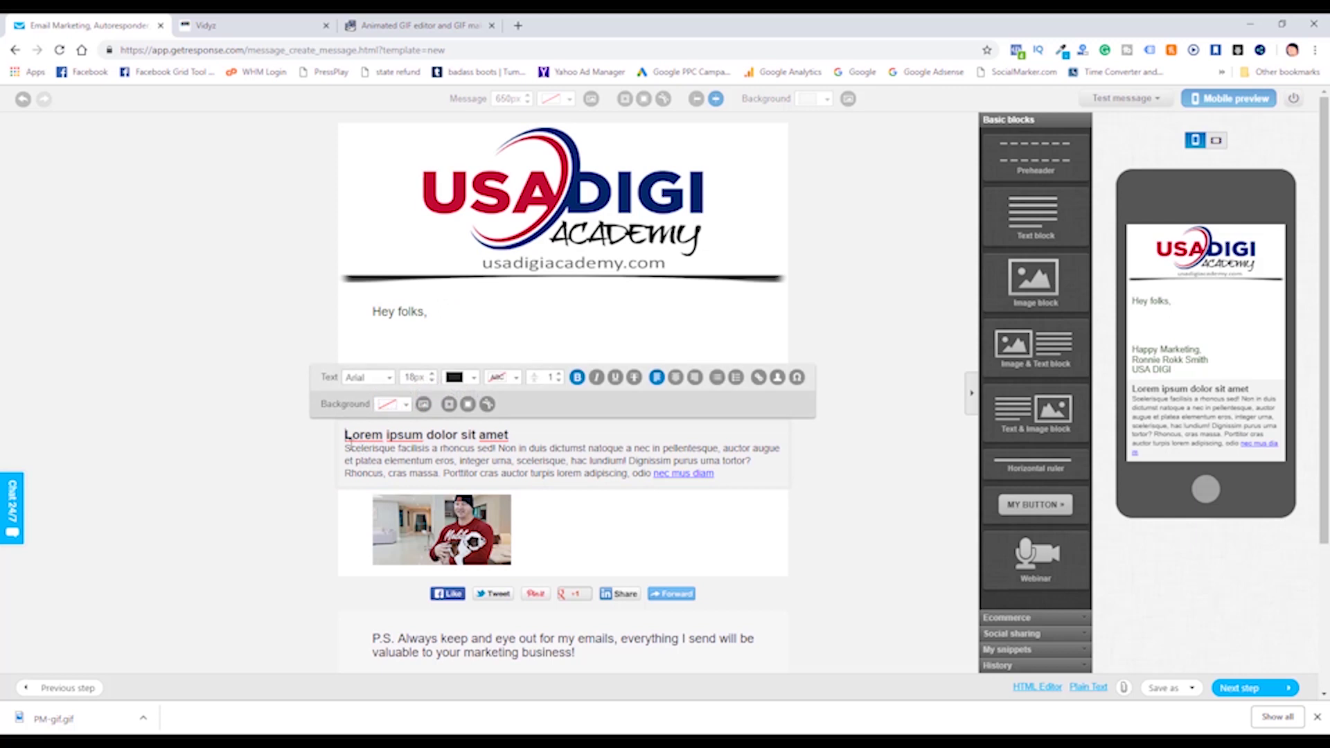
left_click_drag(382, 435, 746, 493)
right_click(653, 474)
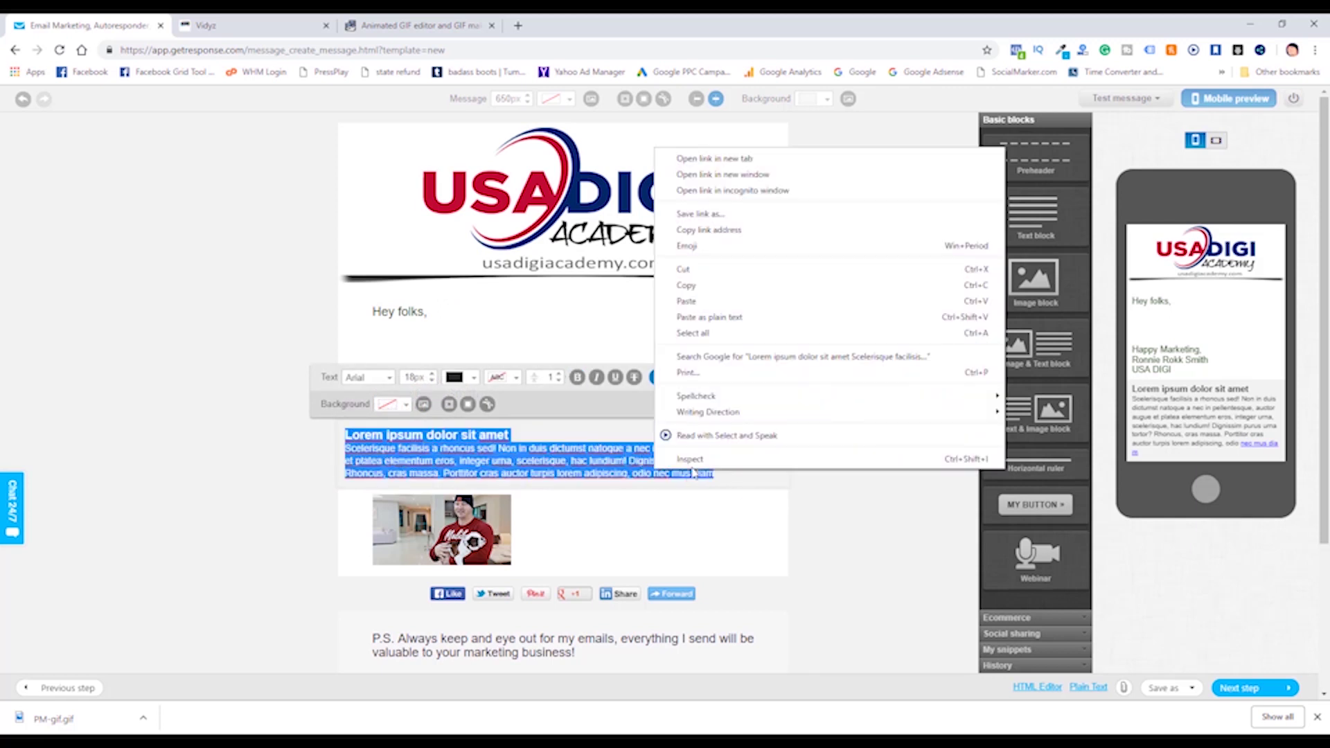
left_click(688, 300)
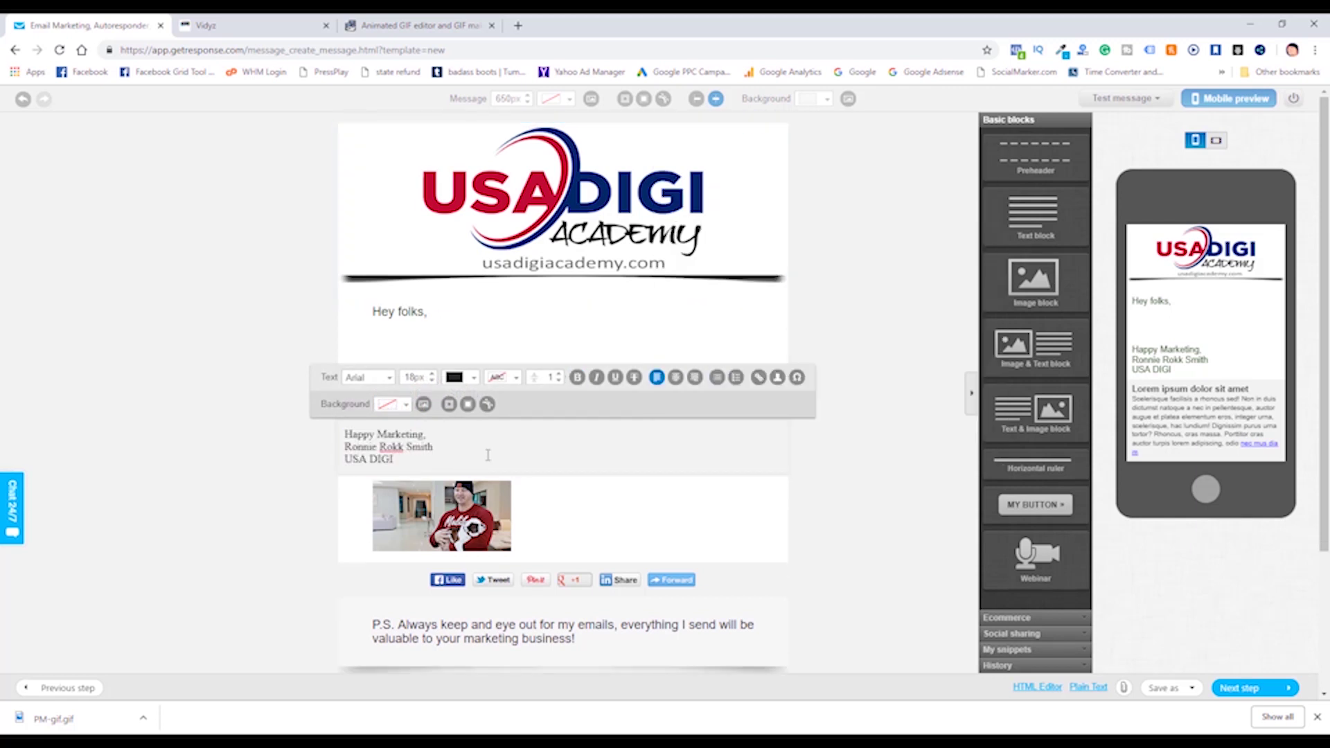
Give the serif signature block a pale pink background colour.
left_click(945, 441)
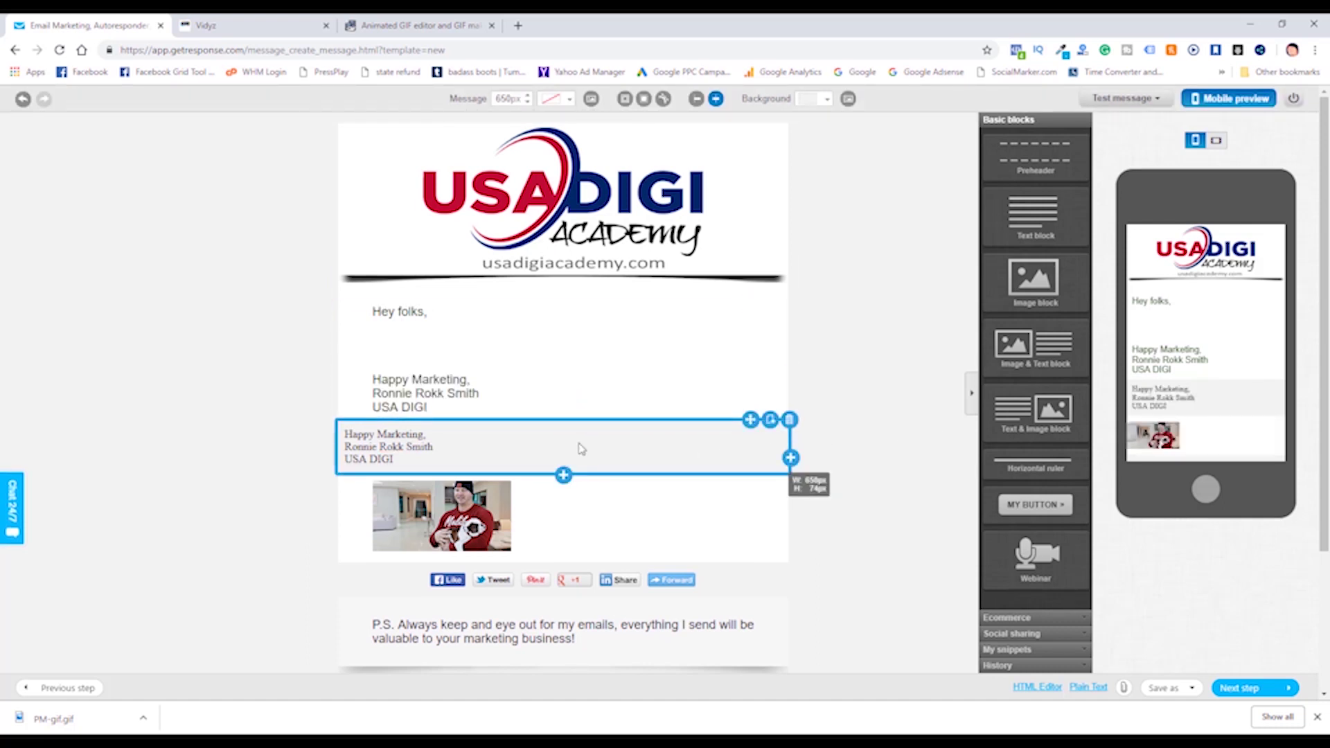
left_click(532, 453)
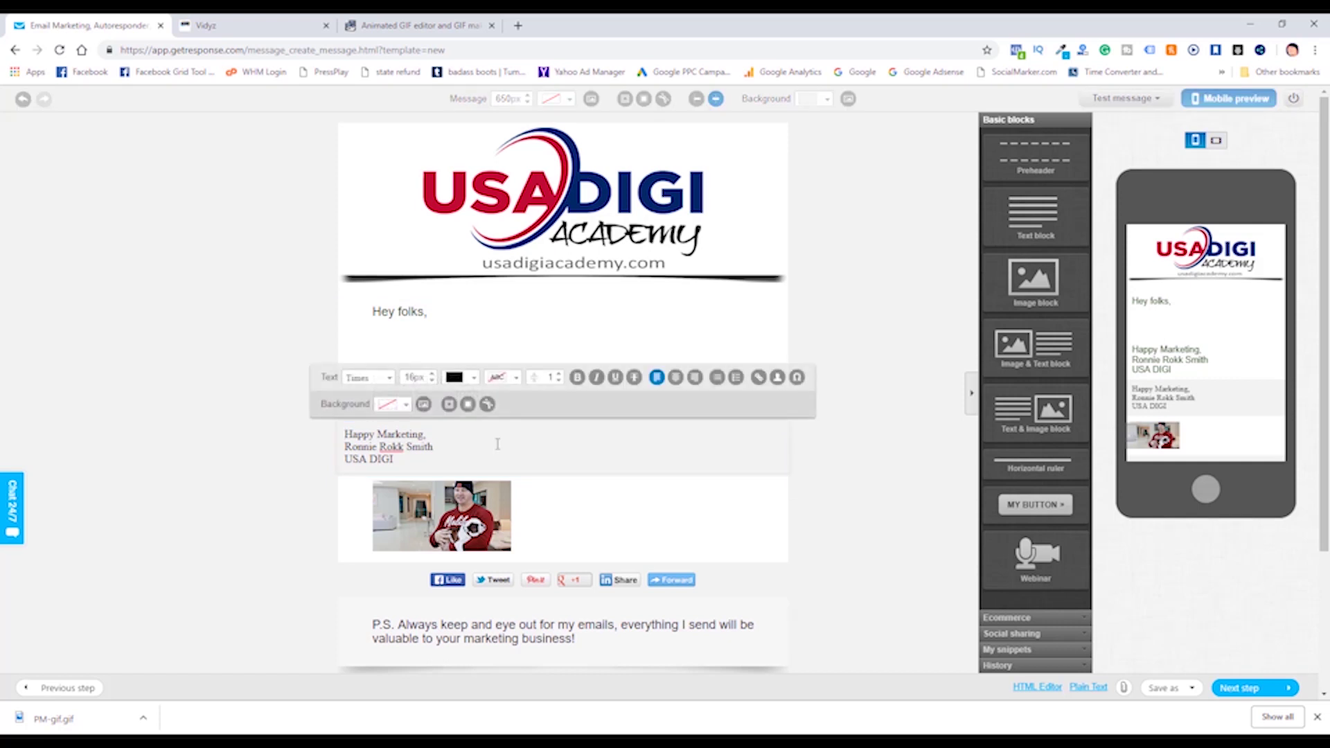
left_click(407, 405)
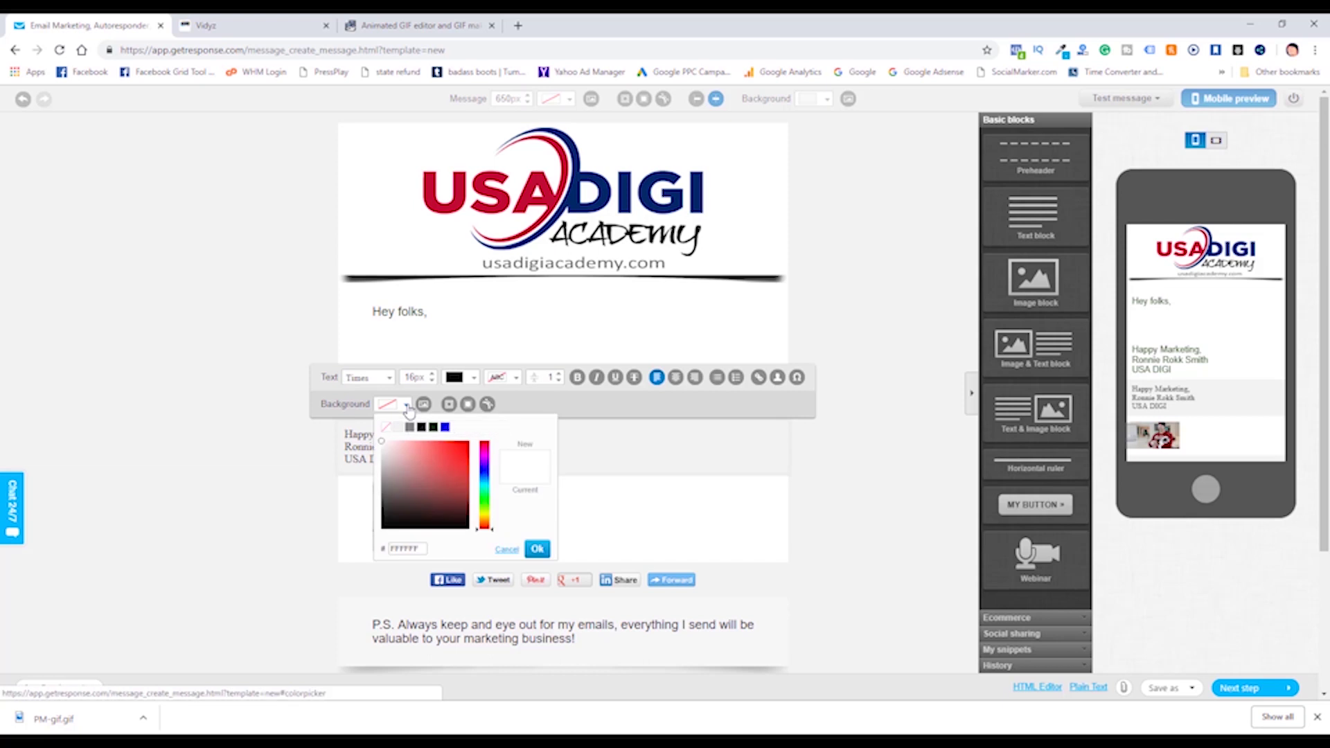
mouse_move(382, 443)
left_mouse_down()
mouse_move(385, 464)
mouse_move(381, 443)
left_mouse_up()
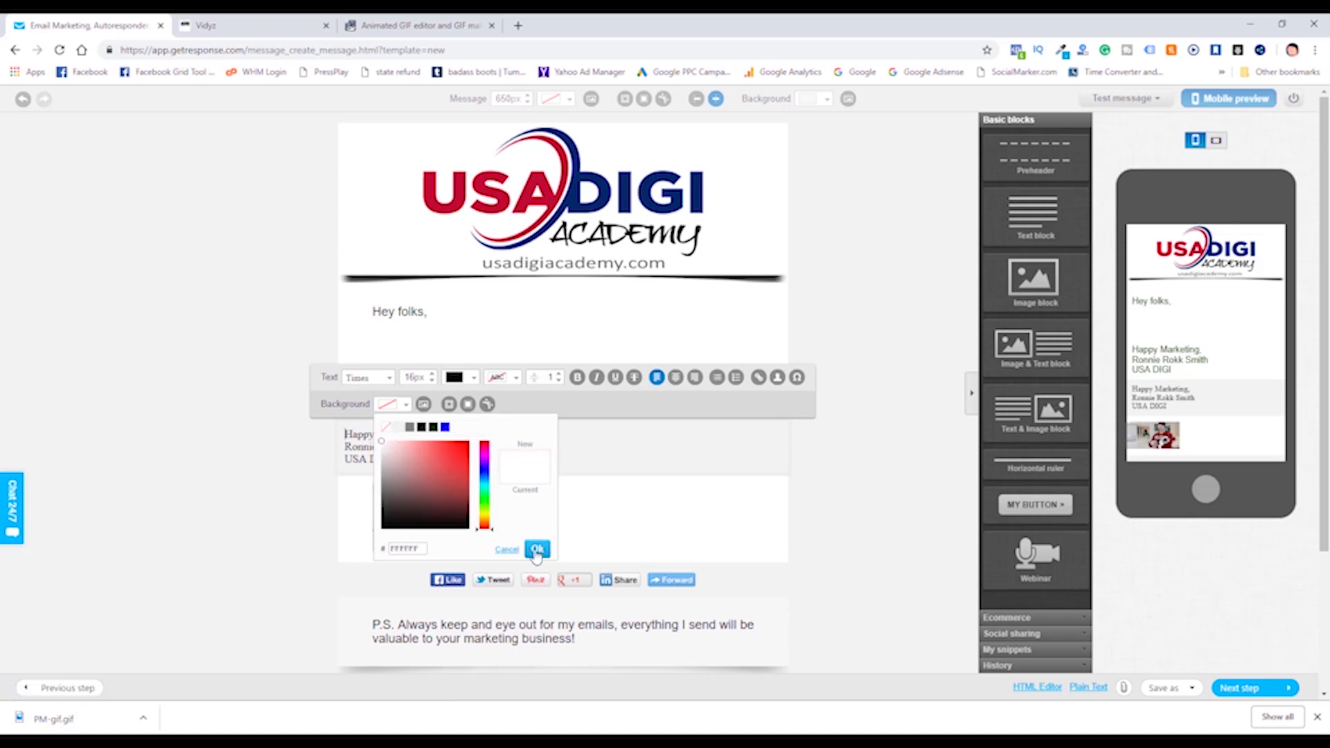
left_click(537, 549)
left_click(831, 444)
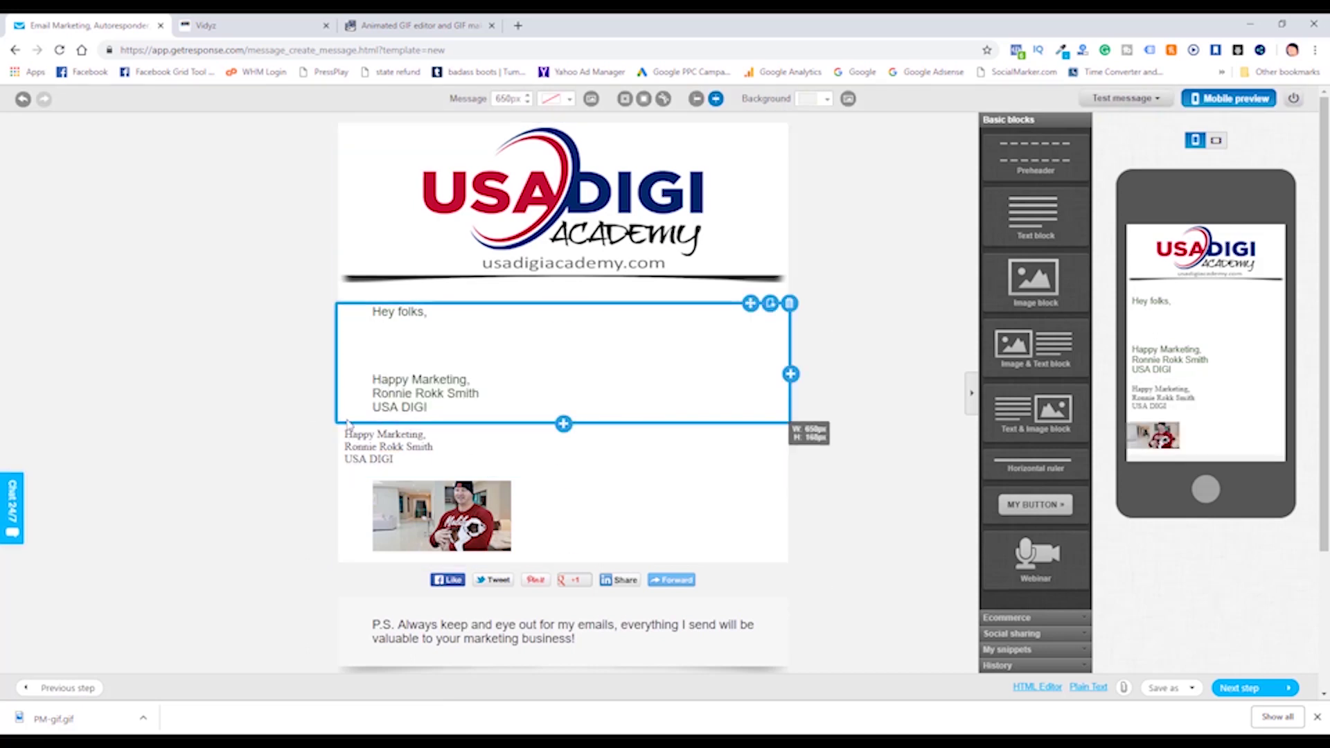
Add 50px of left padding to the three signature lines.
left_click(344, 434)
left_click_drag(345, 434, 434, 465)
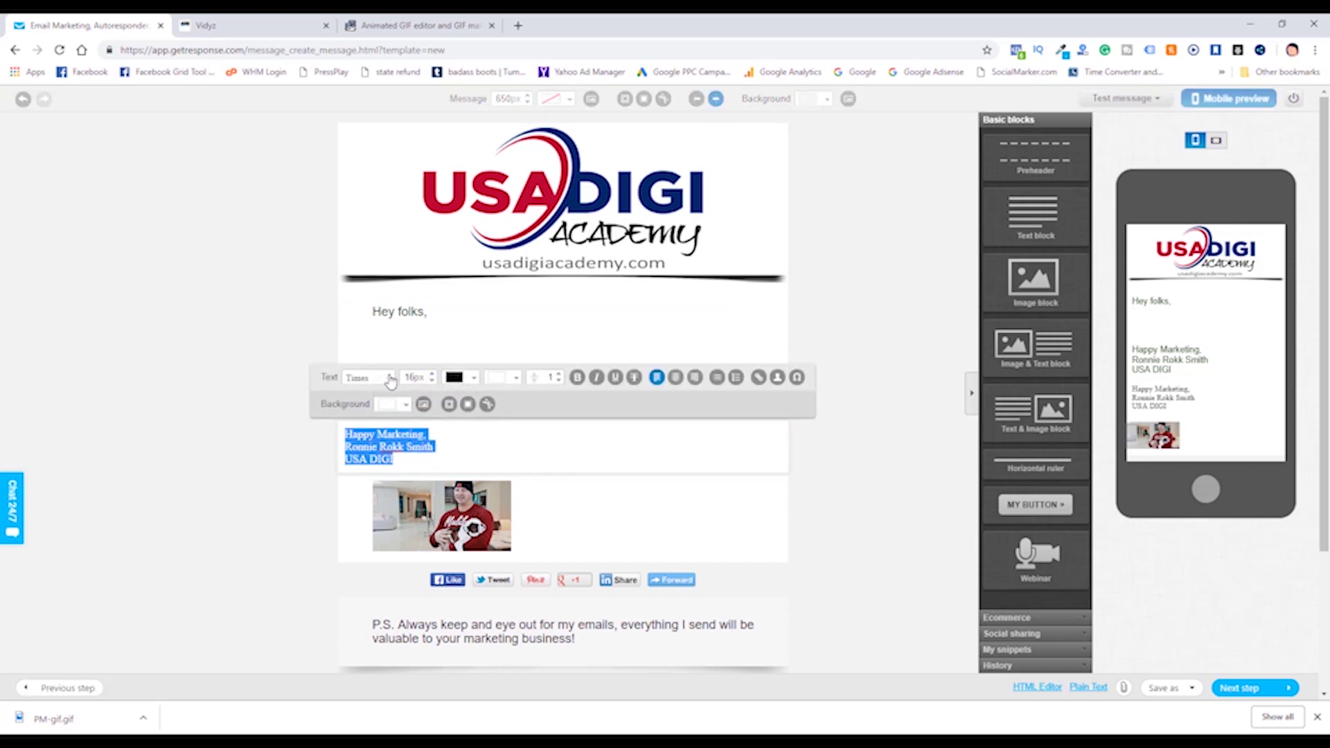
left_click(449, 404)
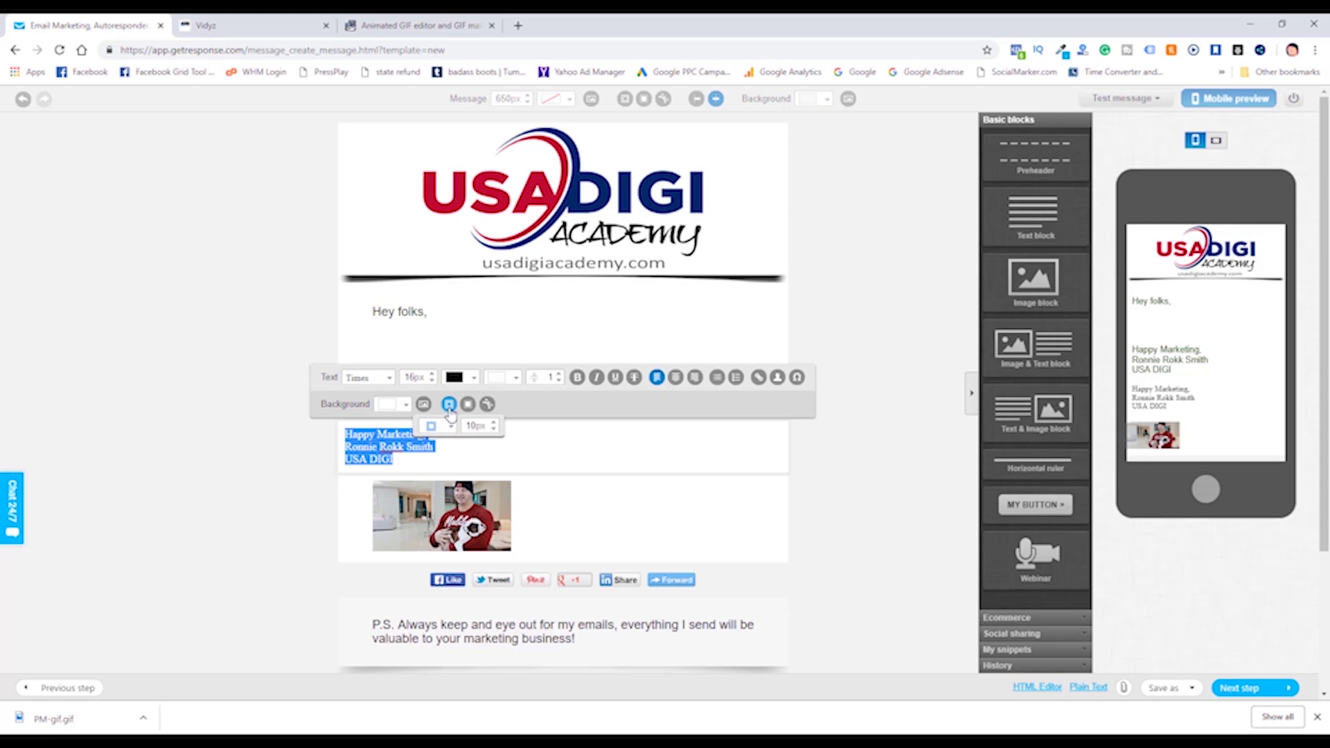
left_click(451, 426)
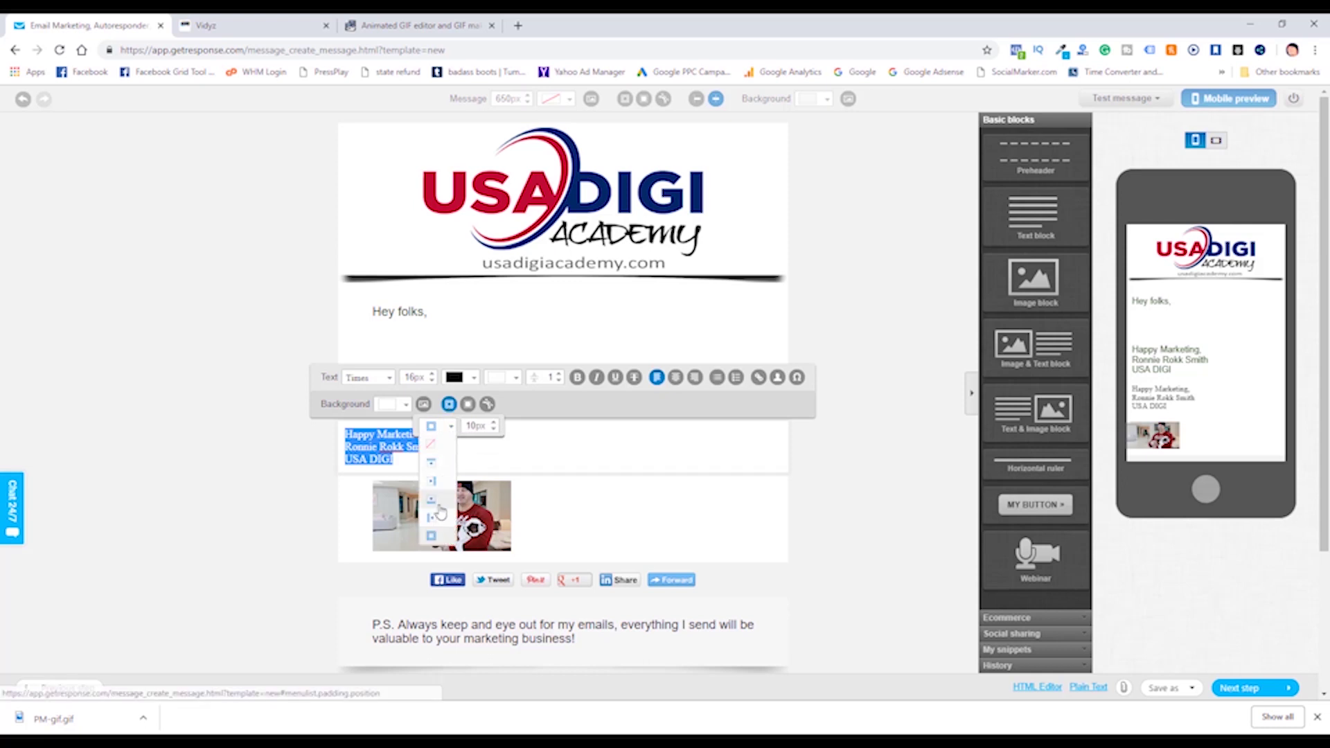
left_click(439, 537)
double_click(468, 426)
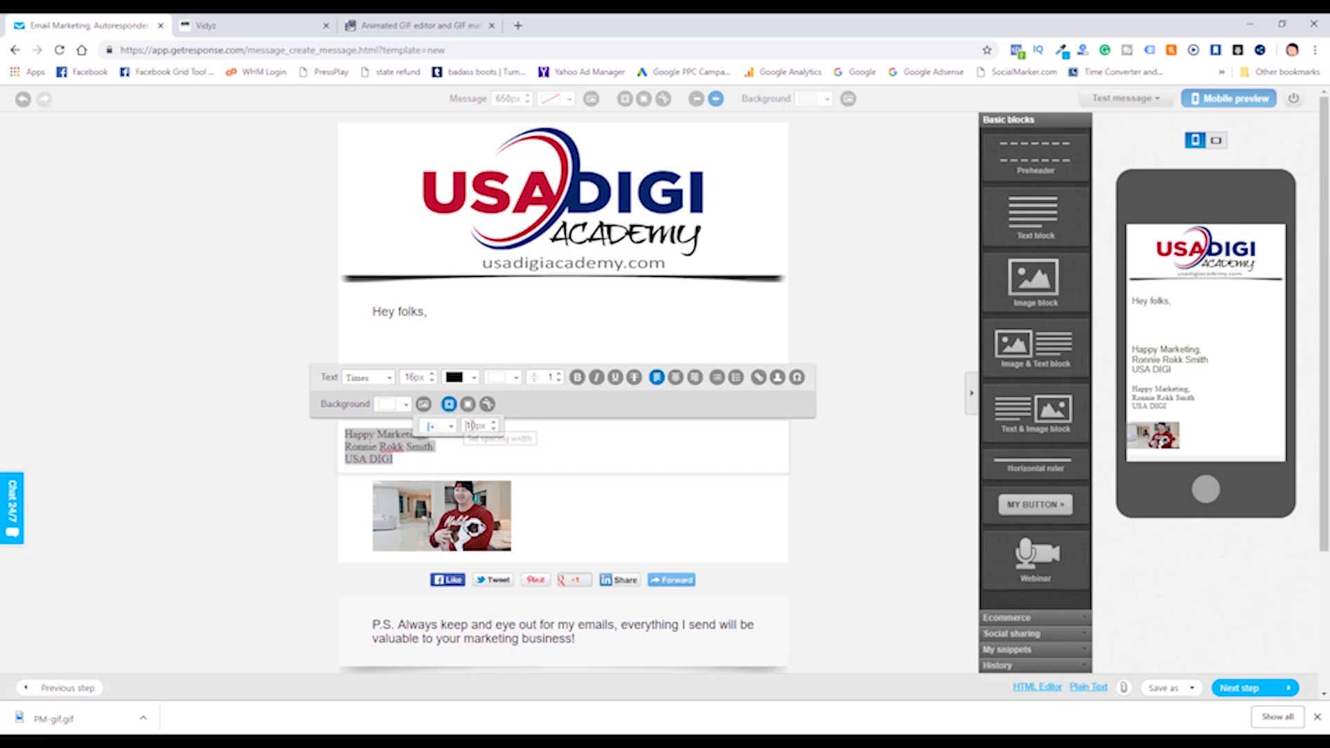
left_click(560, 450)
Set the signature lines in Arial at 18px.
left_click_drag(431, 460, 359, 424)
key("ctrl+c")
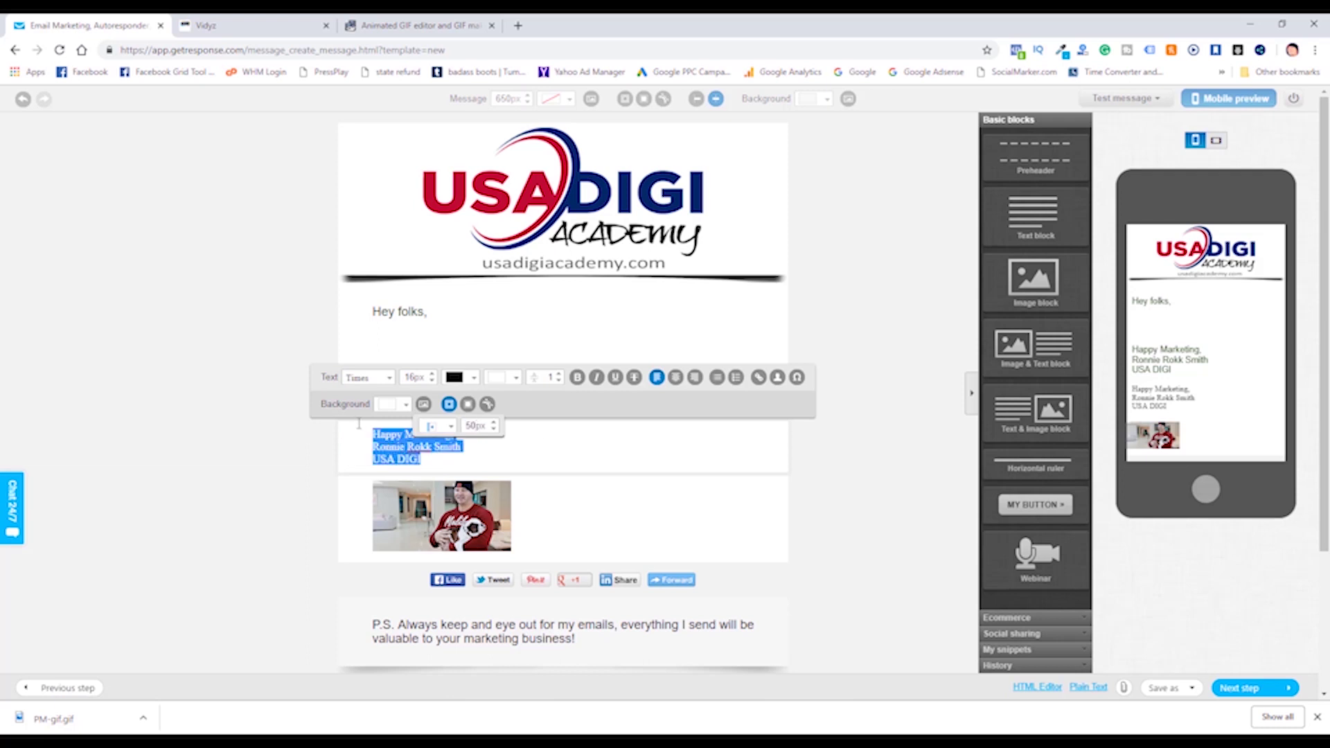
left_click(390, 377)
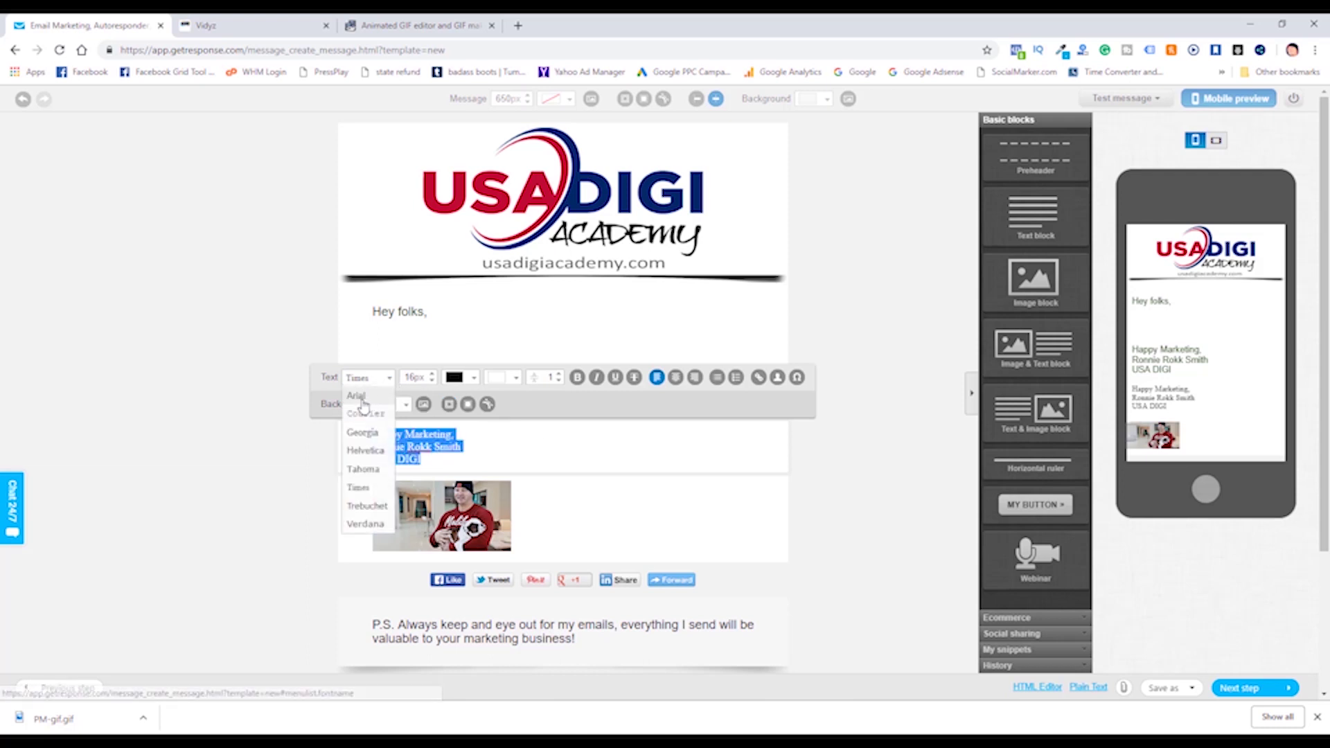
left_click(364, 408)
left_click(433, 374)
left_click(434, 374)
left_click(545, 440)
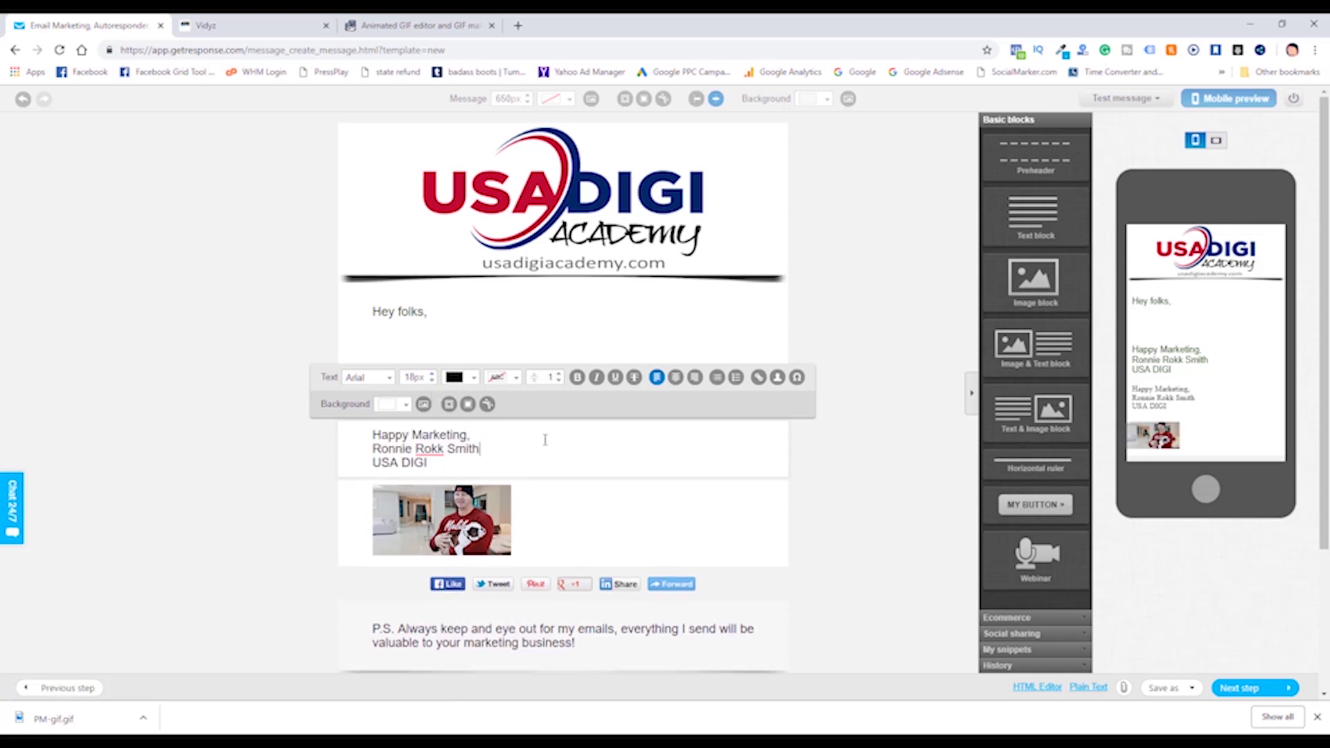
Delete the stray signature pasted under 'Hey folks,', type a body line, and add an image block there.
left_click(531, 346)
key("ctrl+v")
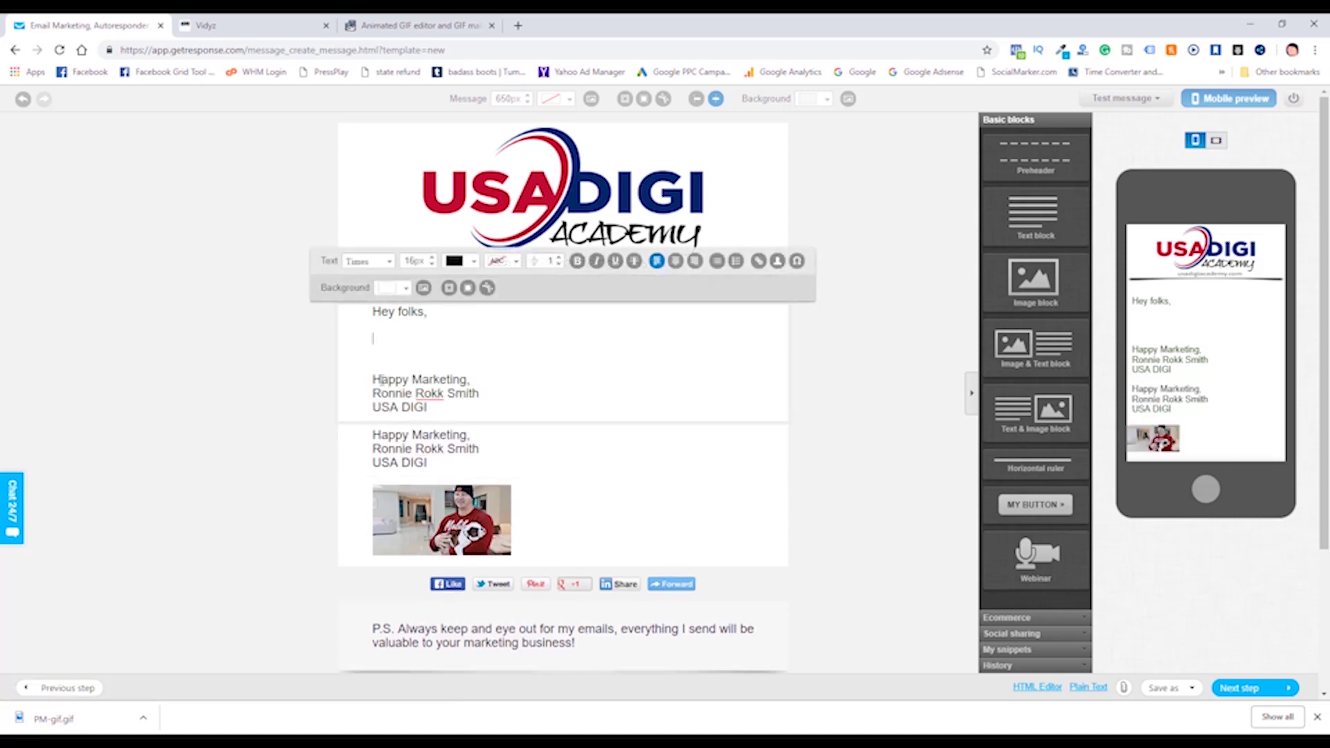
left_click_drag(374, 379, 455, 417)
key("BackSpace")
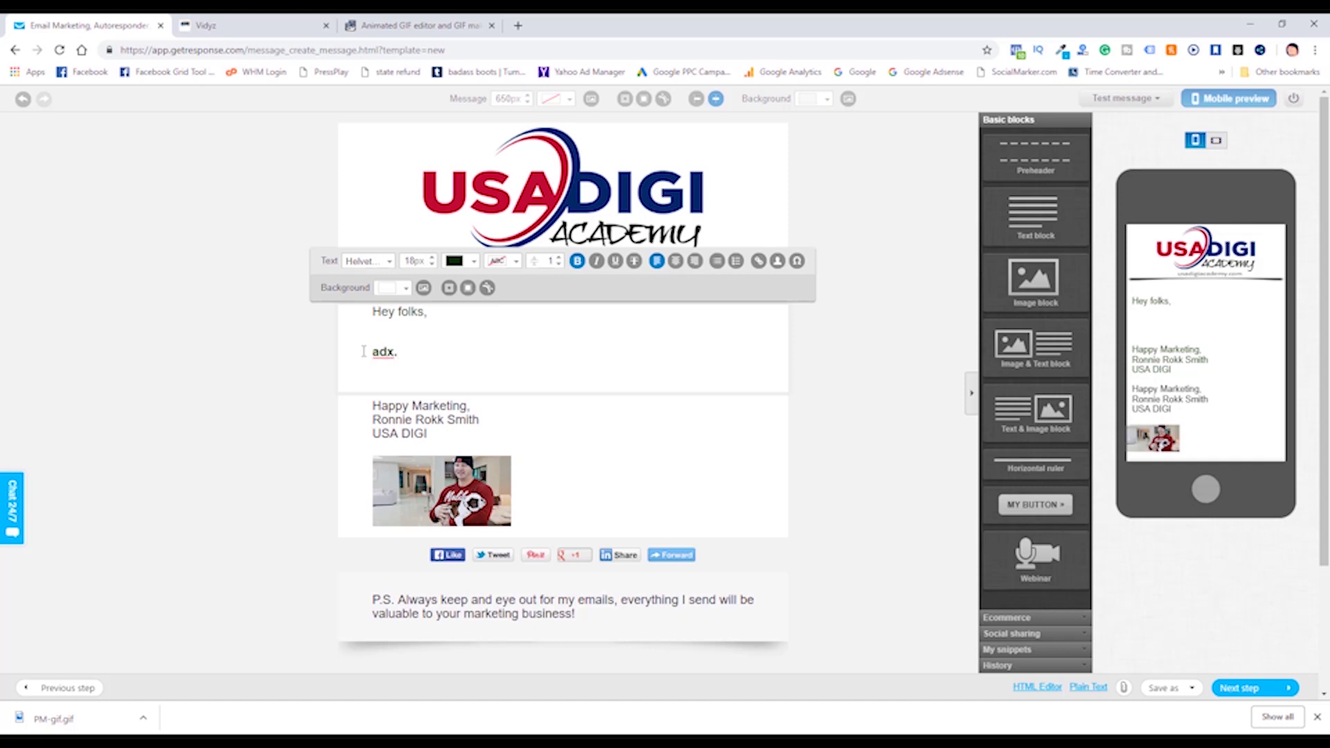
type("adx.ghieknlidhhghdanknk")
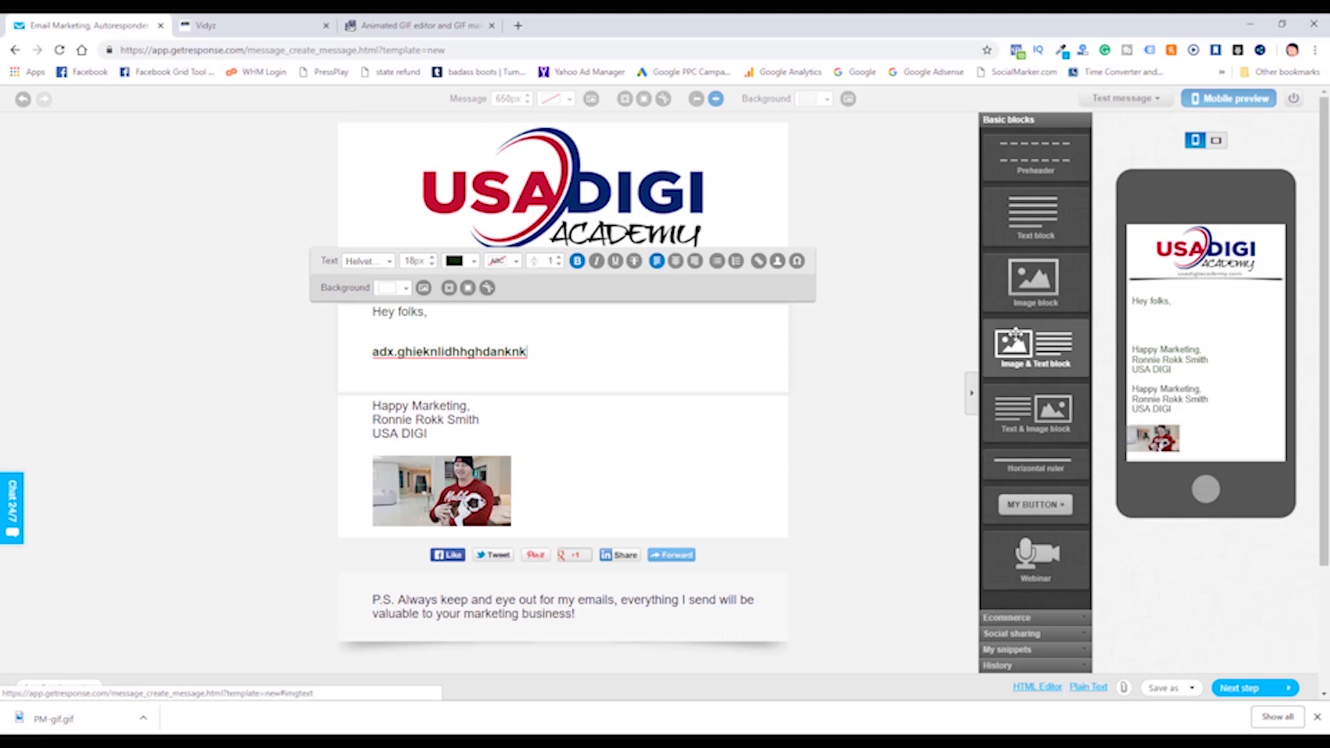
left_click_drag(1027, 274, 500, 424)
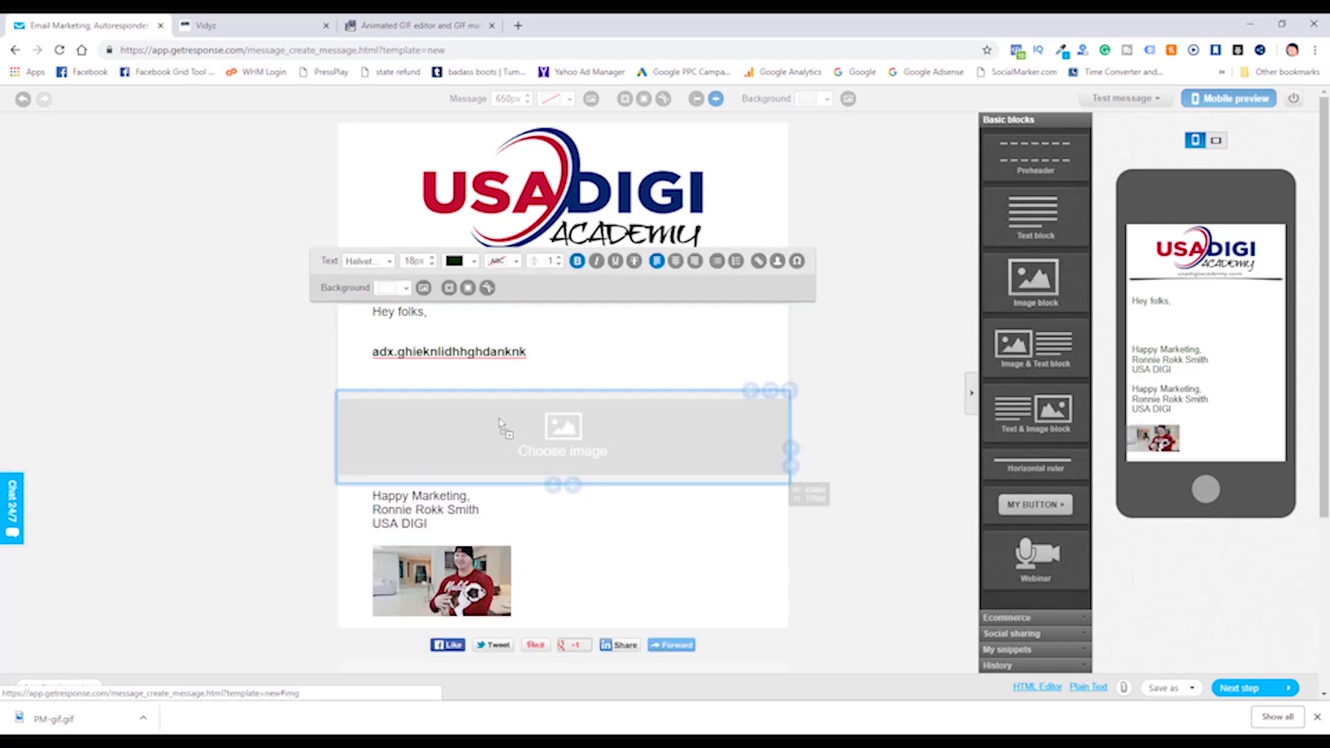
Upload PM-gif from the Desktop and use it in the image block below the greeting.
left_click(580, 427)
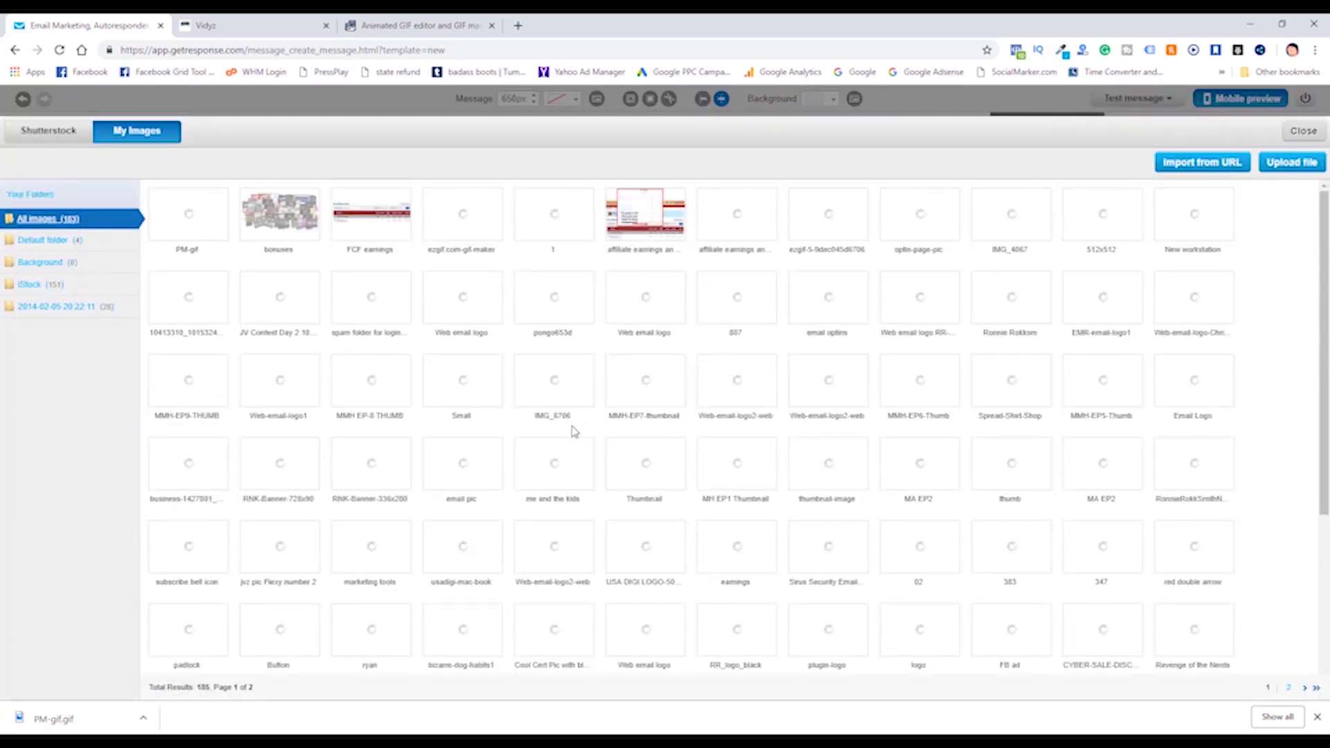
left_click(1286, 164)
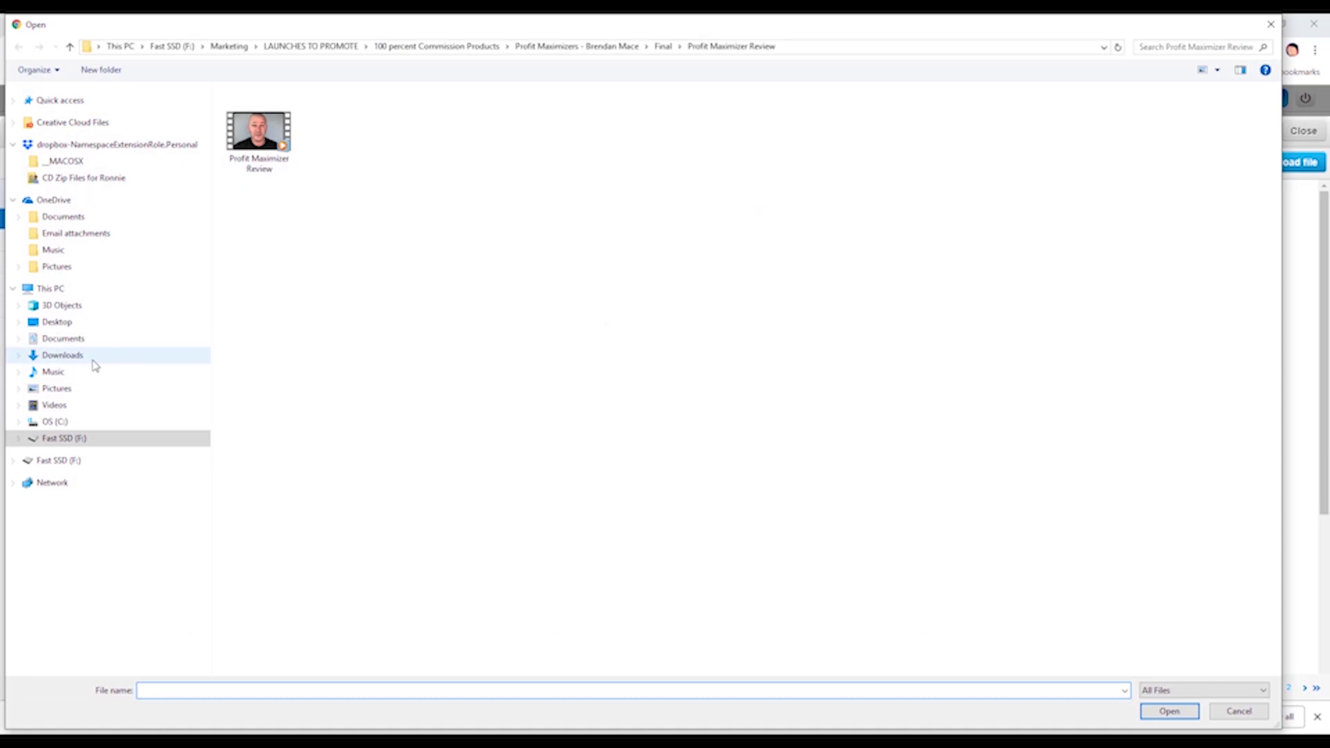
left_click(58, 323)
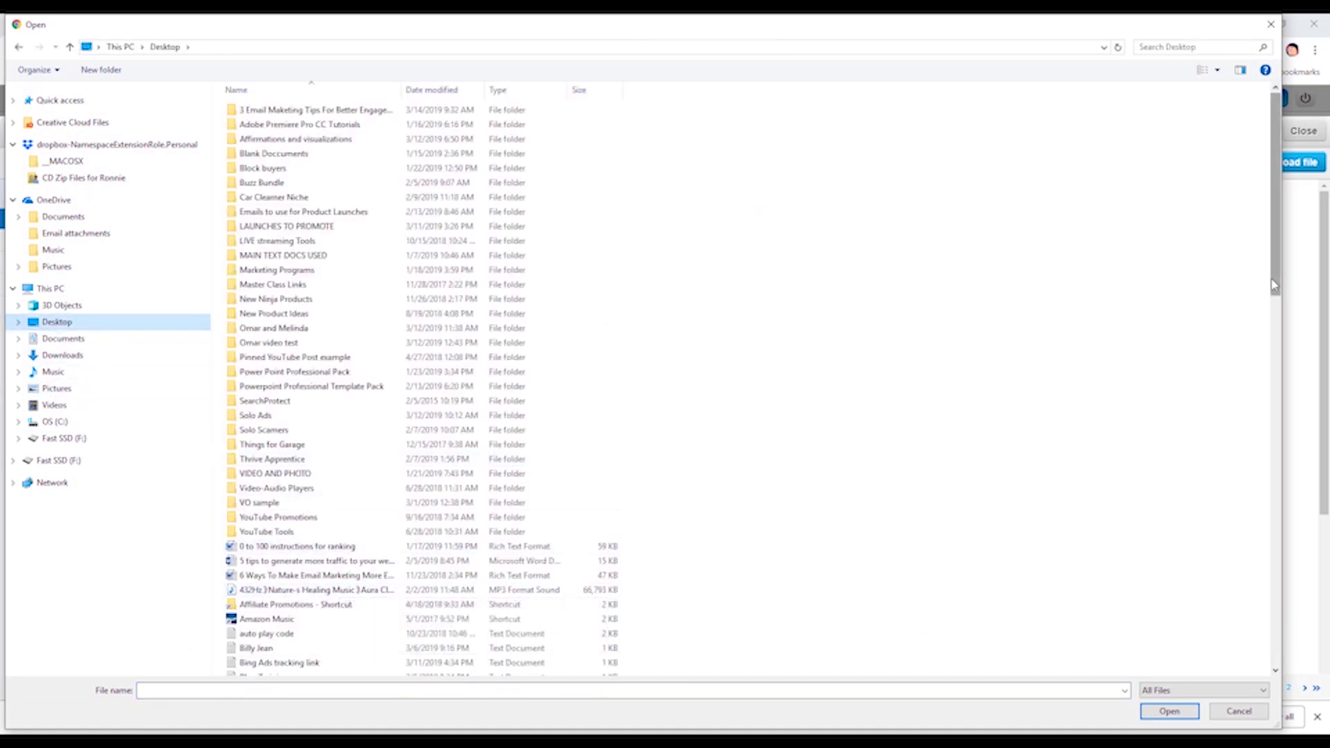
scroll(1257, 344, "down", 6)
left_click_drag(1288, 376, 1225, 555)
left_click(249, 465)
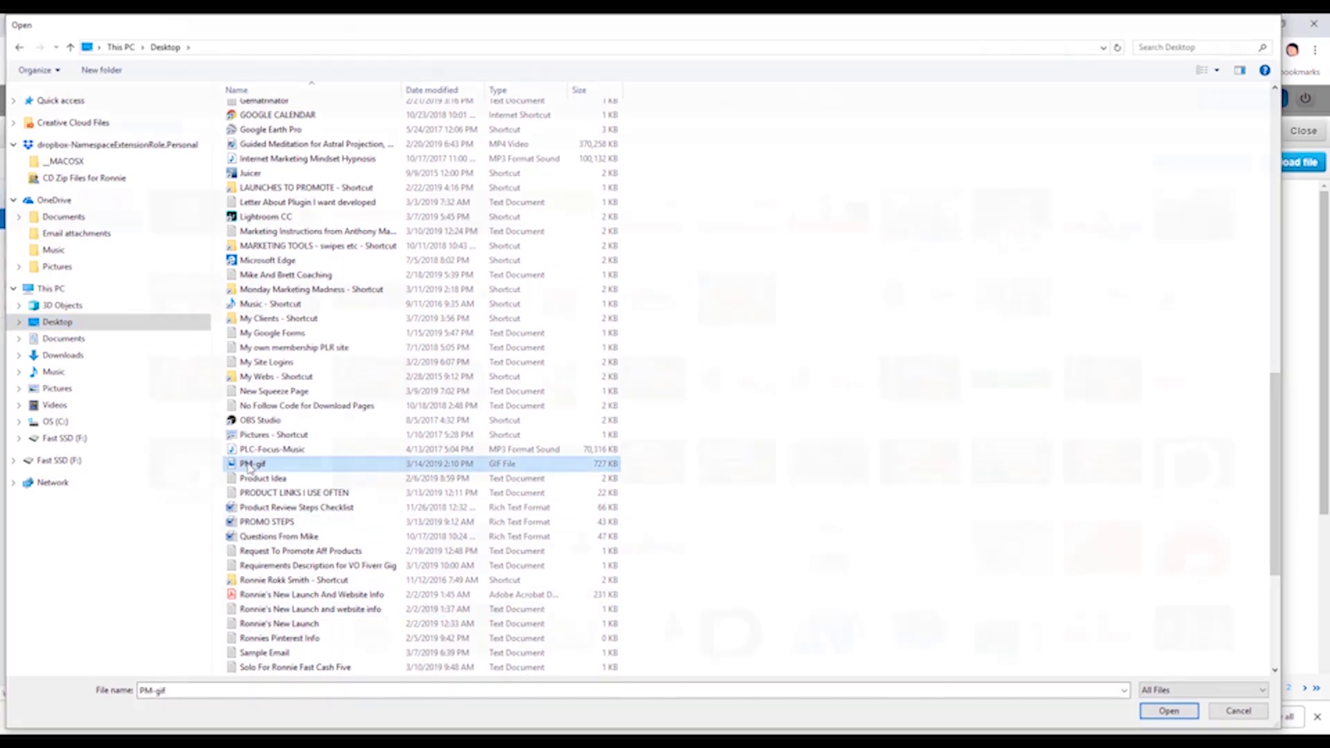
double_click(249, 466)
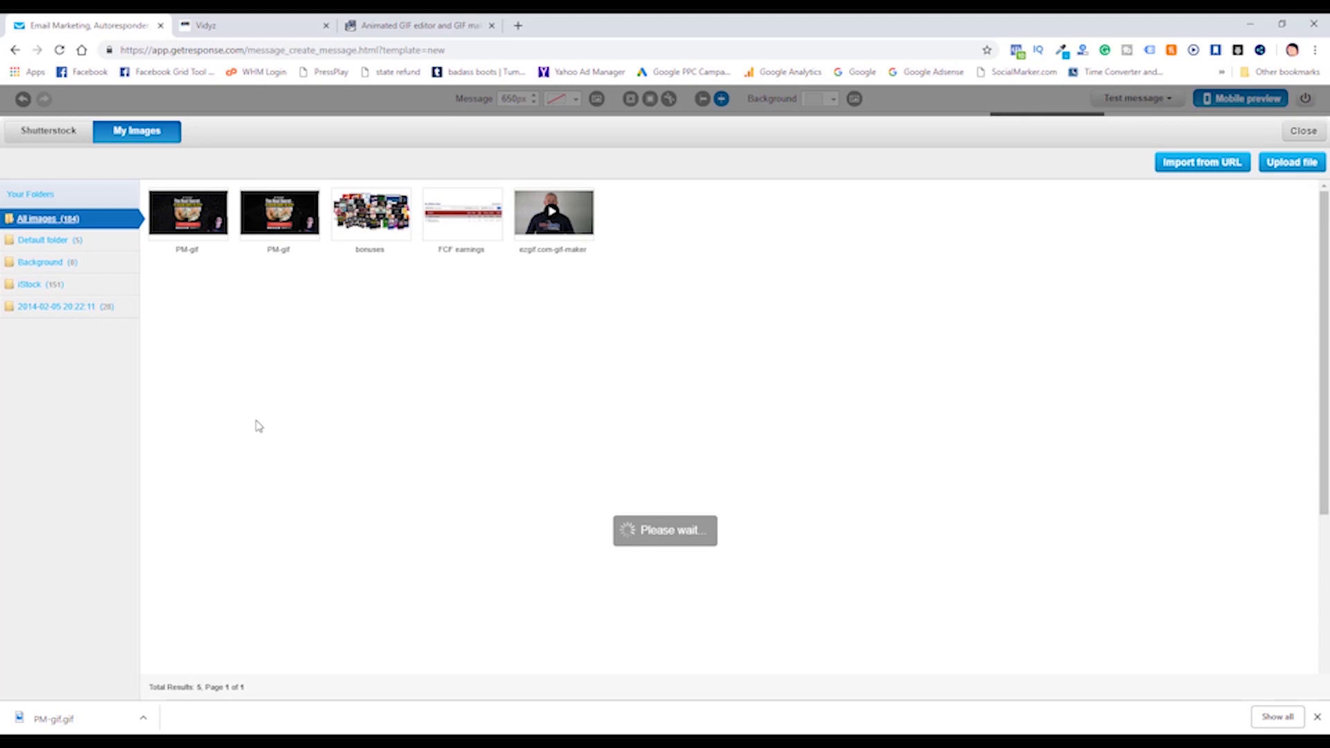
mouse_move(263, 221)
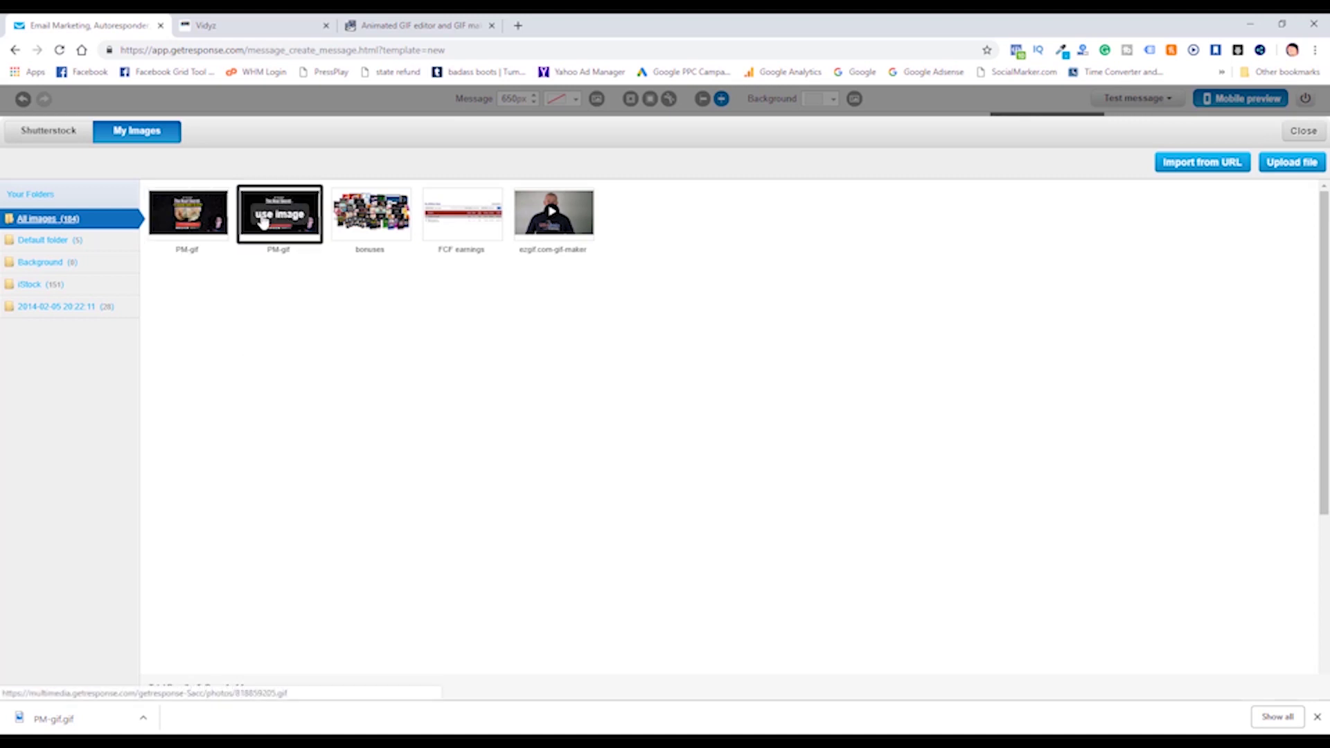
left_click(192, 216)
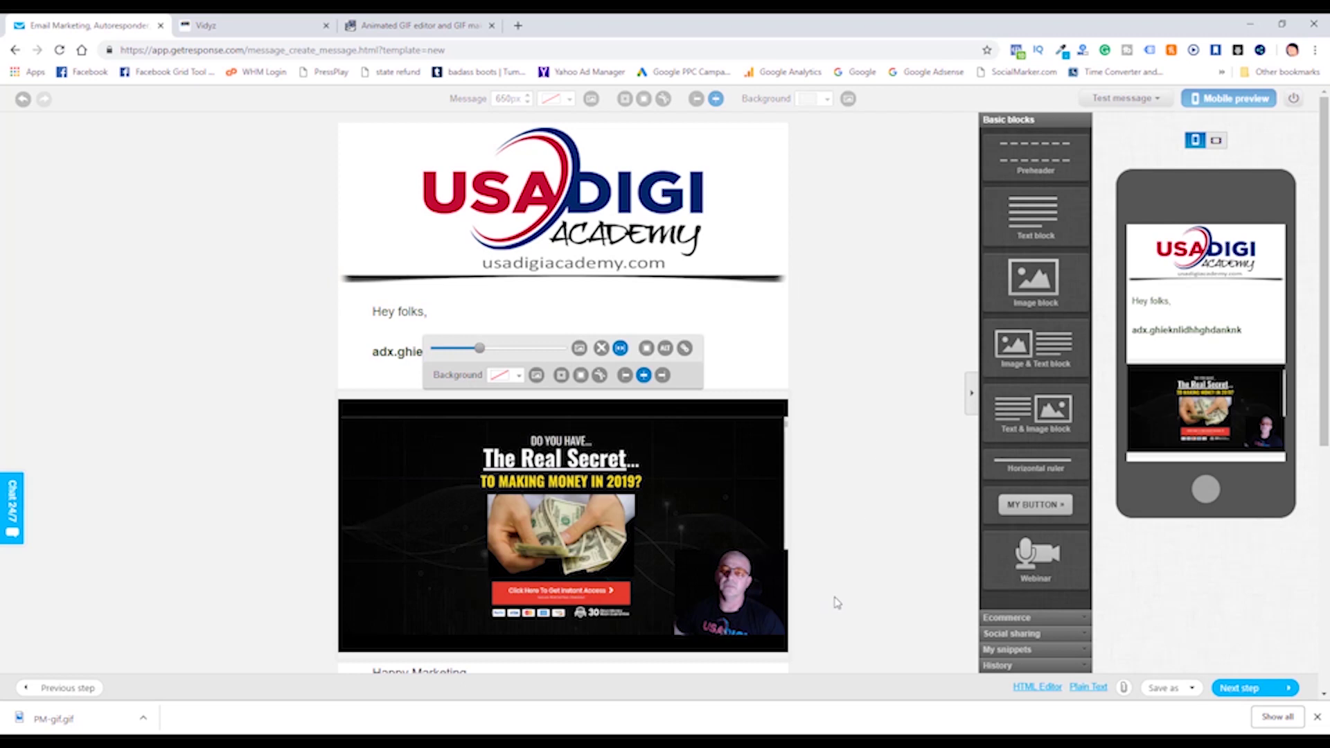
left_click(858, 541)
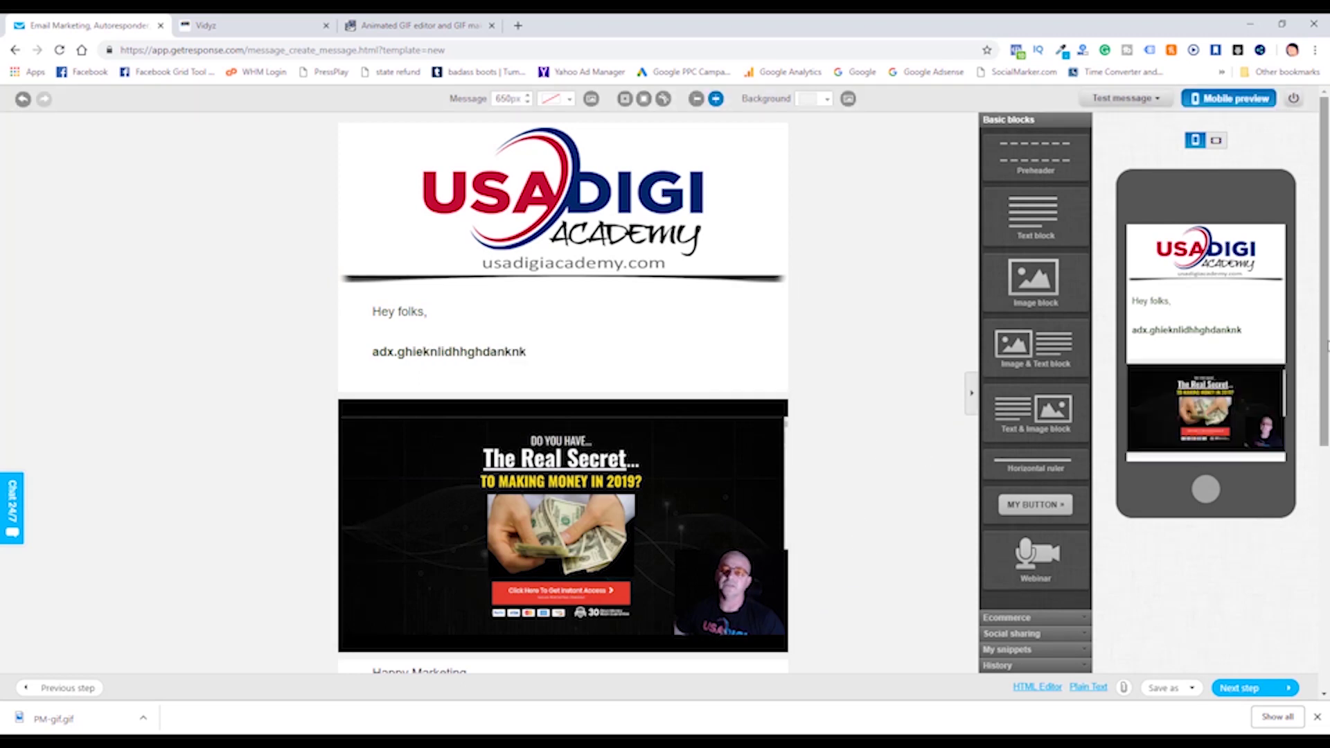
Shrink the GIF with the size slider and cut its block height to about 233px.
left_click_drag(1326, 344, 1326, 415)
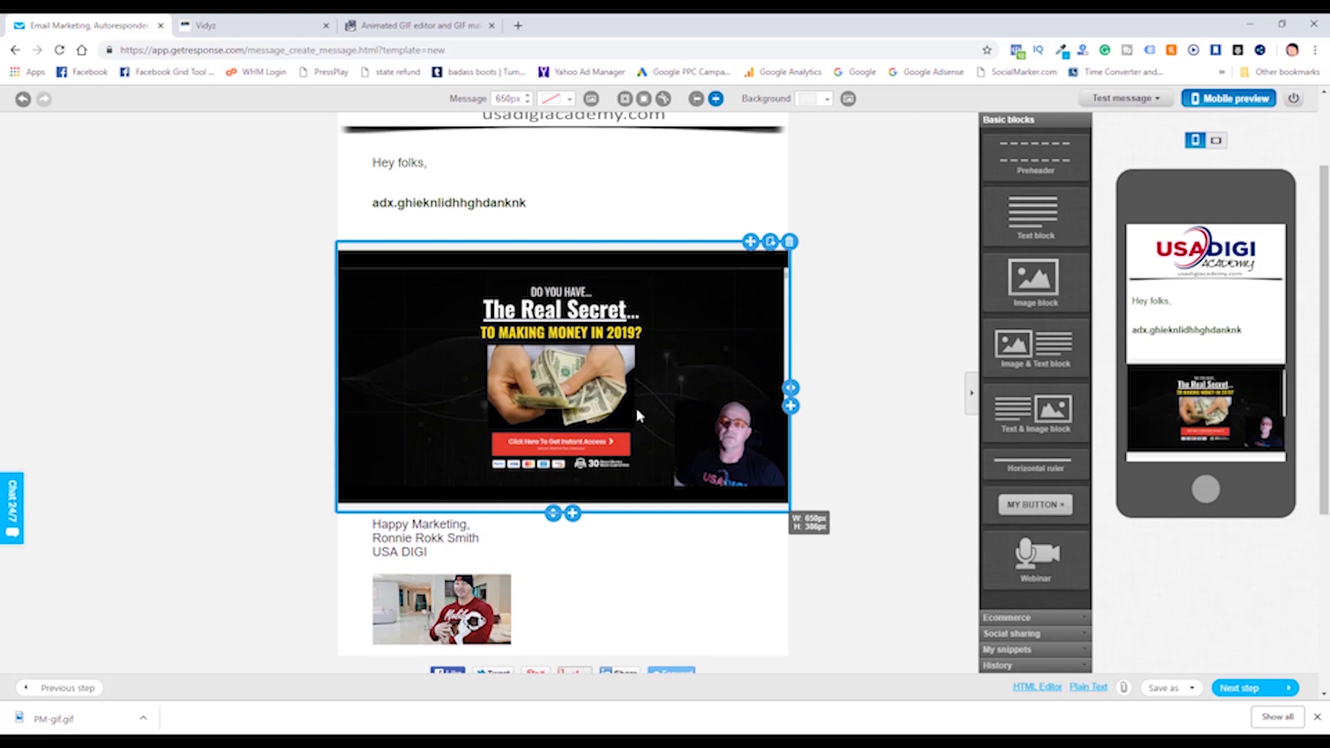
left_click(565, 372)
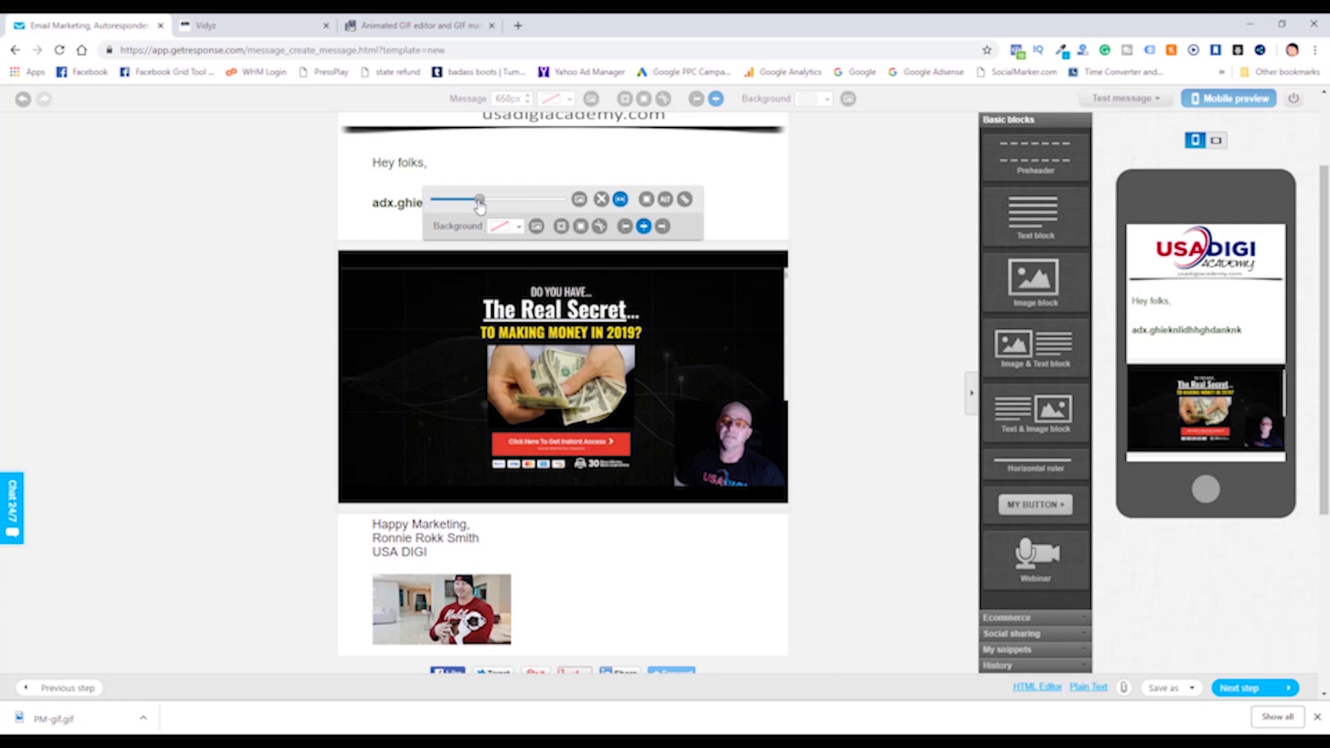
left_click_drag(485, 200, 461, 200)
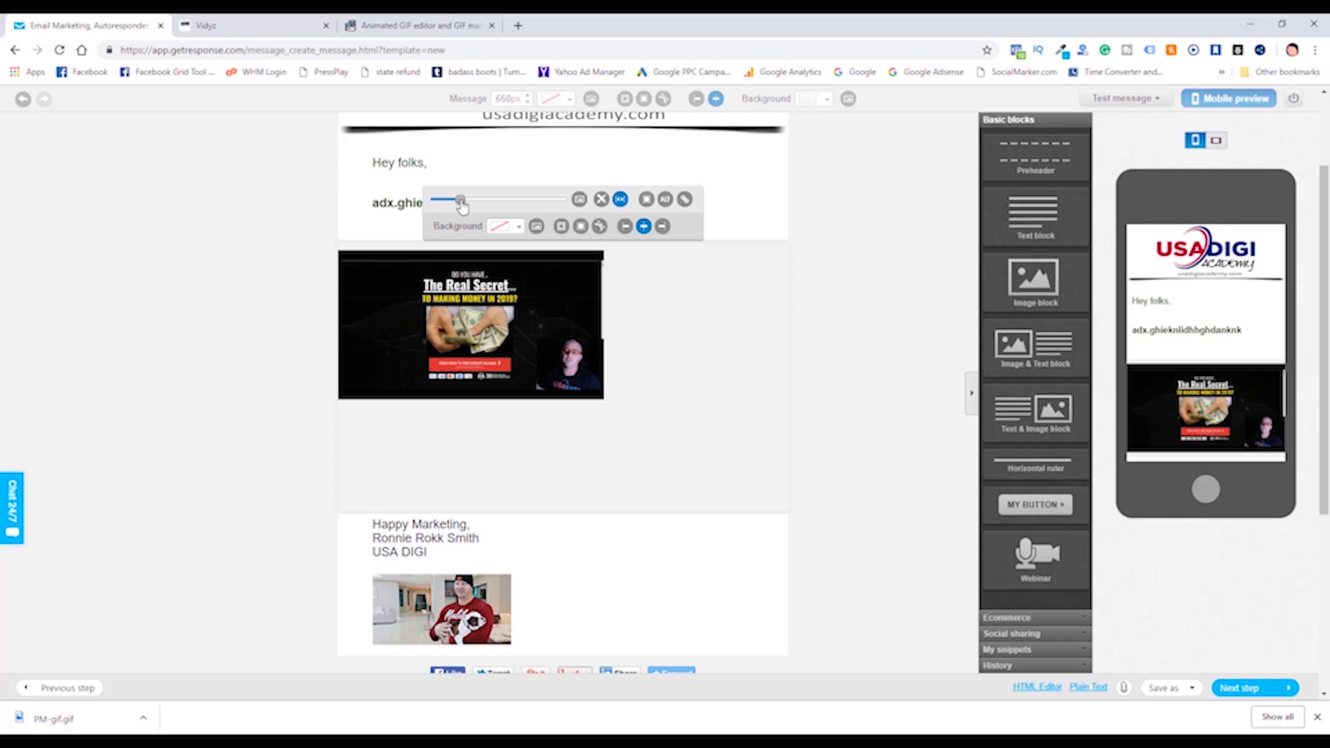
left_click_drag(462, 202, 457, 202)
left_click(810, 370)
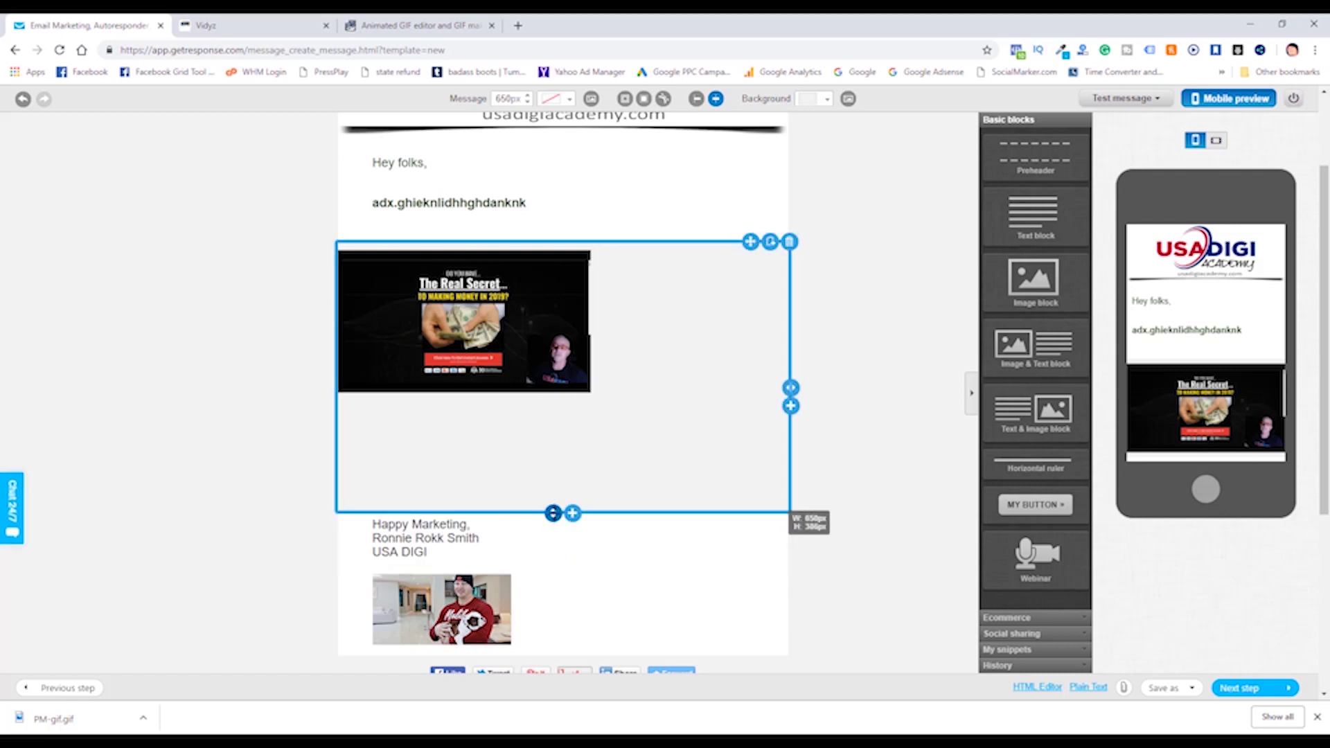
left_click_drag(553, 513, 553, 407)
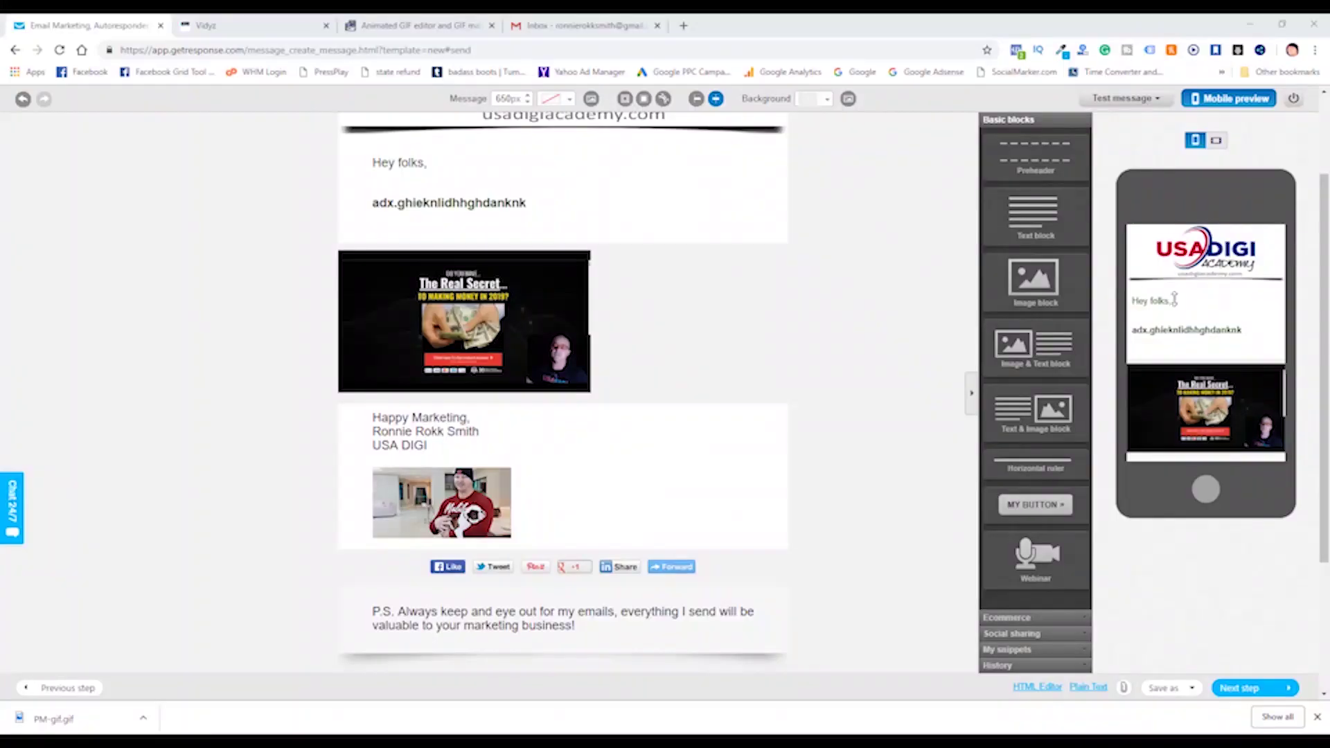
scroll(478, 394, "up", 1)
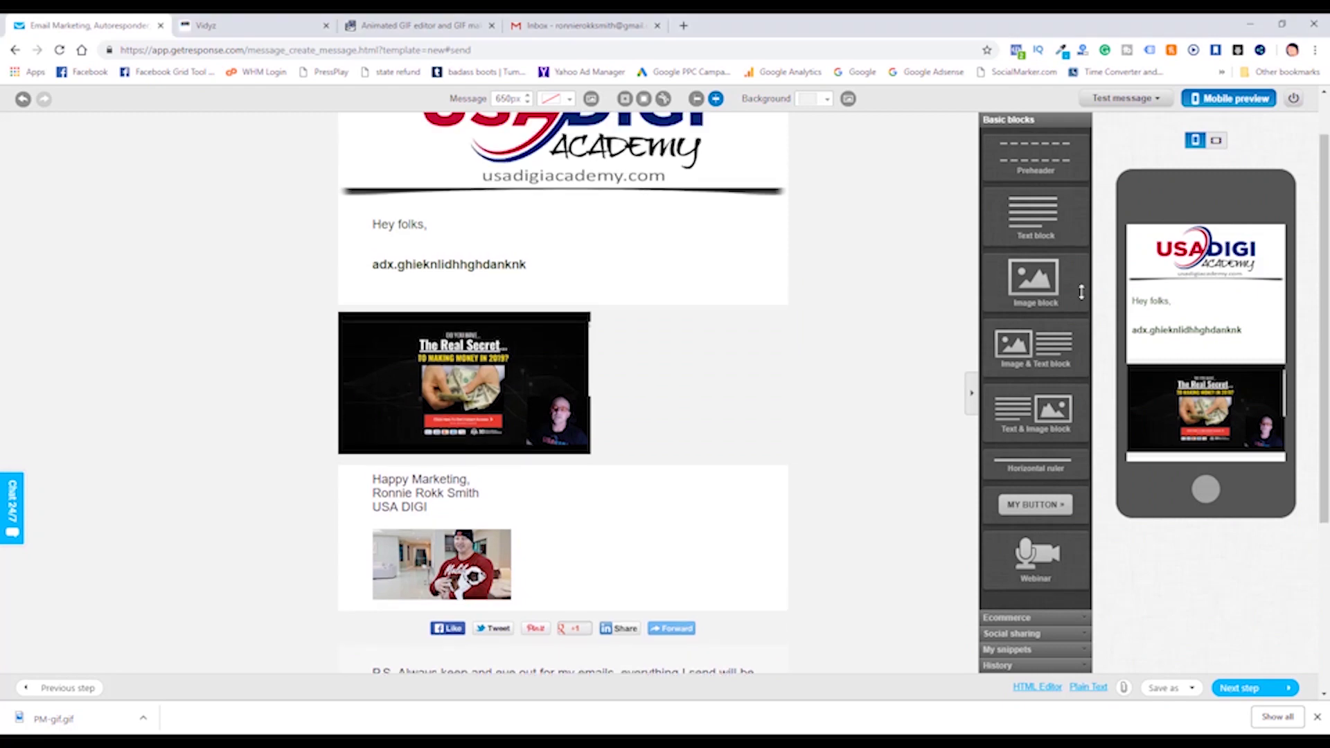
Link the GIF to the pasted bonus page address.
left_click(478, 393)
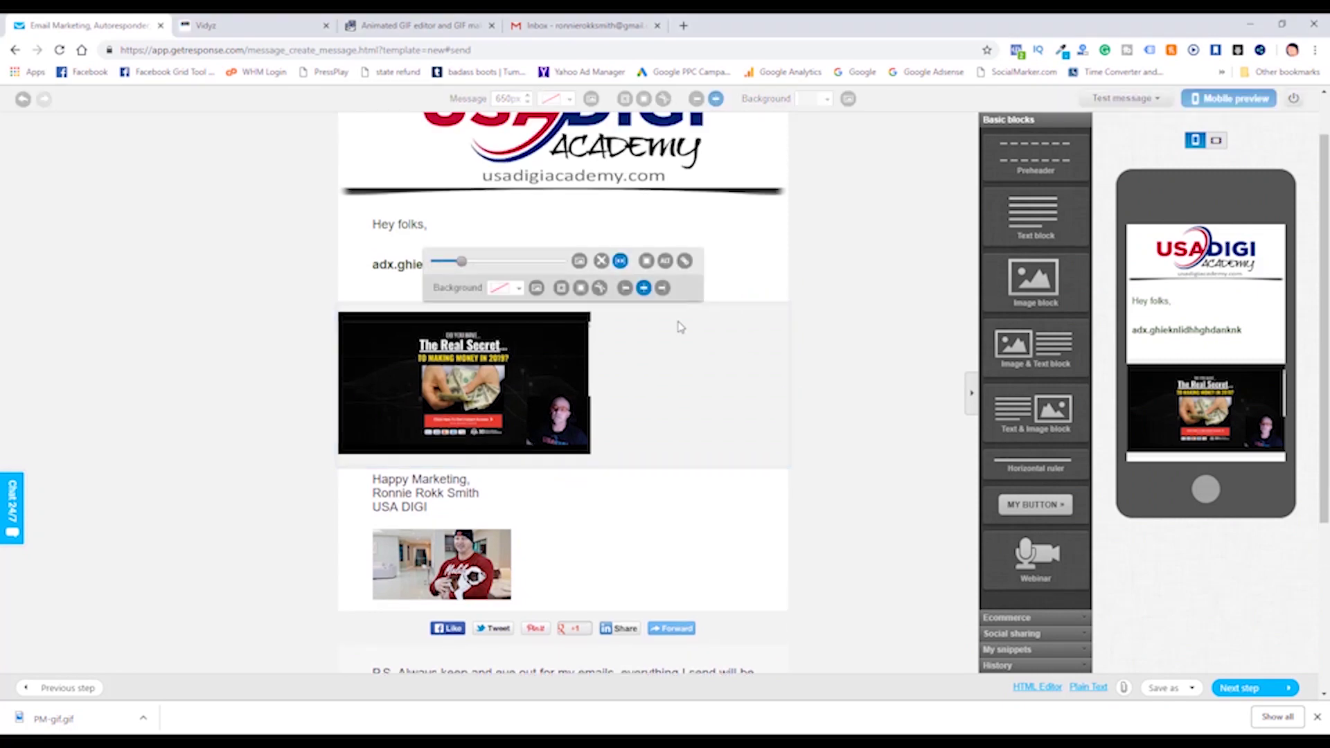
left_click(685, 262)
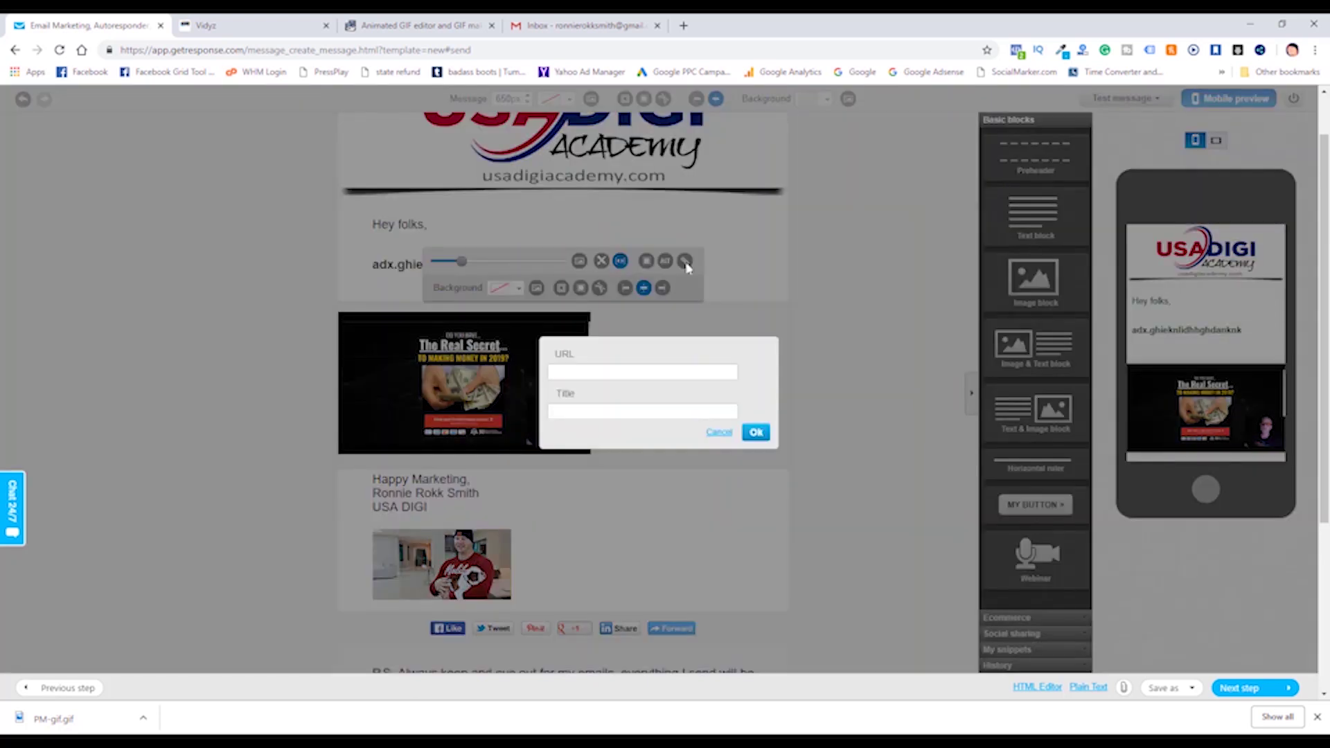
right_click(581, 370)
left_click(623, 478)
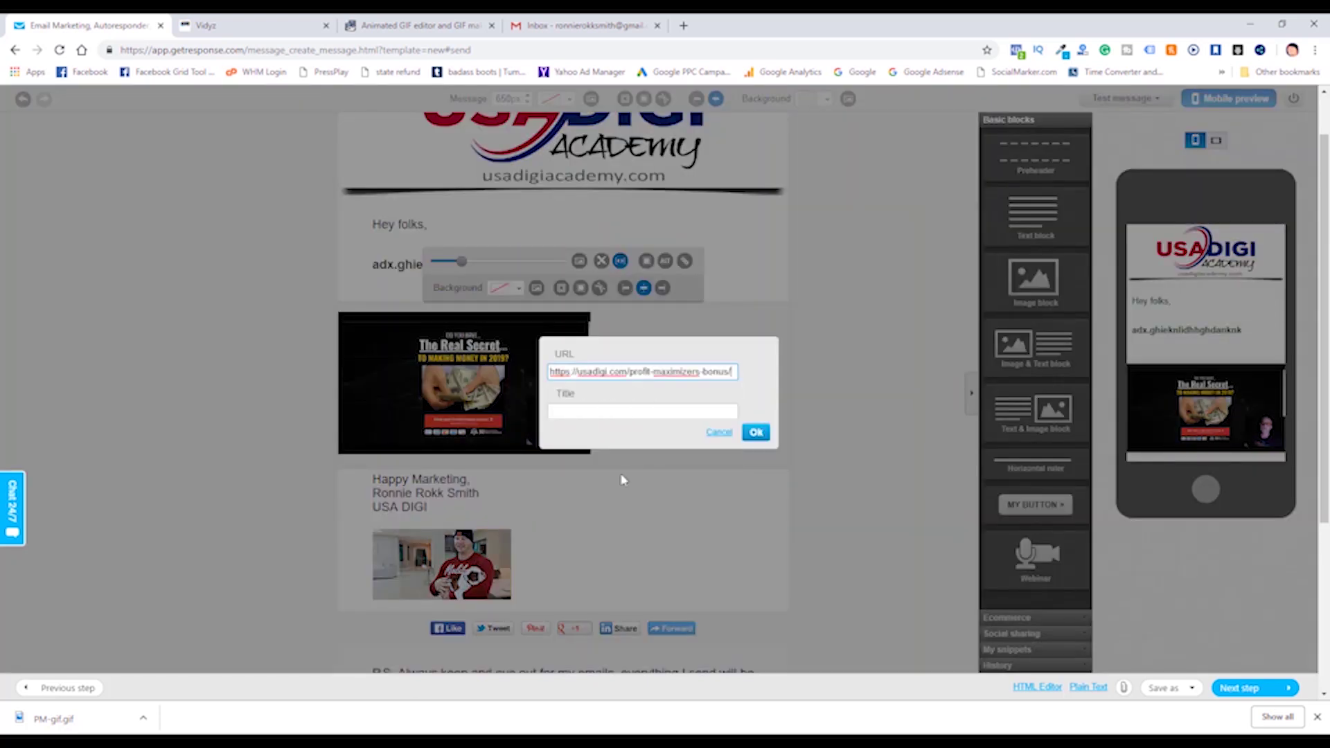
left_click(755, 430)
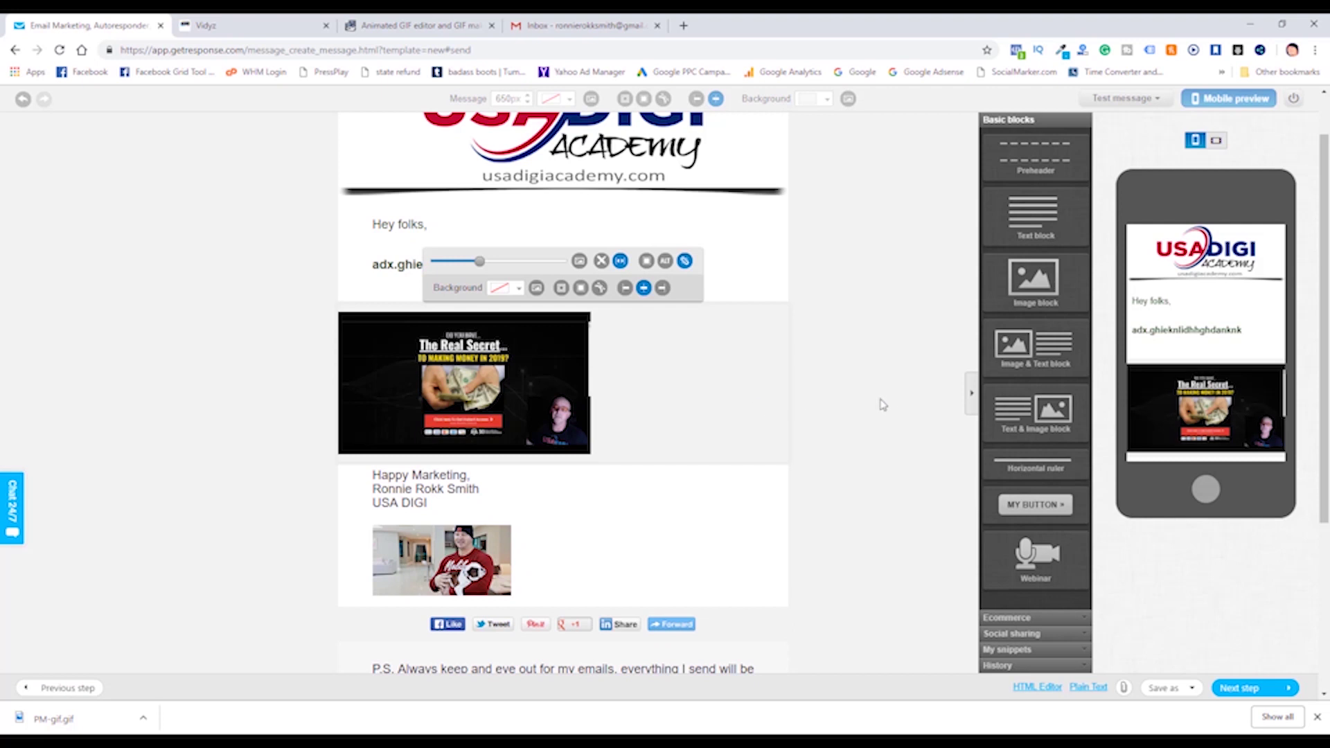
Give the GIF image block 50px of left padding.
left_click(628, 397)
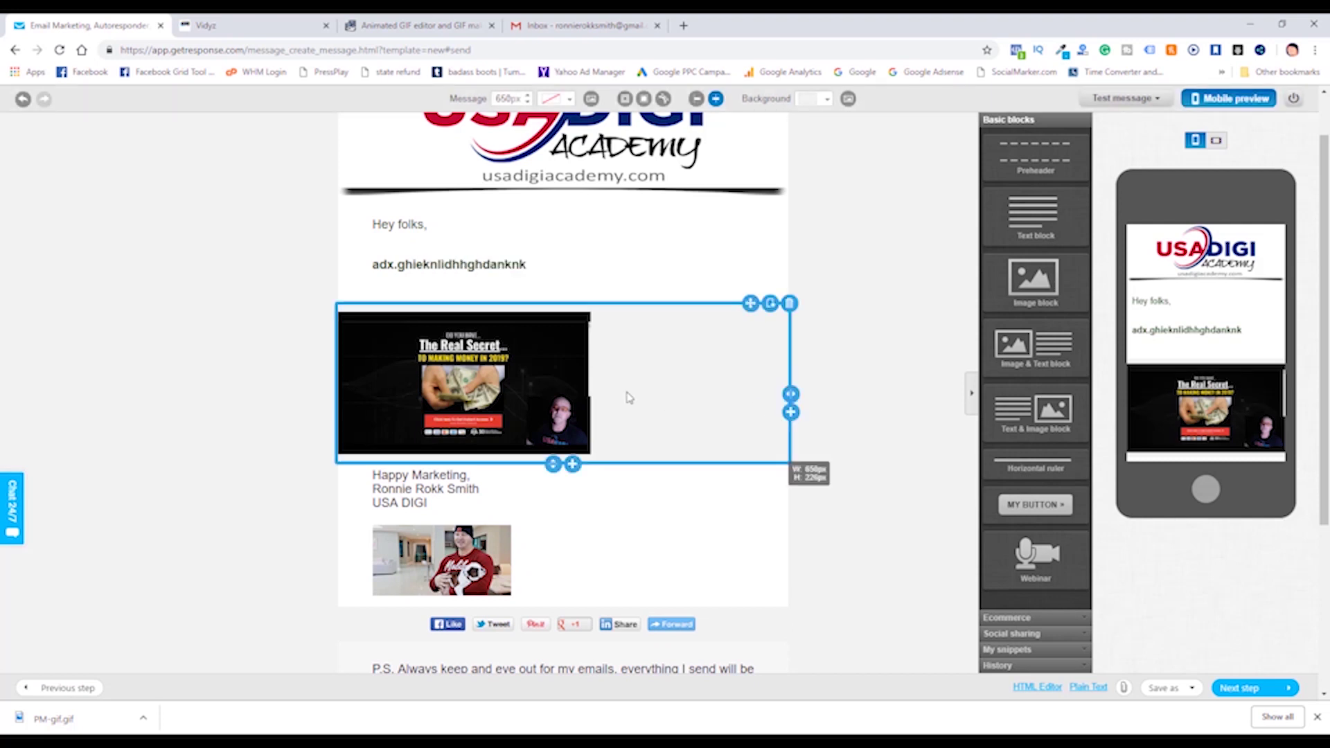
left_click(564, 392)
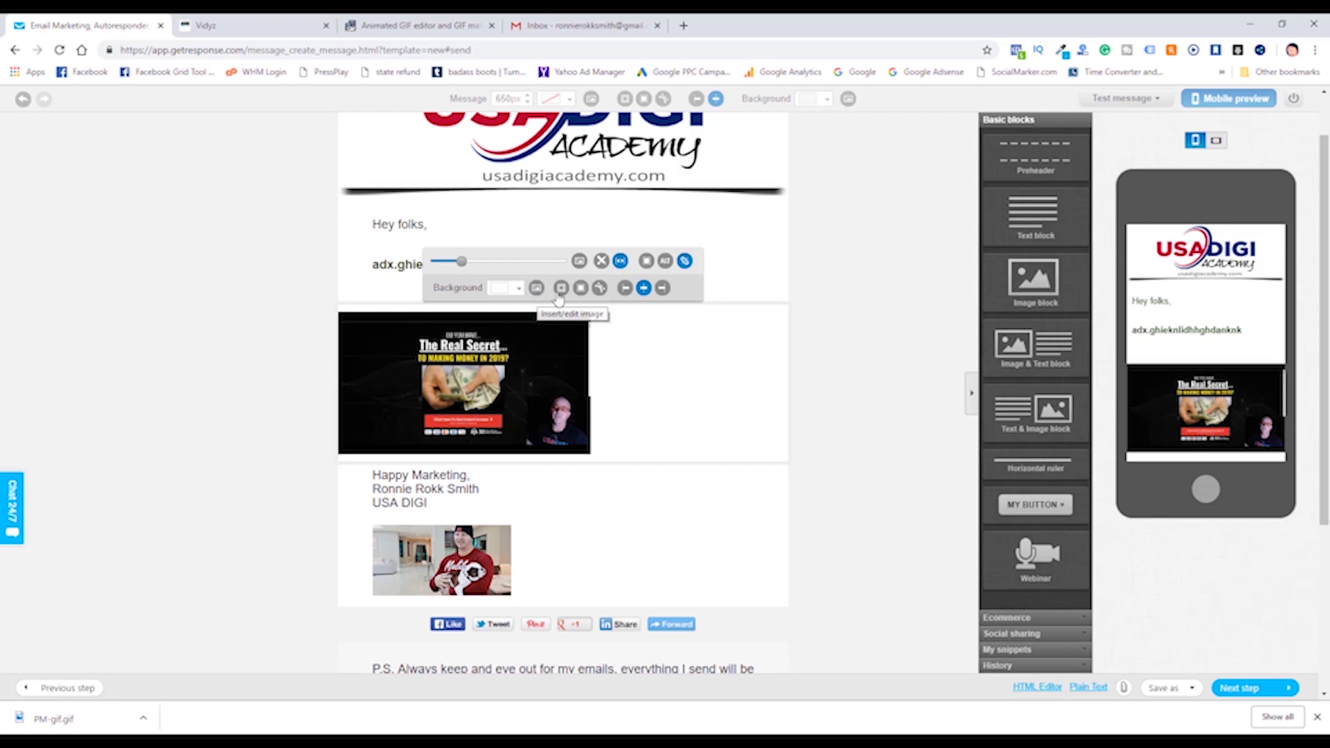
left_click(560, 290)
left_click(564, 312)
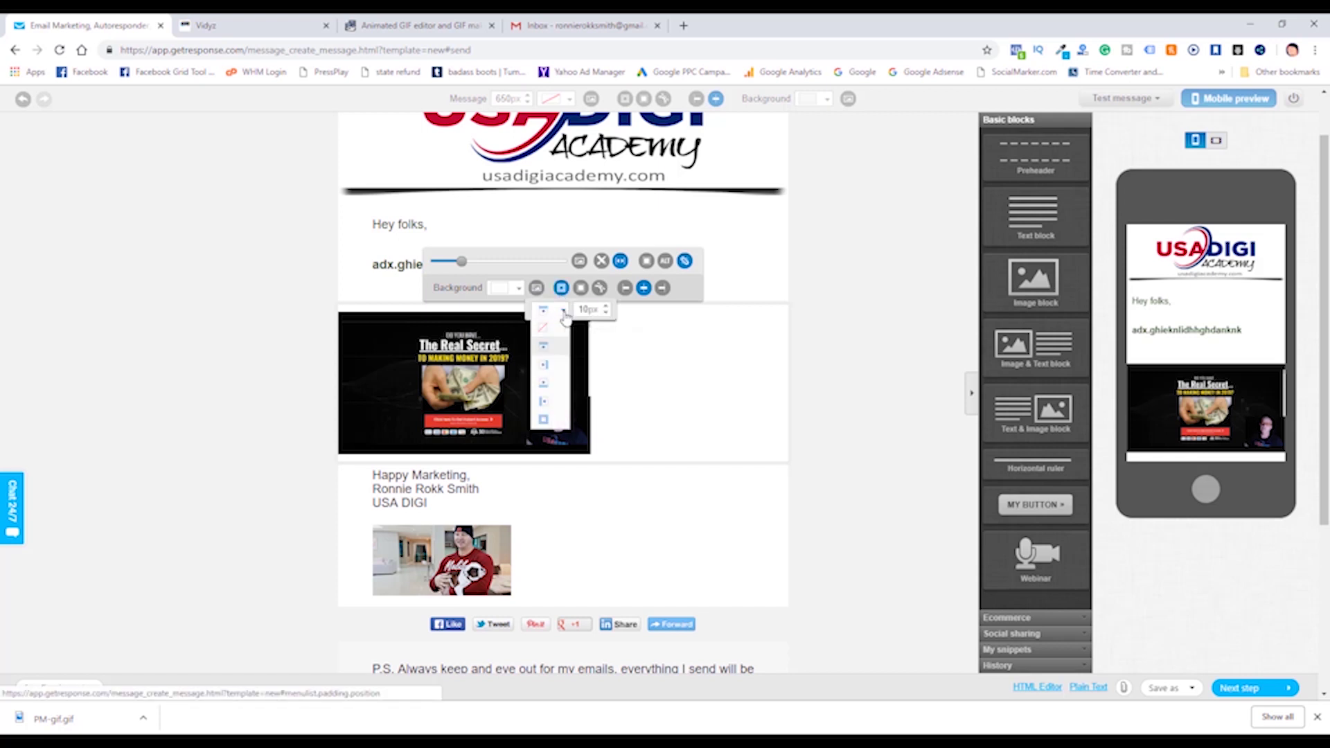
left_click(546, 401)
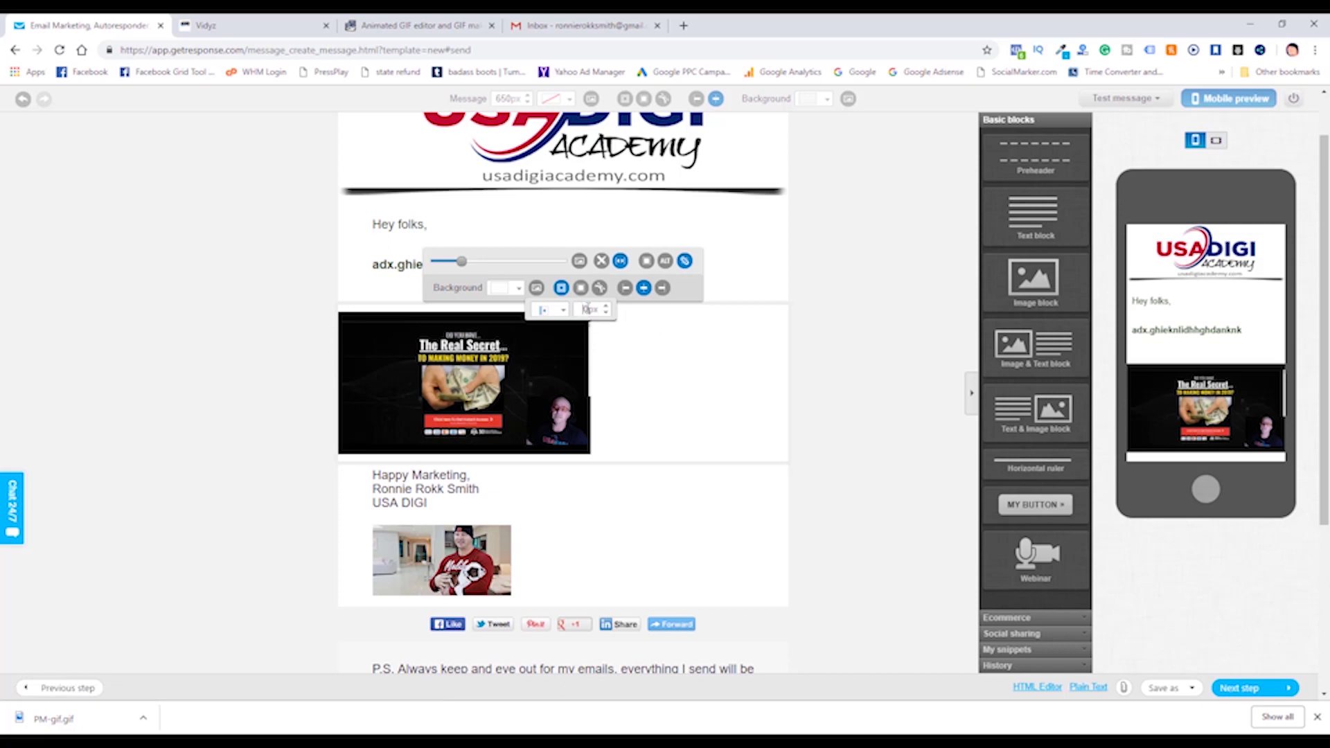
left_click(663, 338)
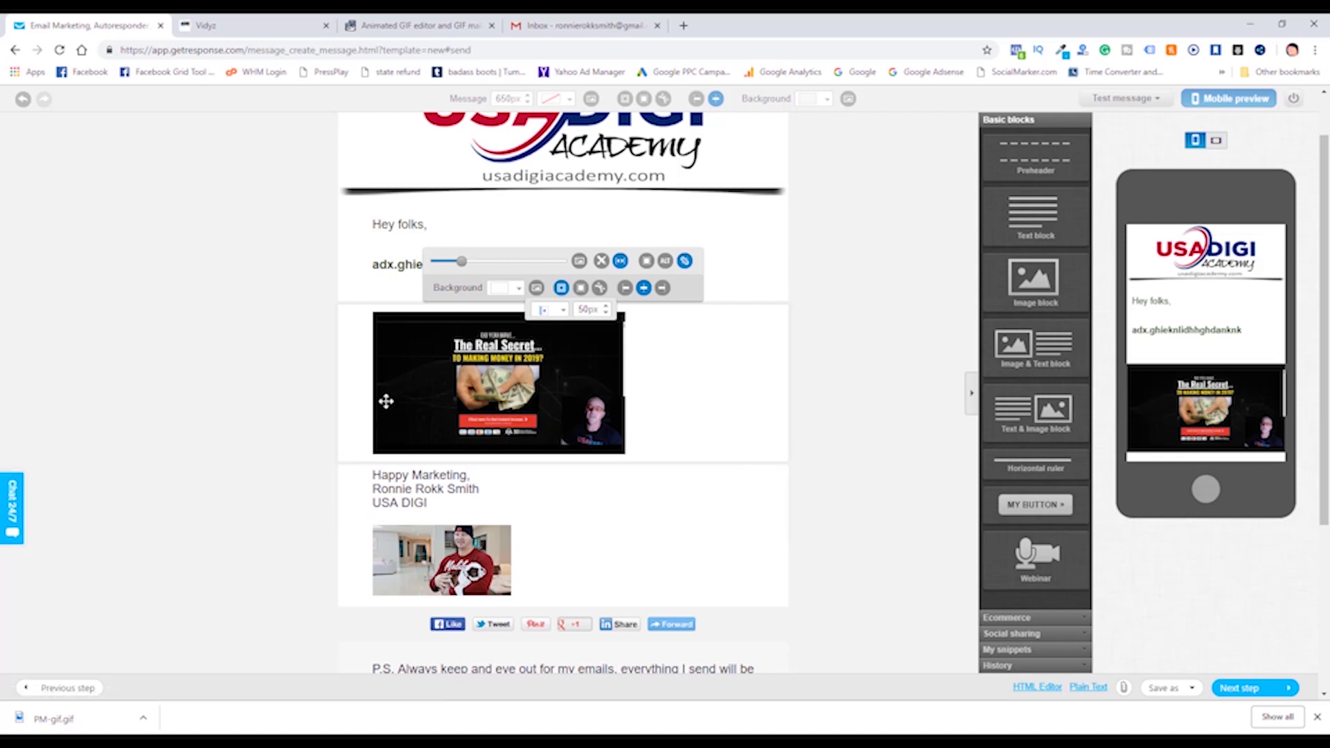
left_click(814, 393)
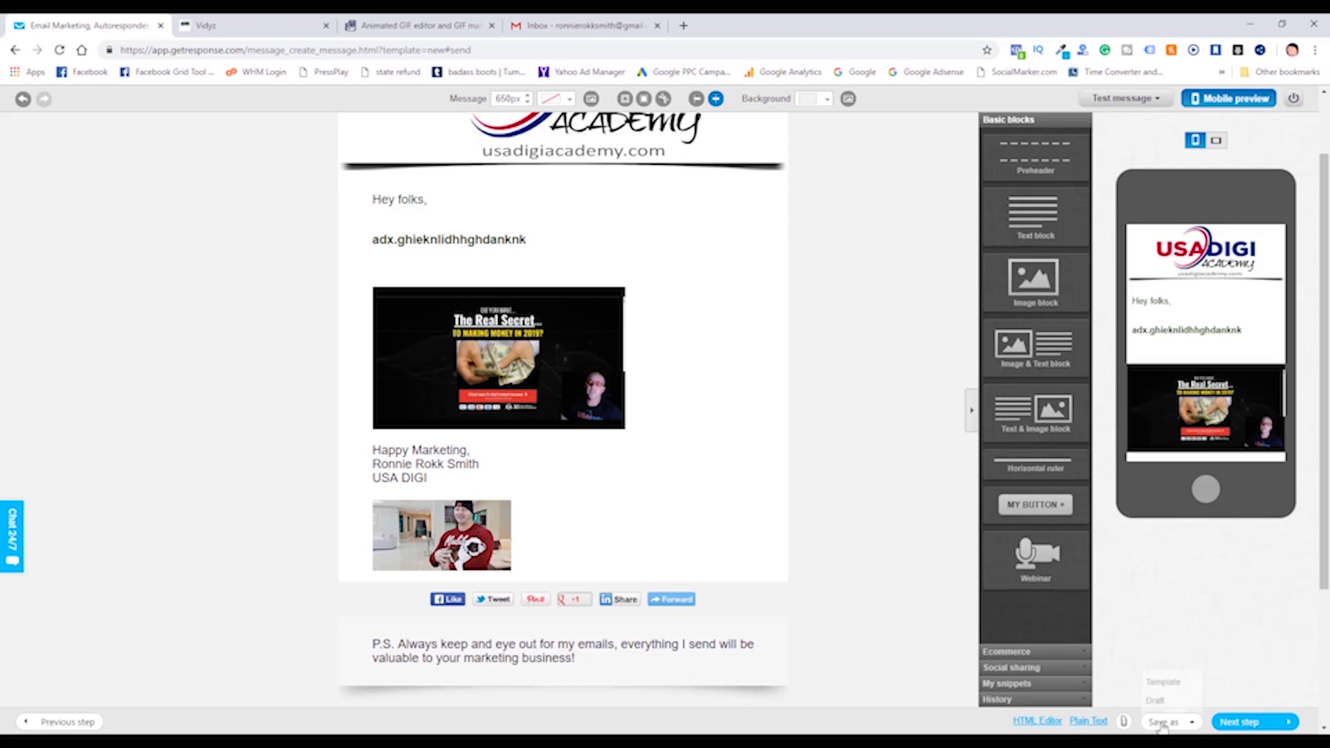
Save the newsletter design via Save as, Template.
left_click(1163, 685)
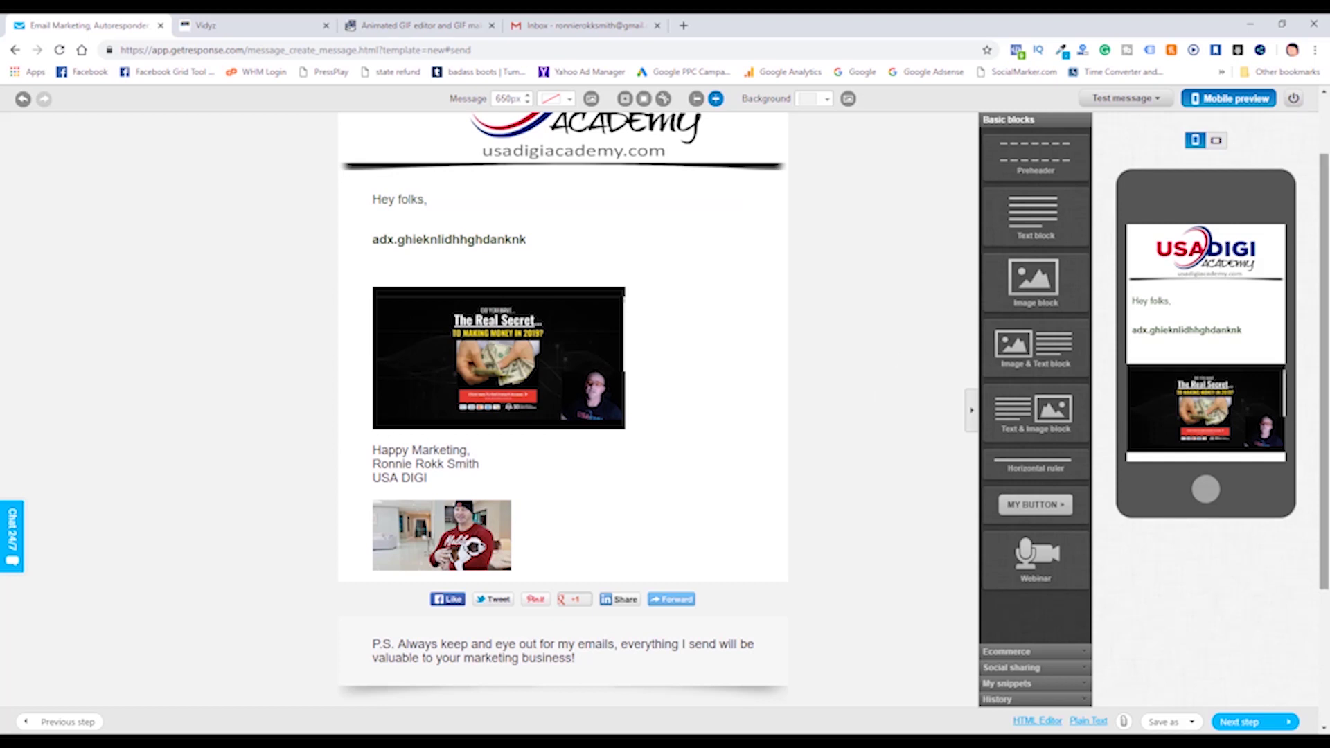
scroll(1324, 318, "up", 2)
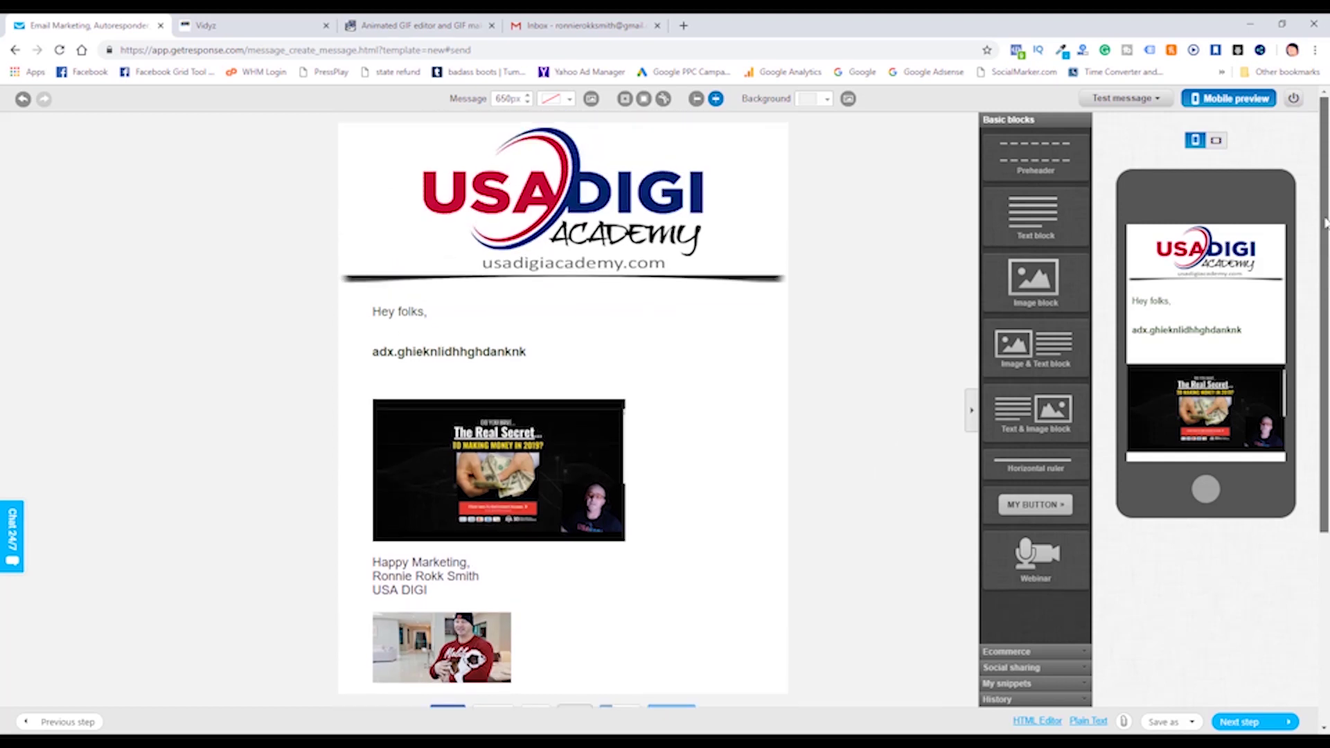
Send a test message of the newsletter to your own address.
left_click(1158, 99)
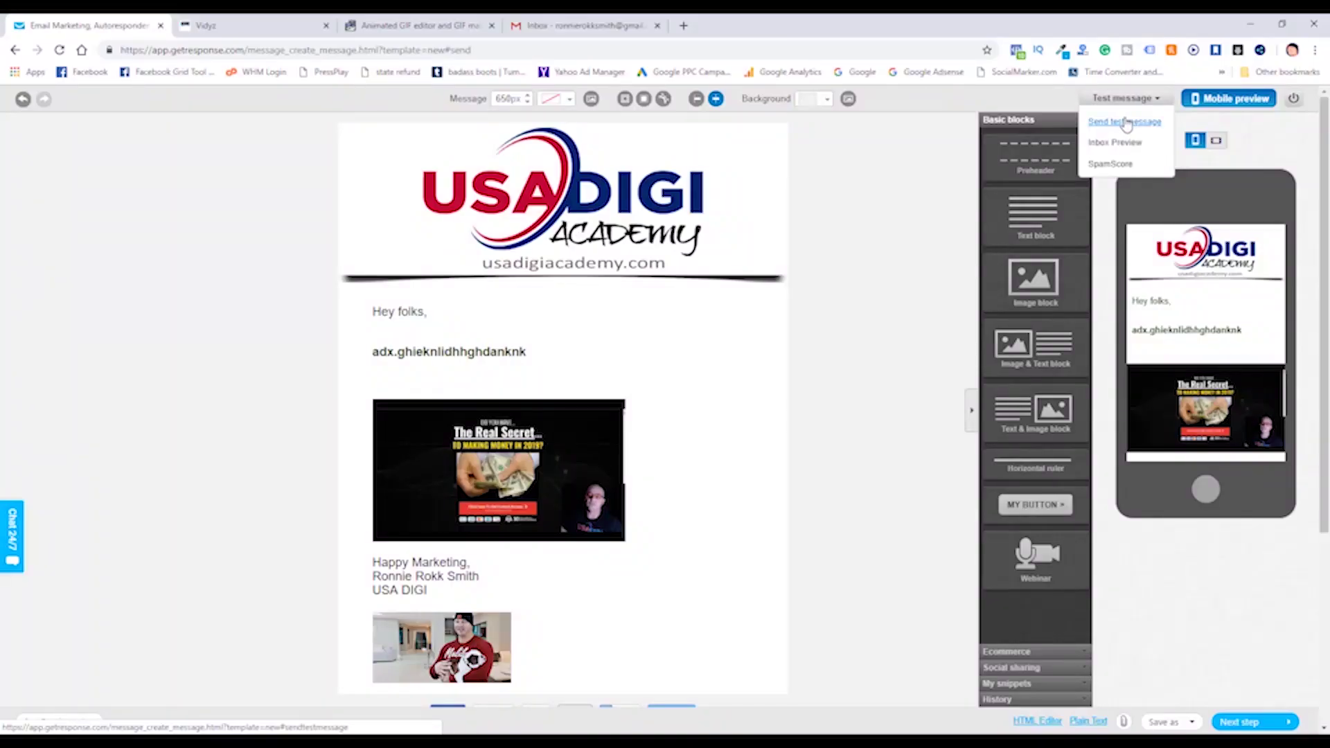
left_click(1136, 125)
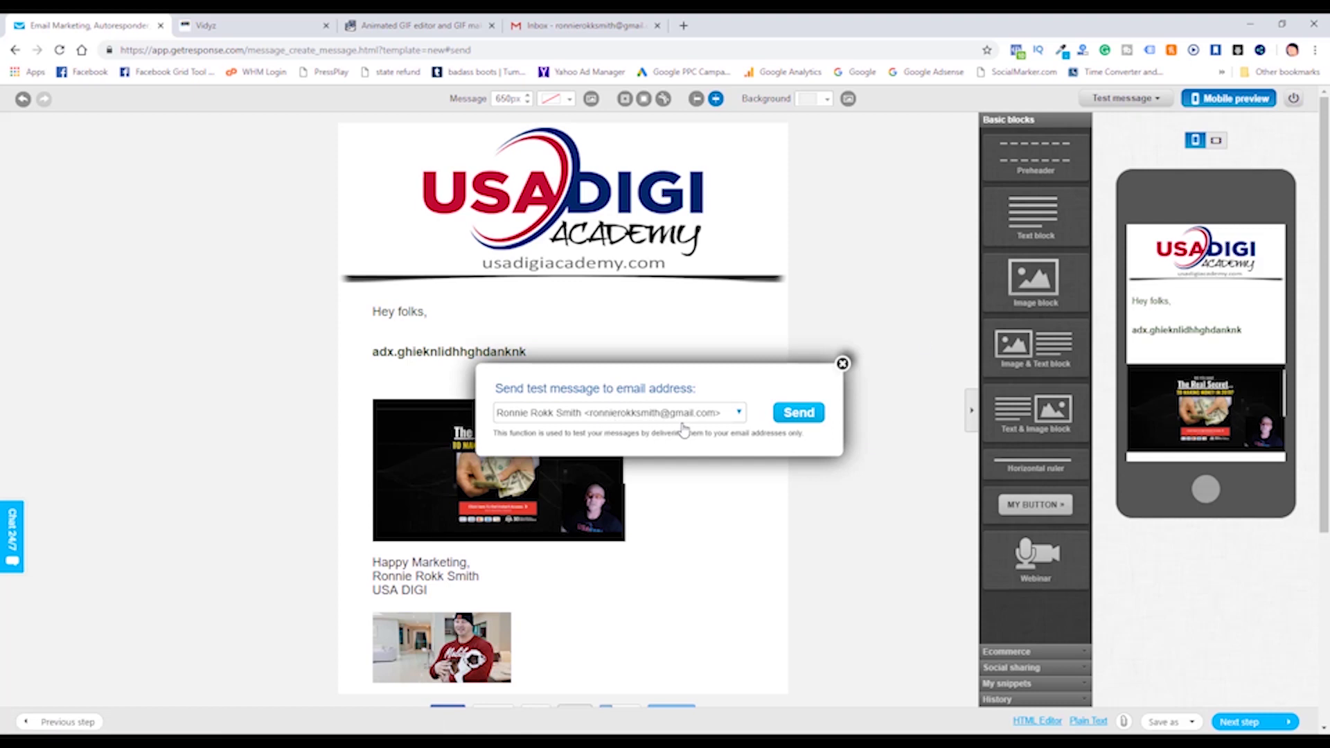
left_click(797, 414)
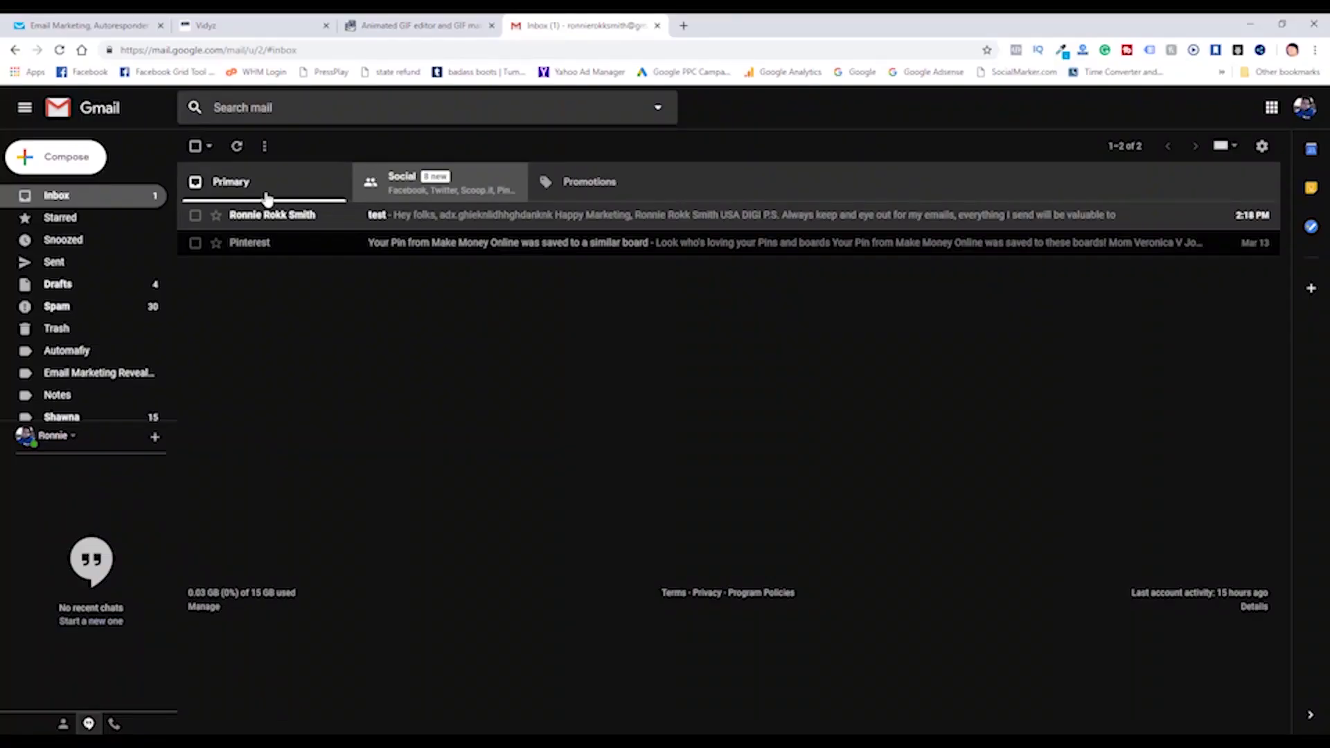
Open the received 'test' email in Gmail and scroll through the newsletter.
left_click(426, 220)
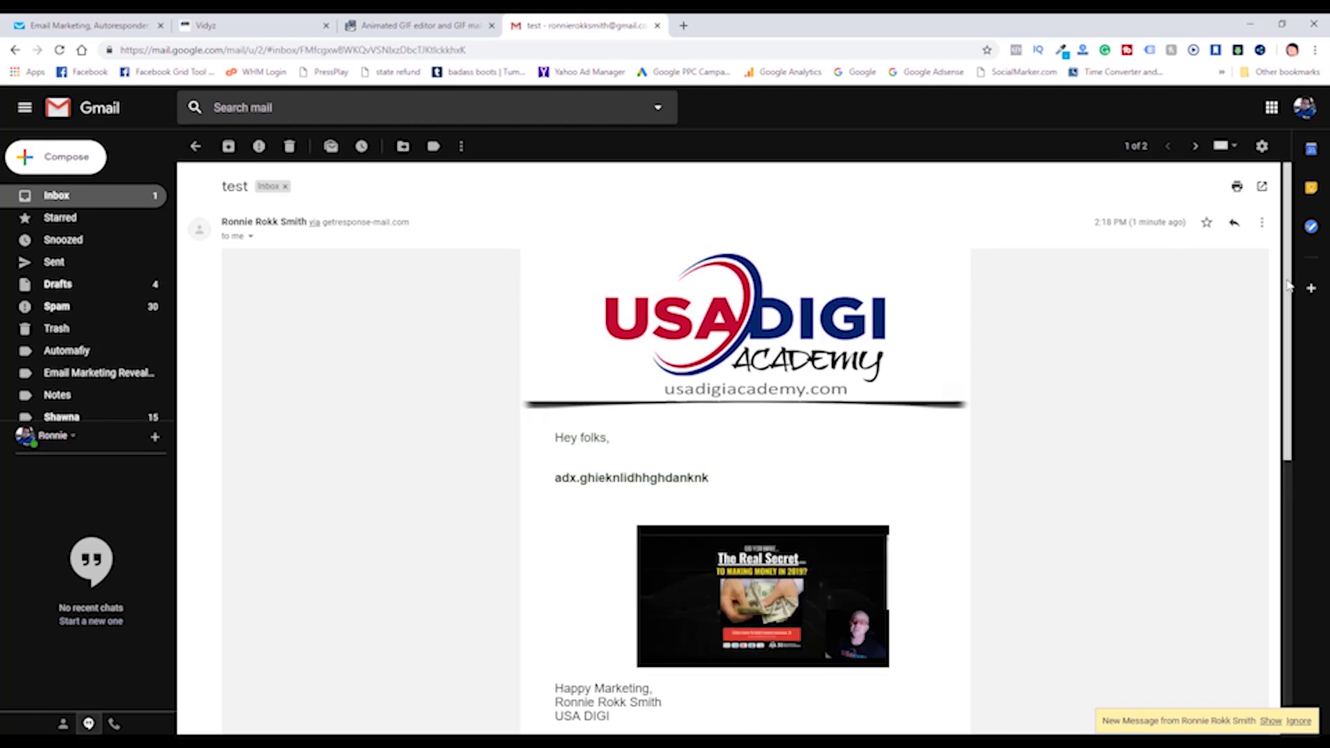
left_click_drag(1288, 285, 1297, 392)
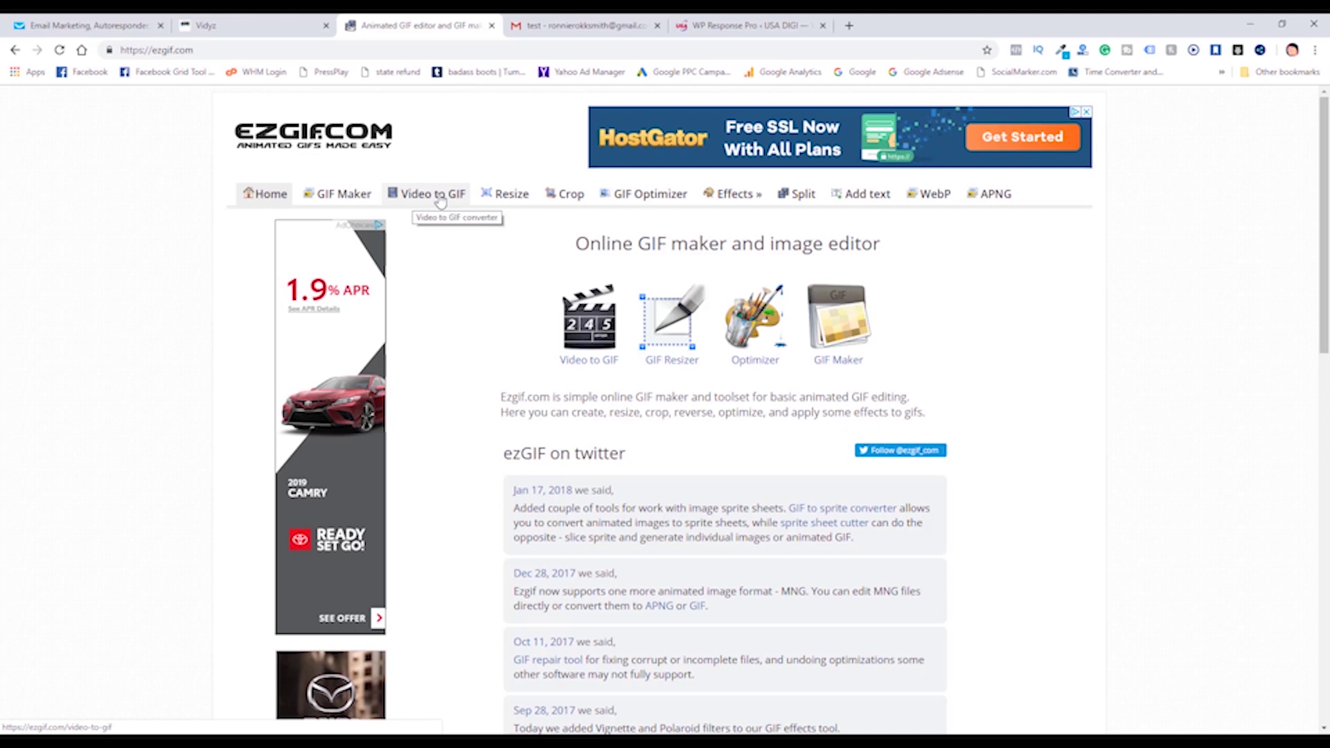
Load the review video from Fast SSD (F:) into ezgif's Video to GIF converter.
left_click(440, 199)
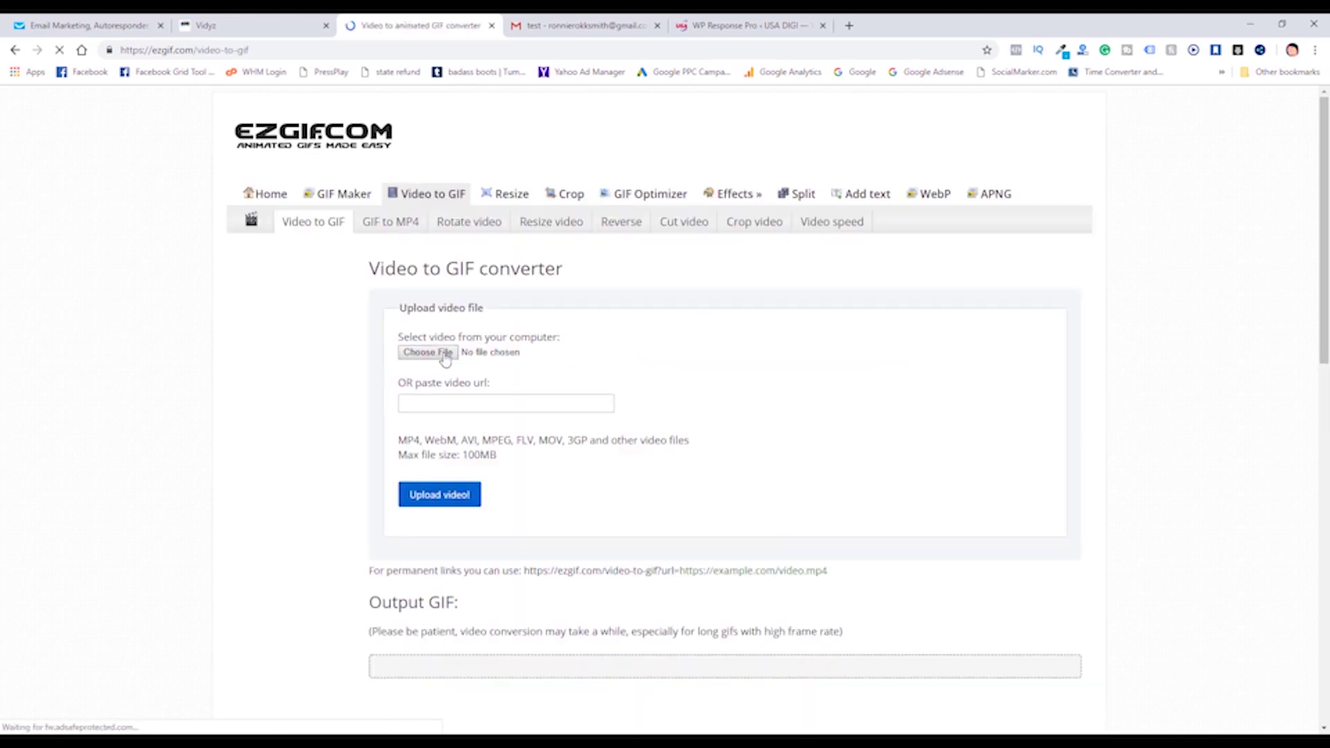
left_click(445, 353)
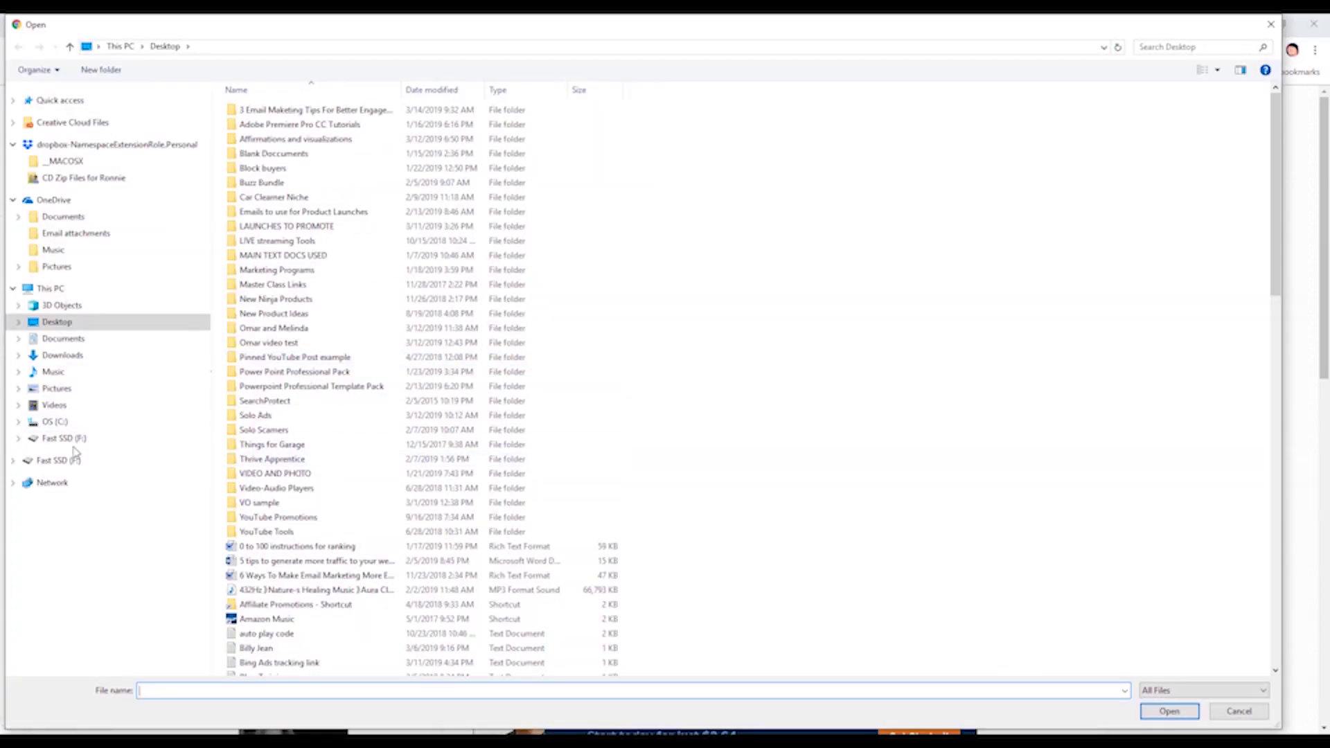
left_click(64, 438)
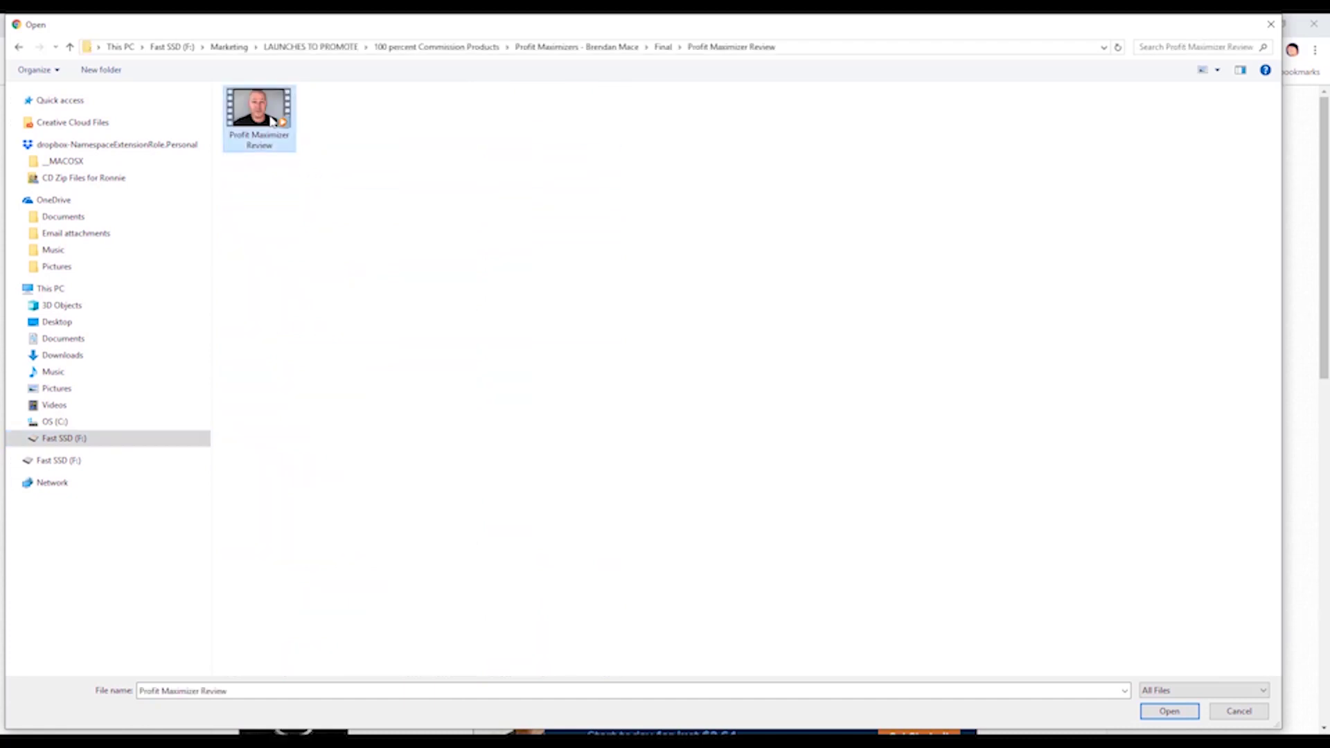
double_click(270, 118)
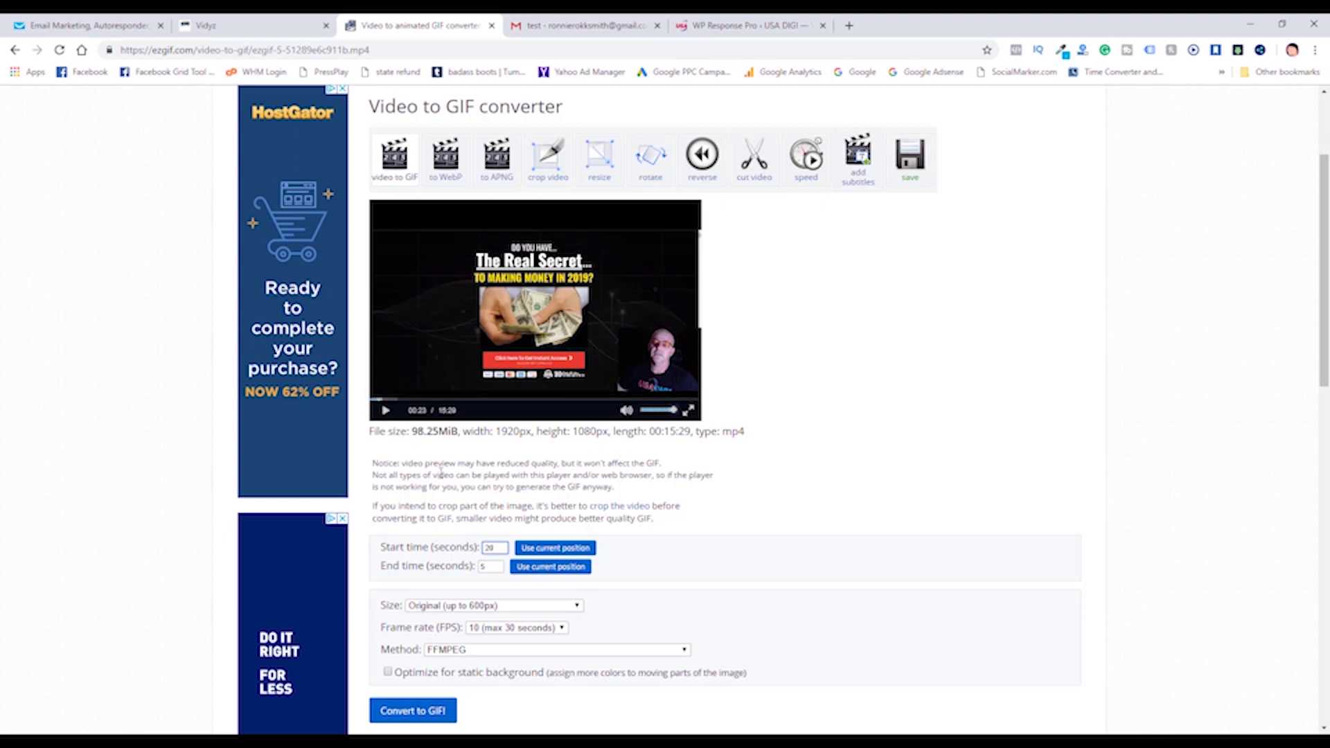
Convert the 20–30 second clip into a 400xAUTO GIF and save it to Downloads' New folder.
left_click(480, 569)
type("30")
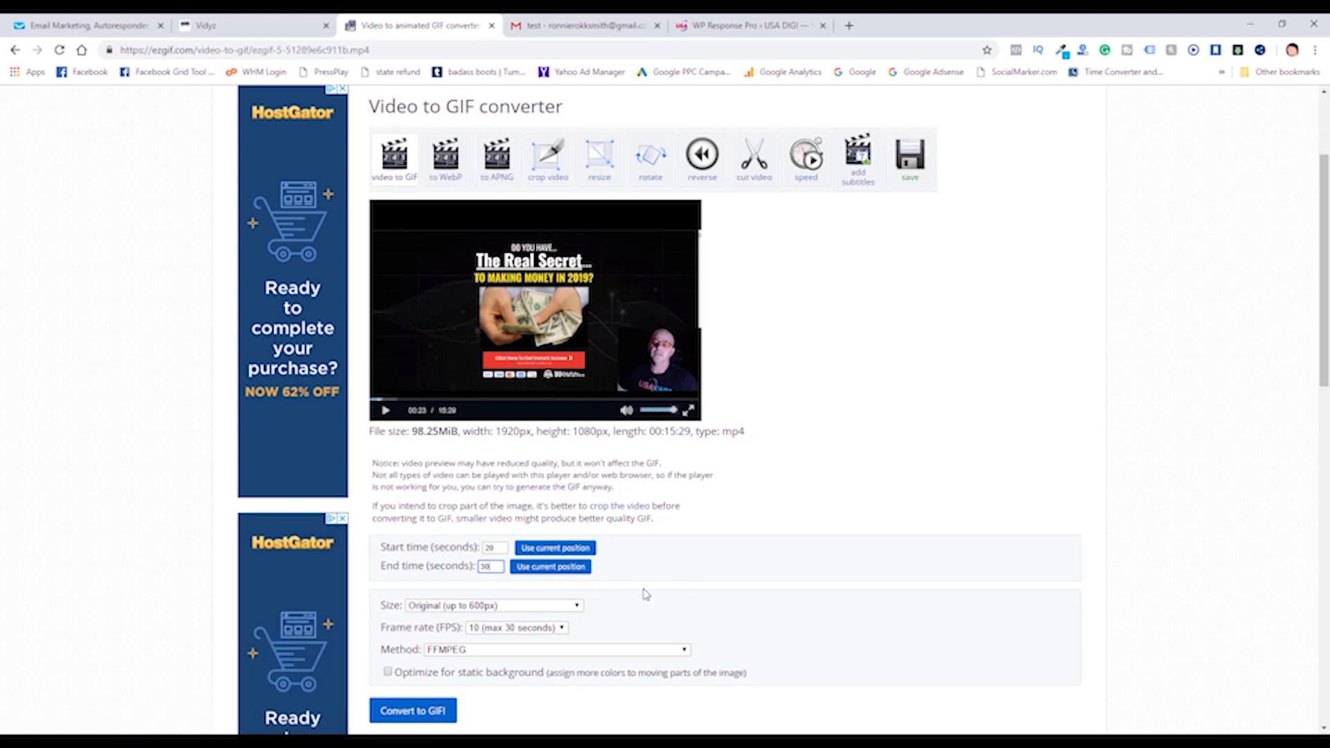
scroll(645, 593, "down", 2)
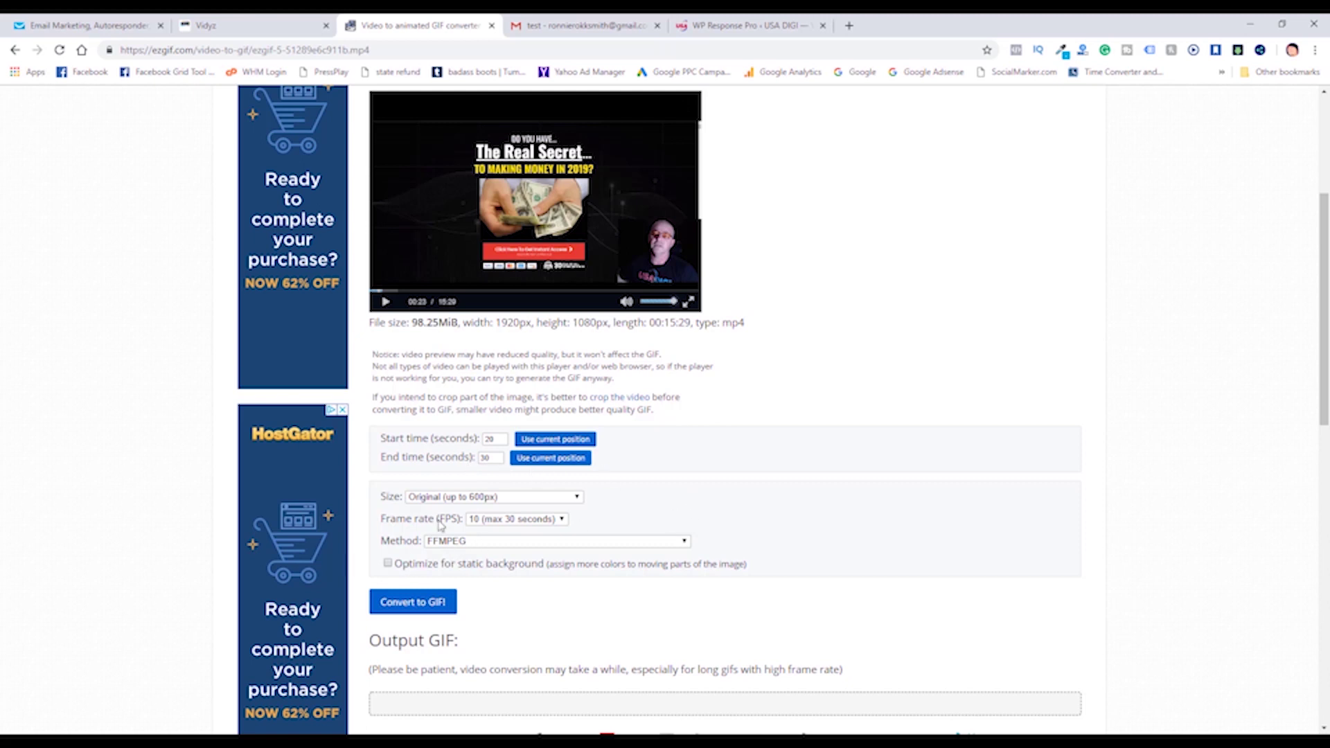
left_click(578, 498)
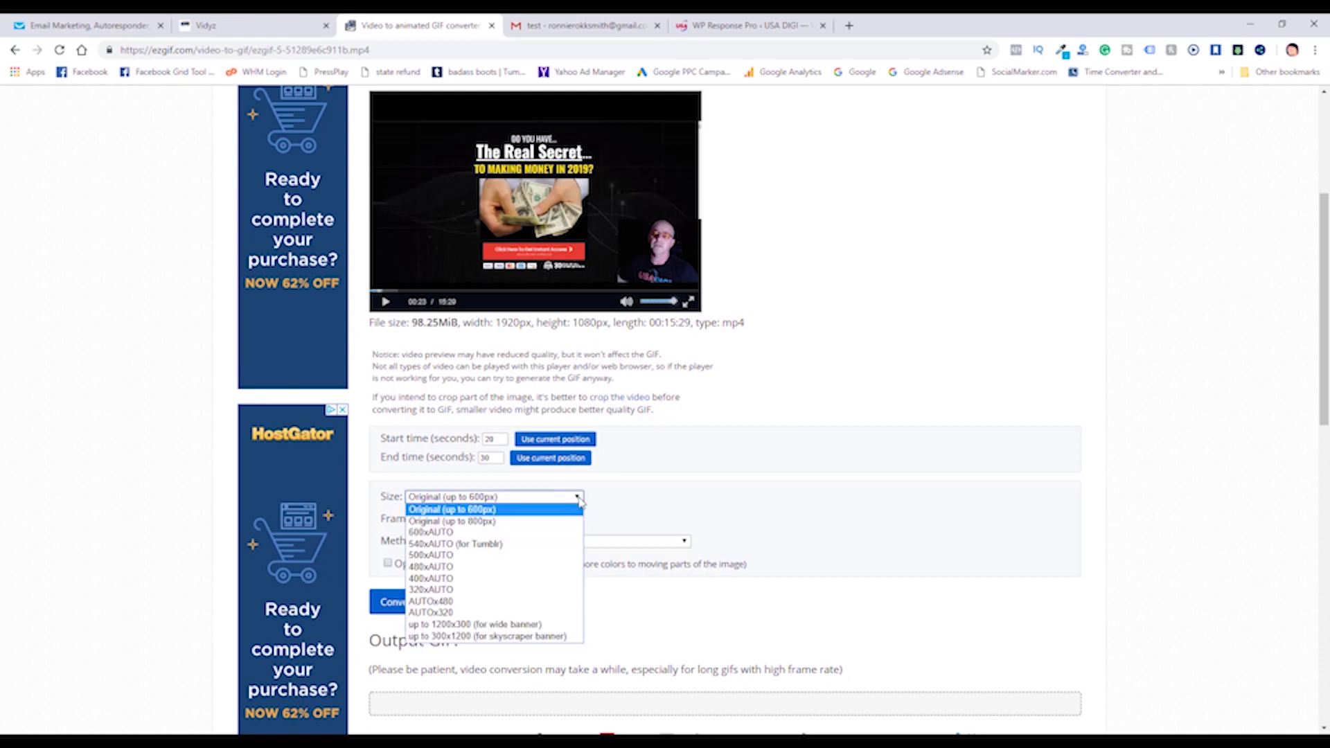
left_click(525, 579)
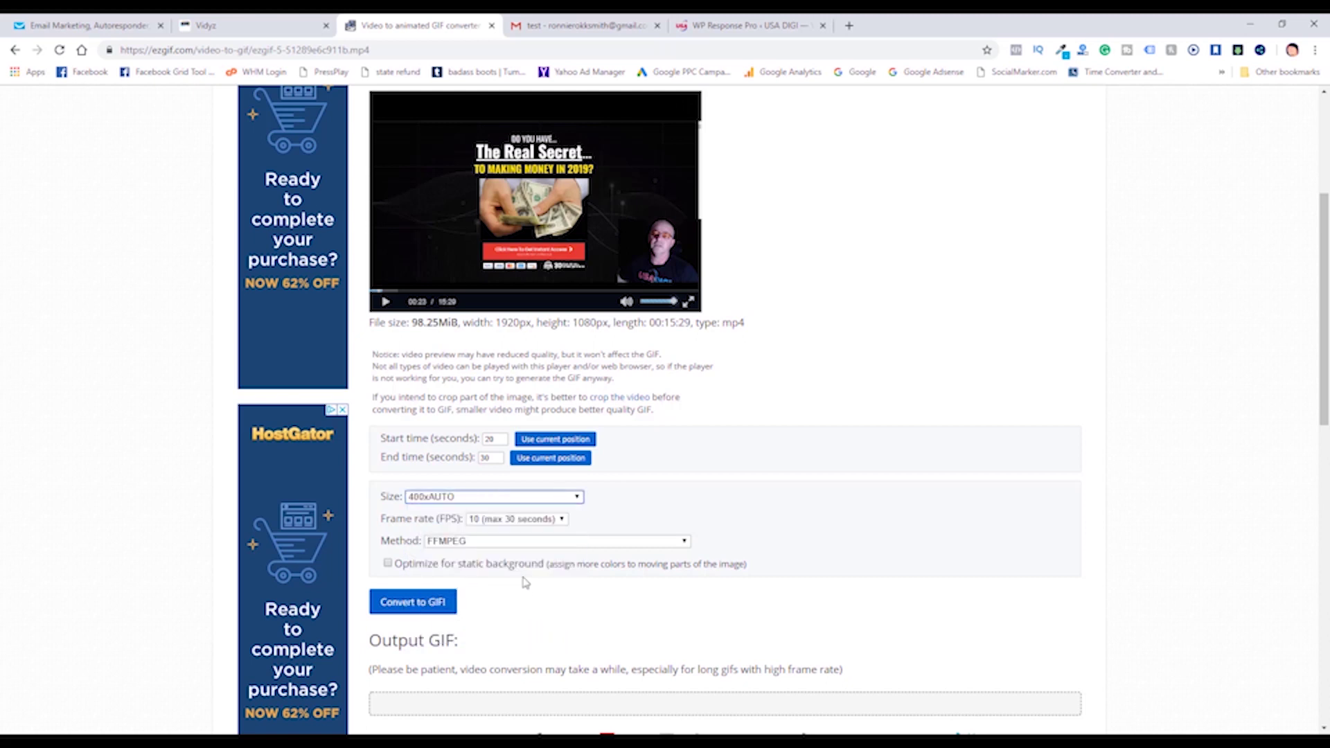
left_click(658, 501)
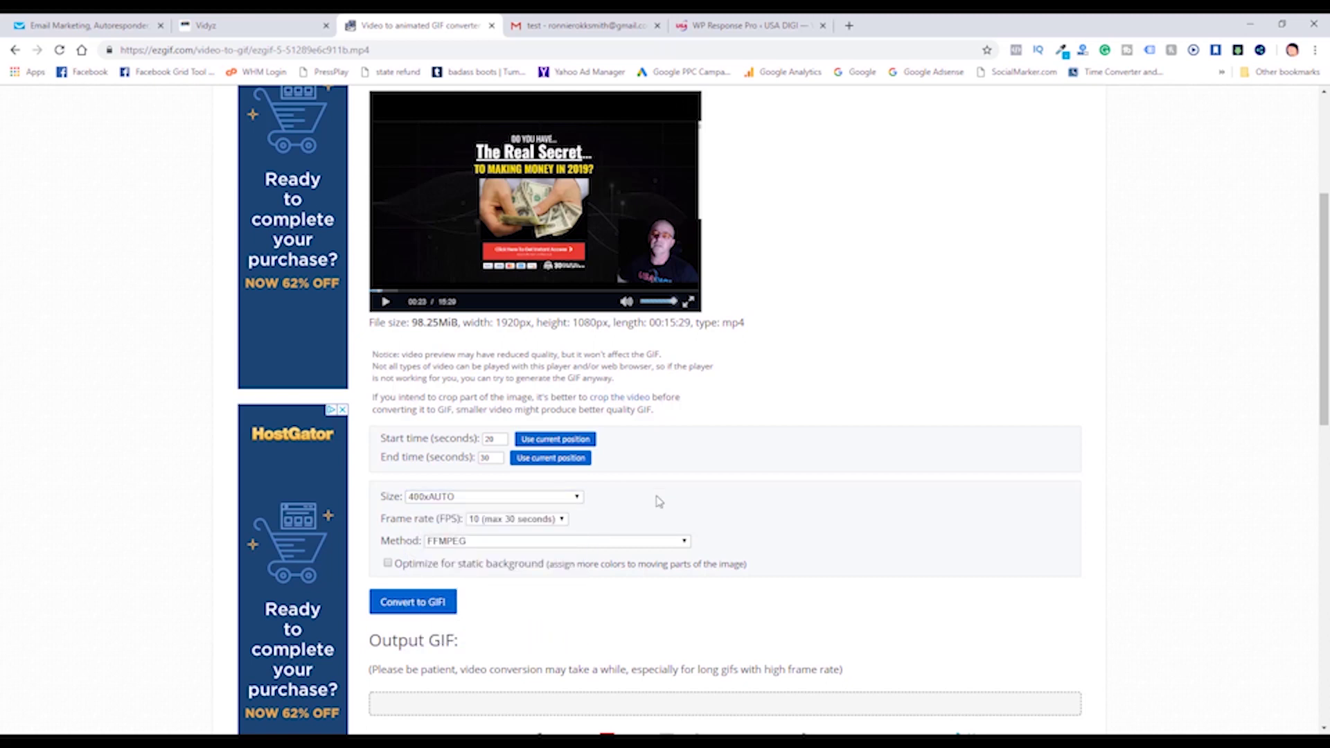
left_click(413, 607)
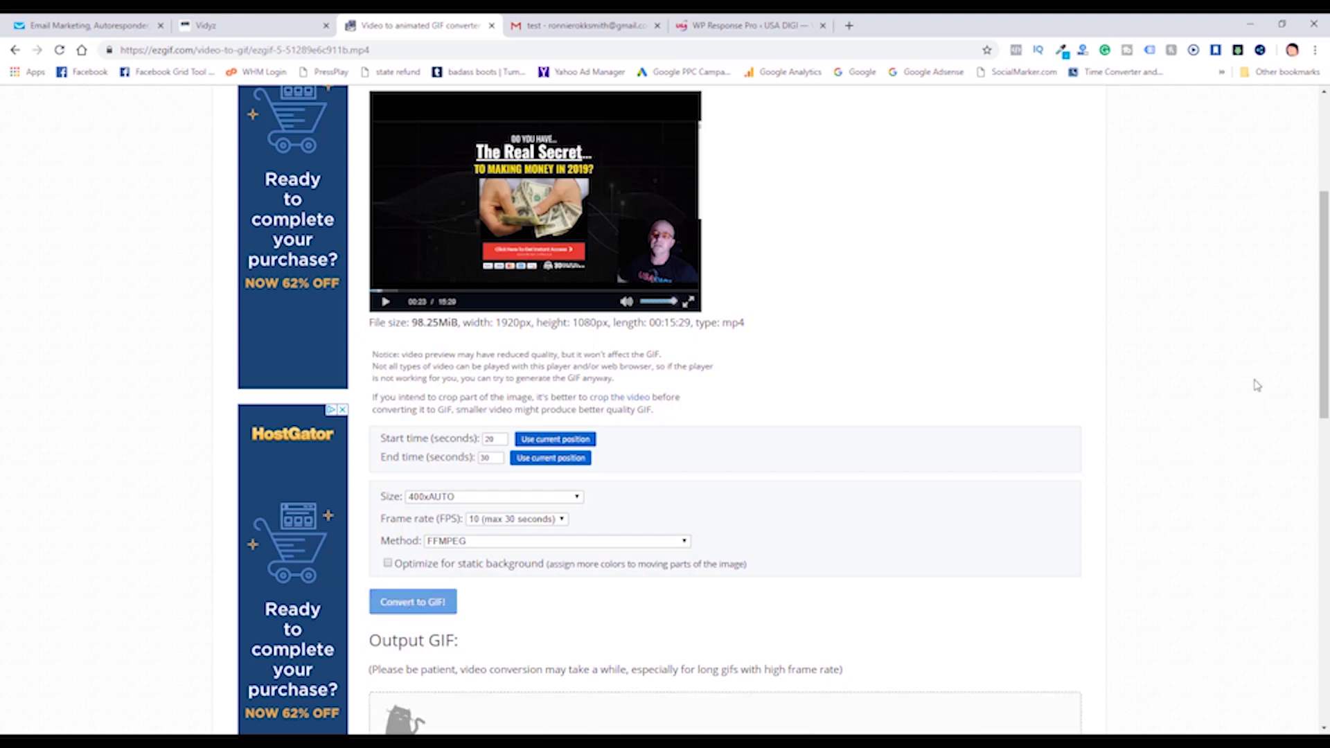
left_click_drag(1323, 315, 1324, 437)
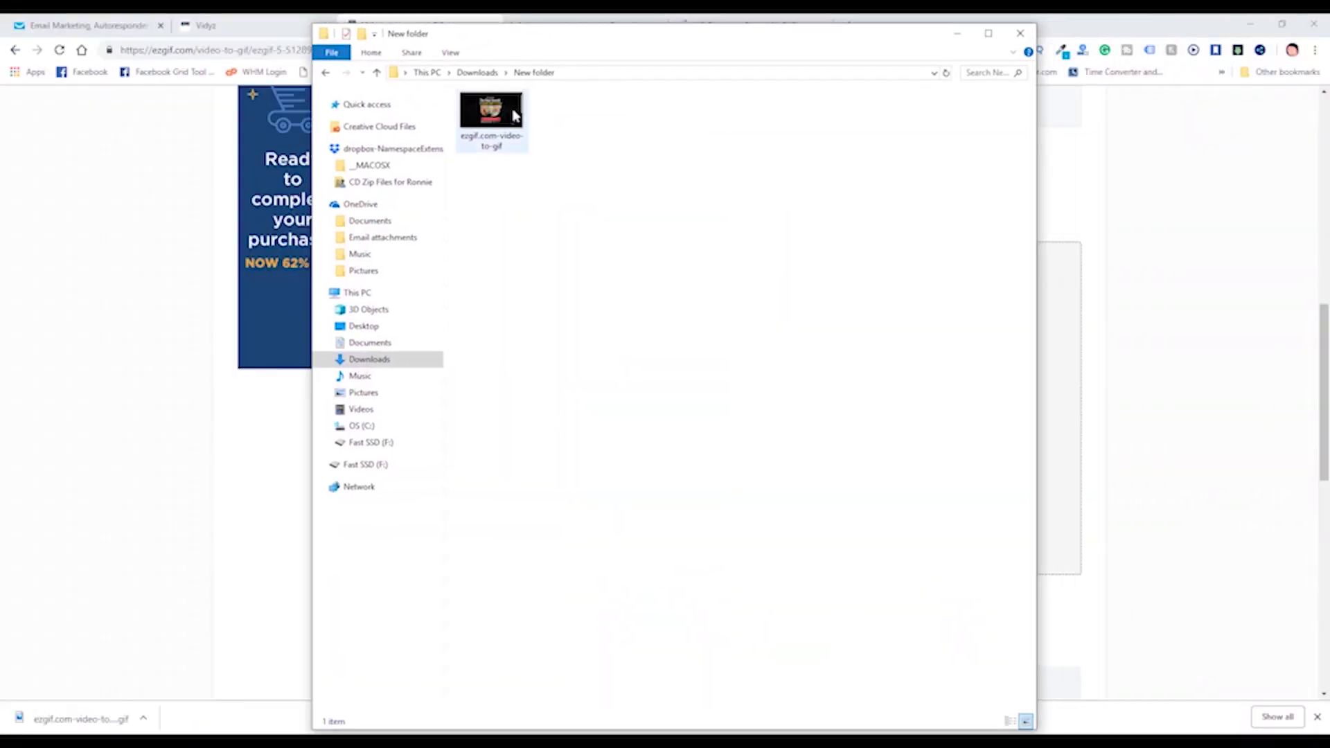
Rename the downloaded GIF to 'profit max gif' and return to the GetResponse editor.
right_click(517, 132)
left_click(547, 632)
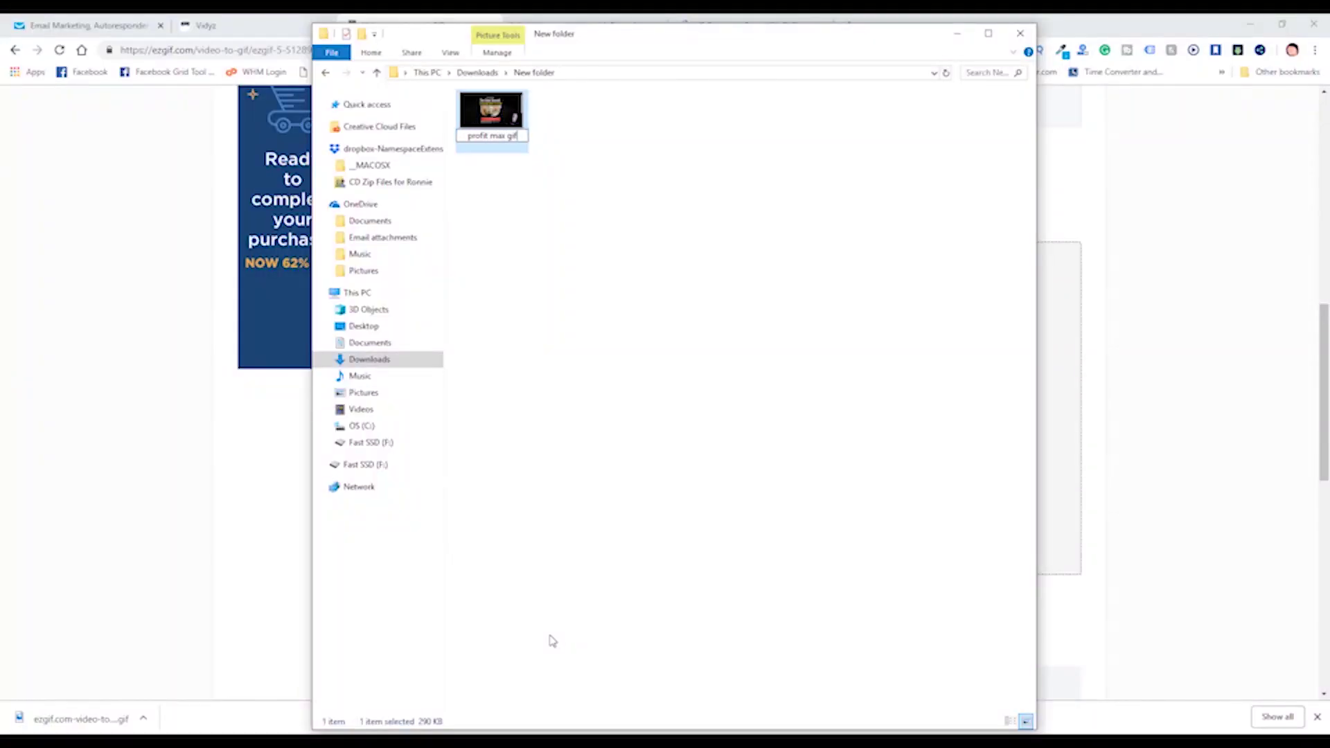
left_click(678, 616)
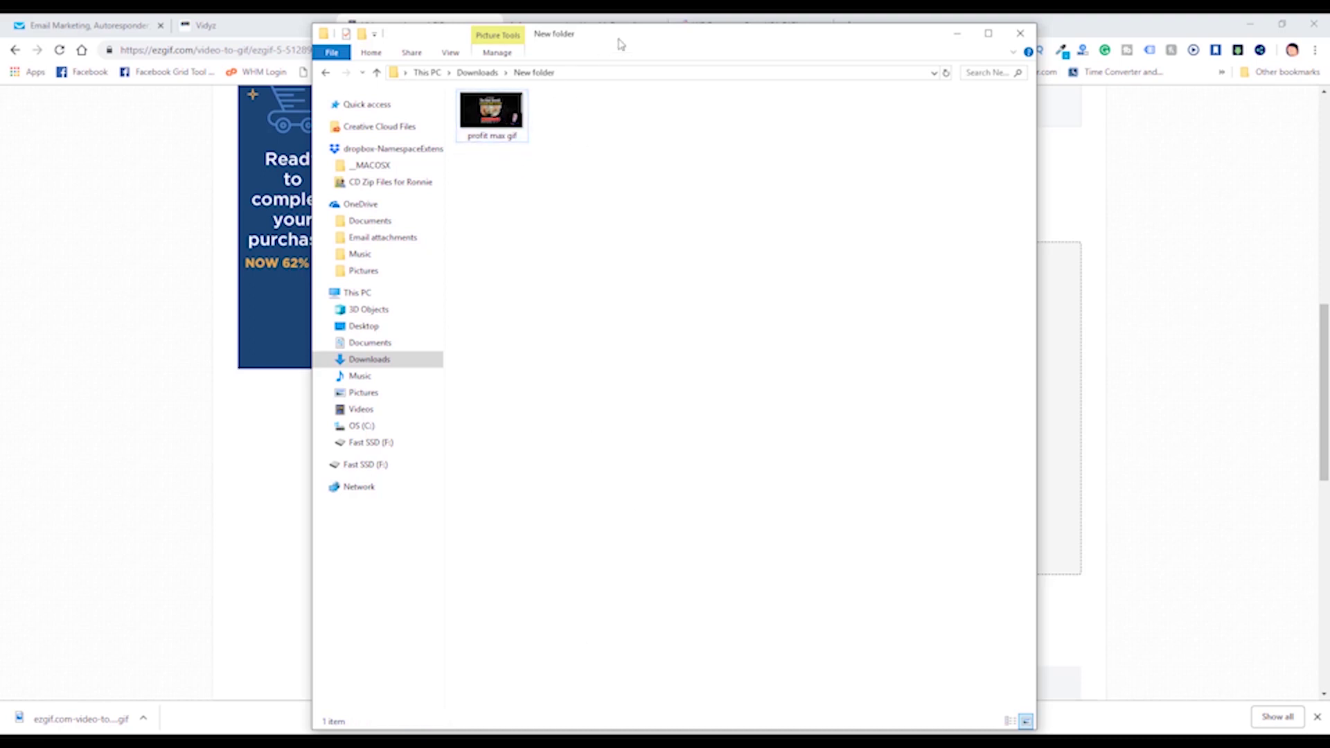
key("alt+Tab")
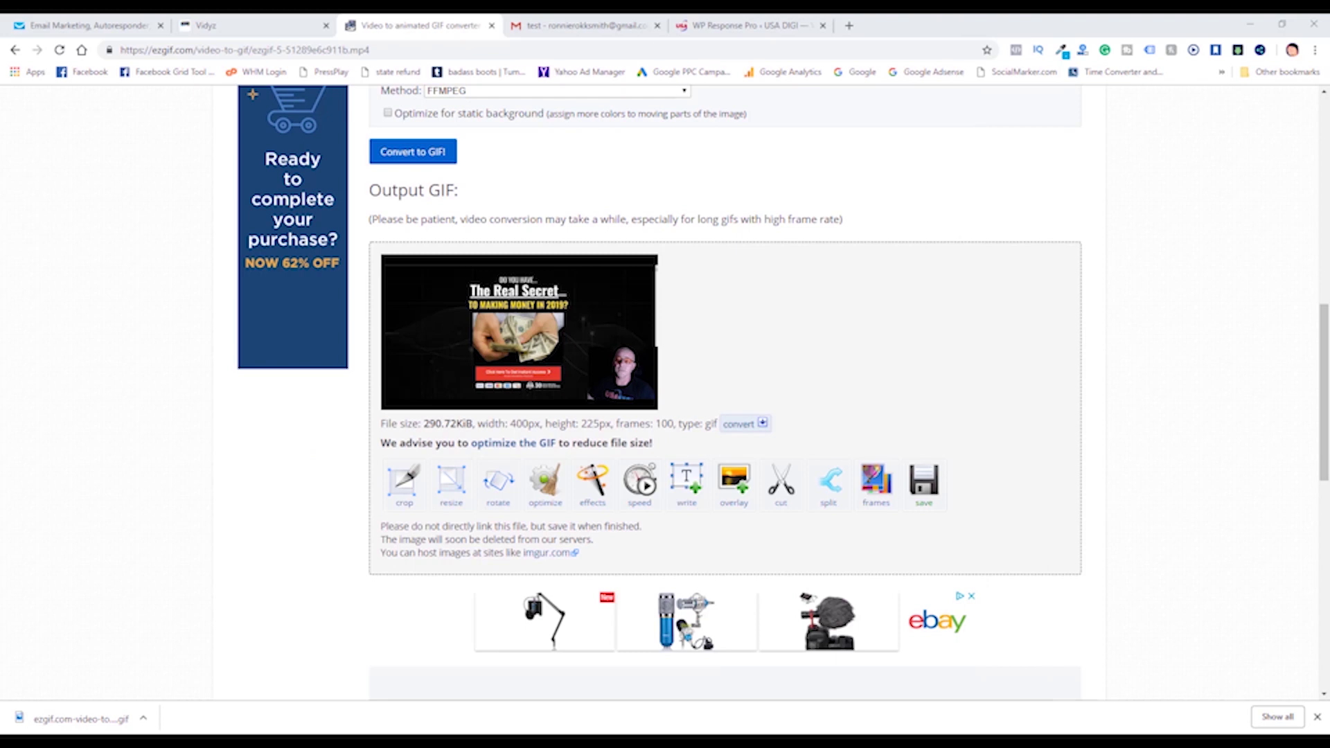
left_click(115, 26)
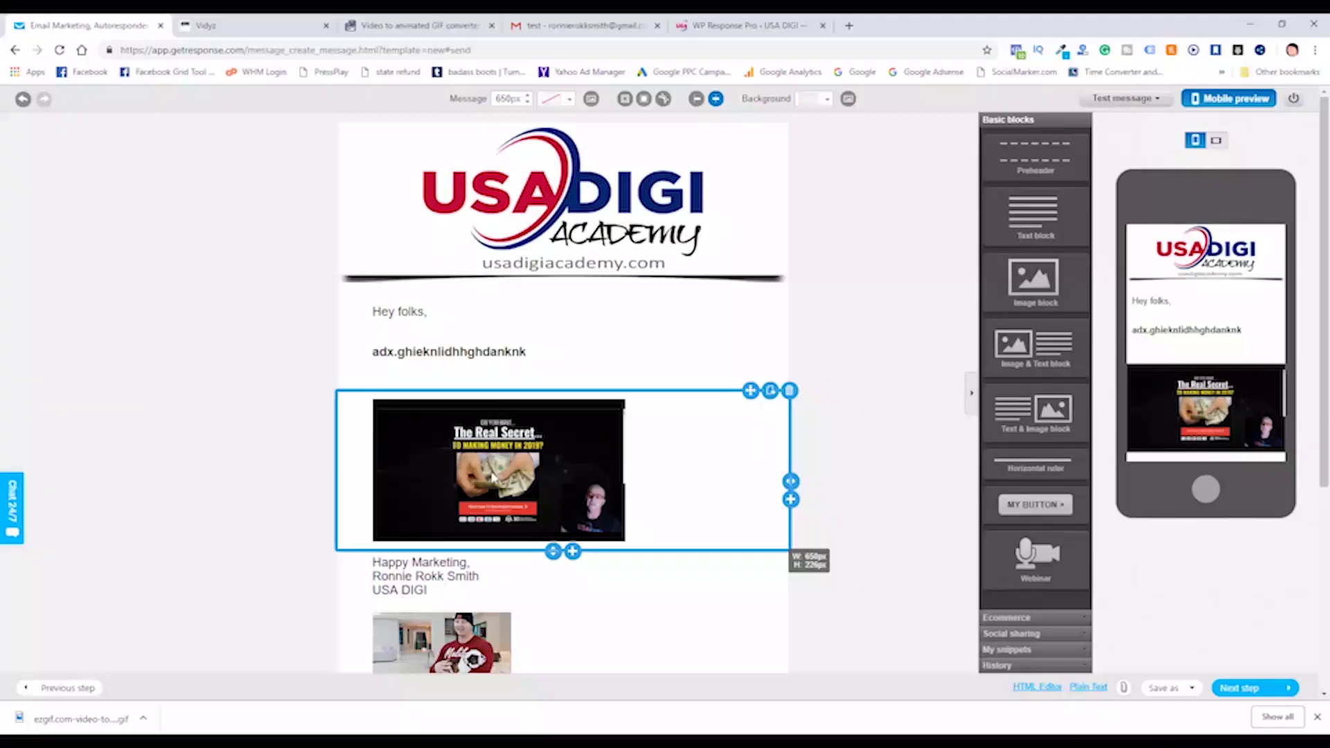
Replace the email's video thumbnail with 'profit max gif' uploaded from Downloads > New folder.
left_click(494, 478)
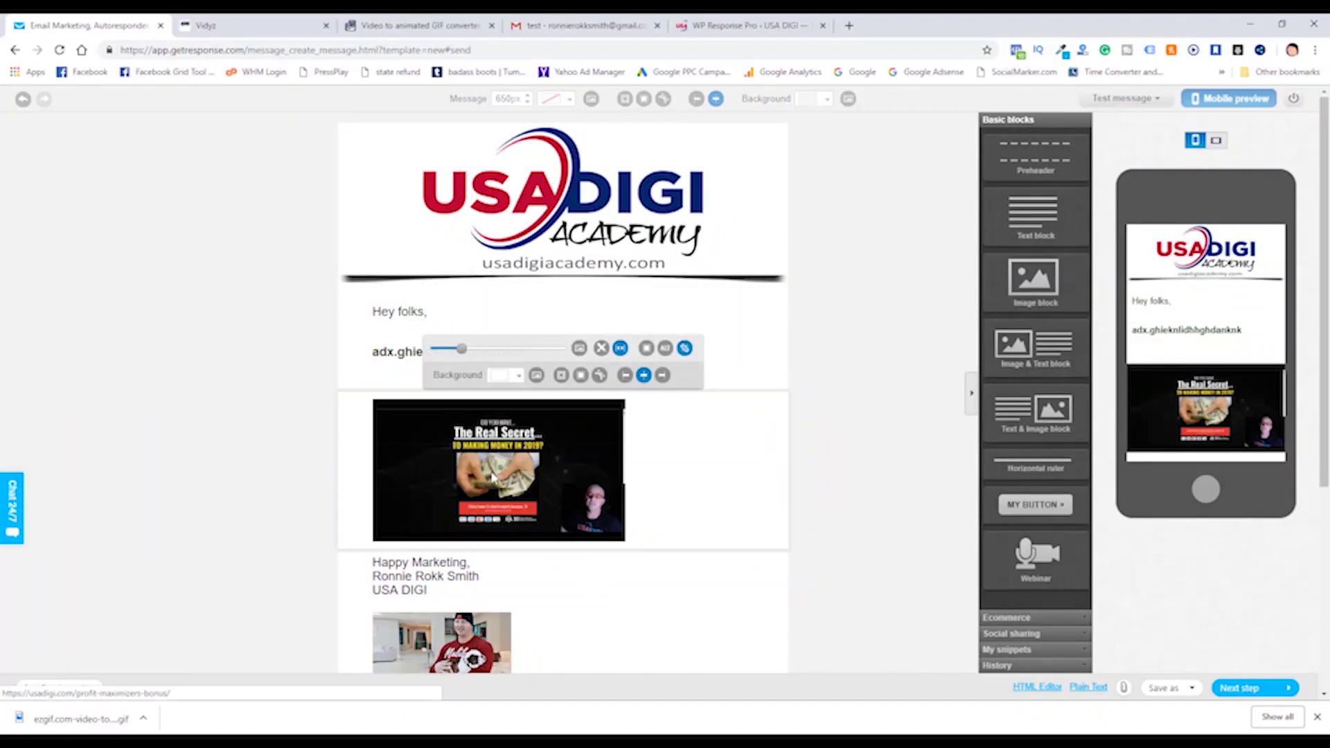
left_click(579, 348)
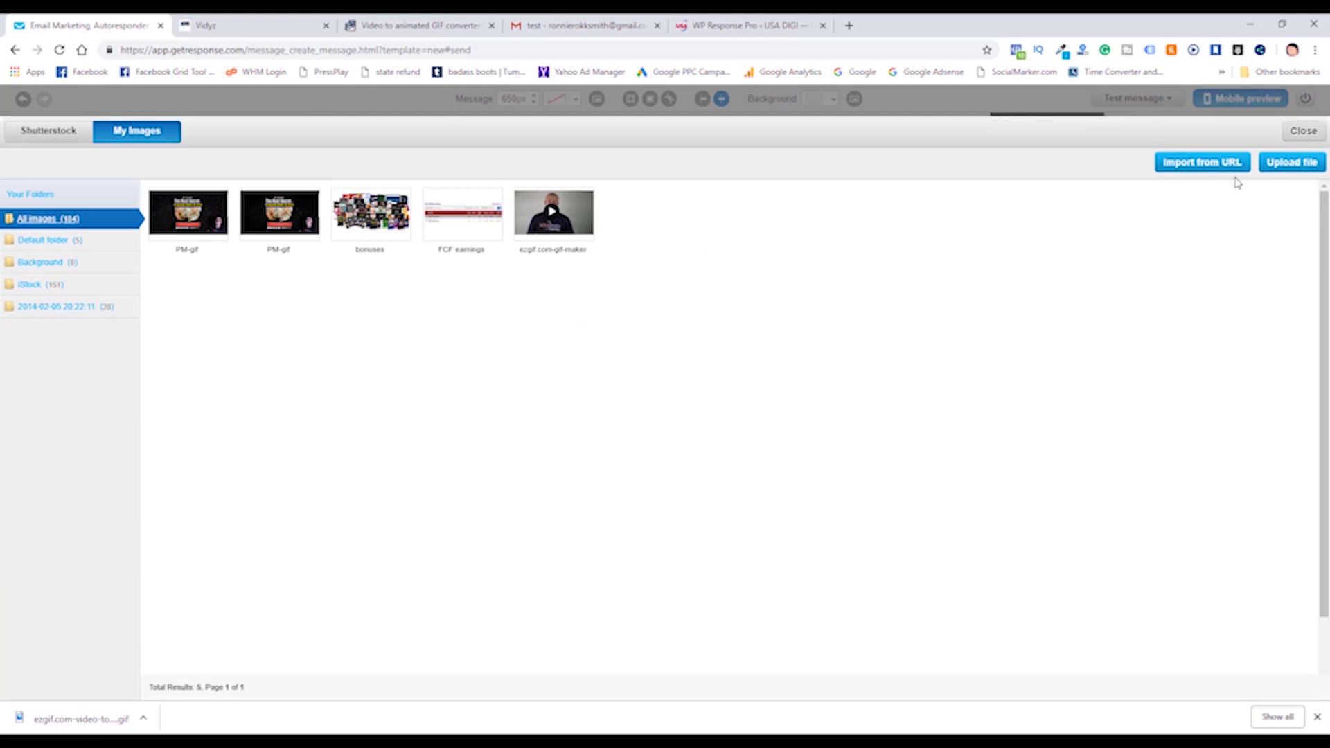
left_click(1289, 165)
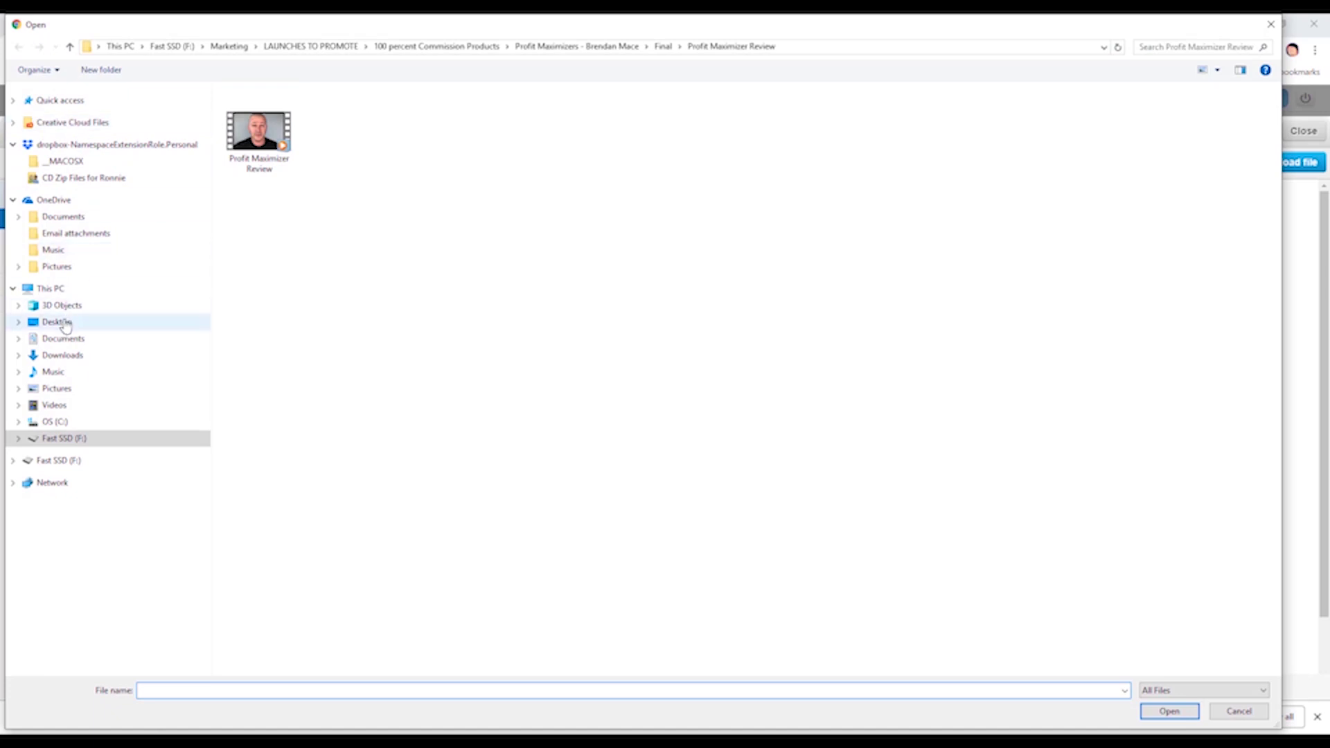
left_click(62, 355)
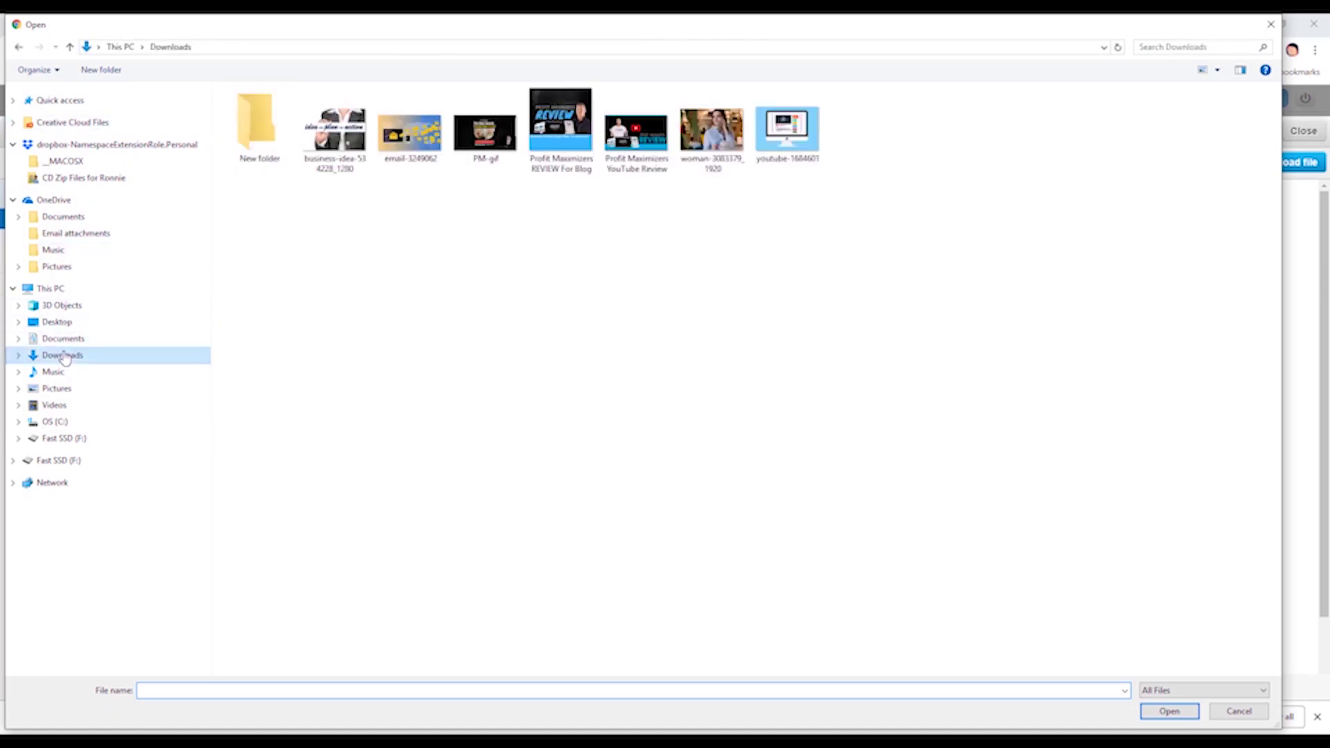
double_click(262, 146)
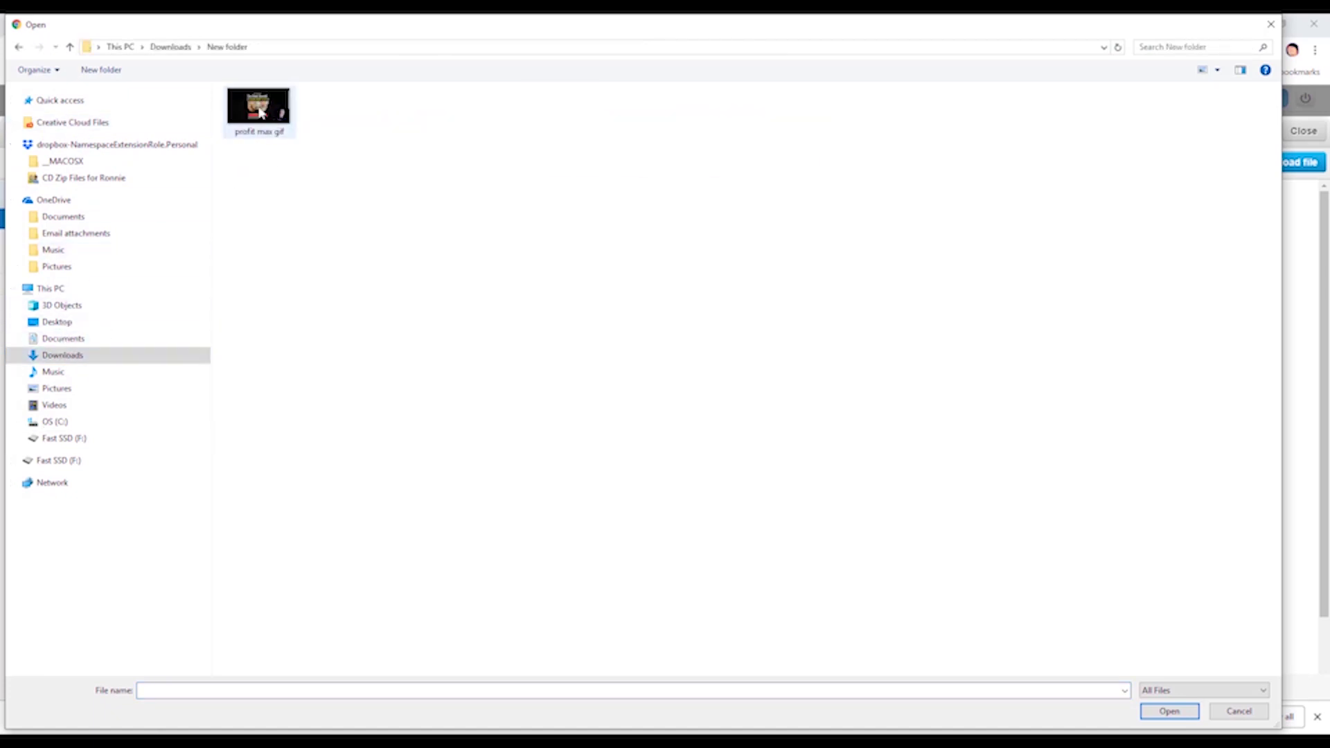
double_click(259, 113)
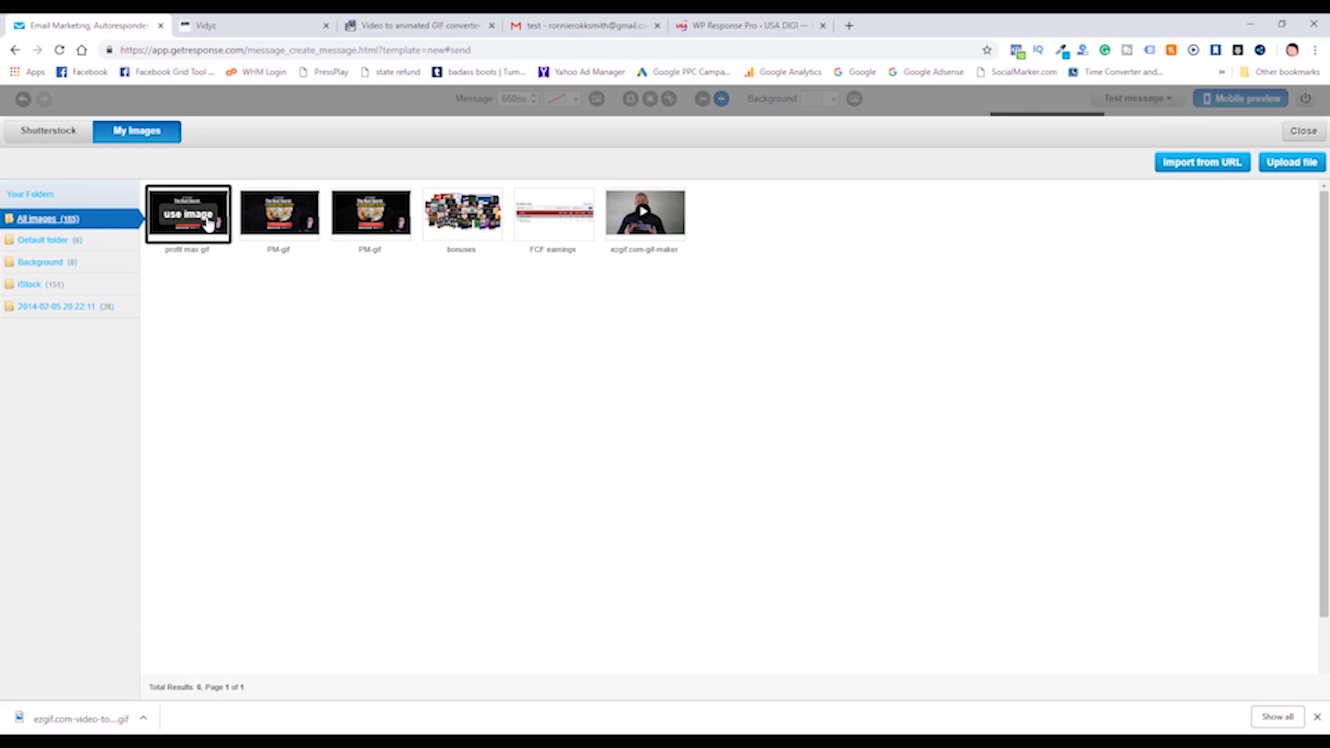
left_click(197, 215)
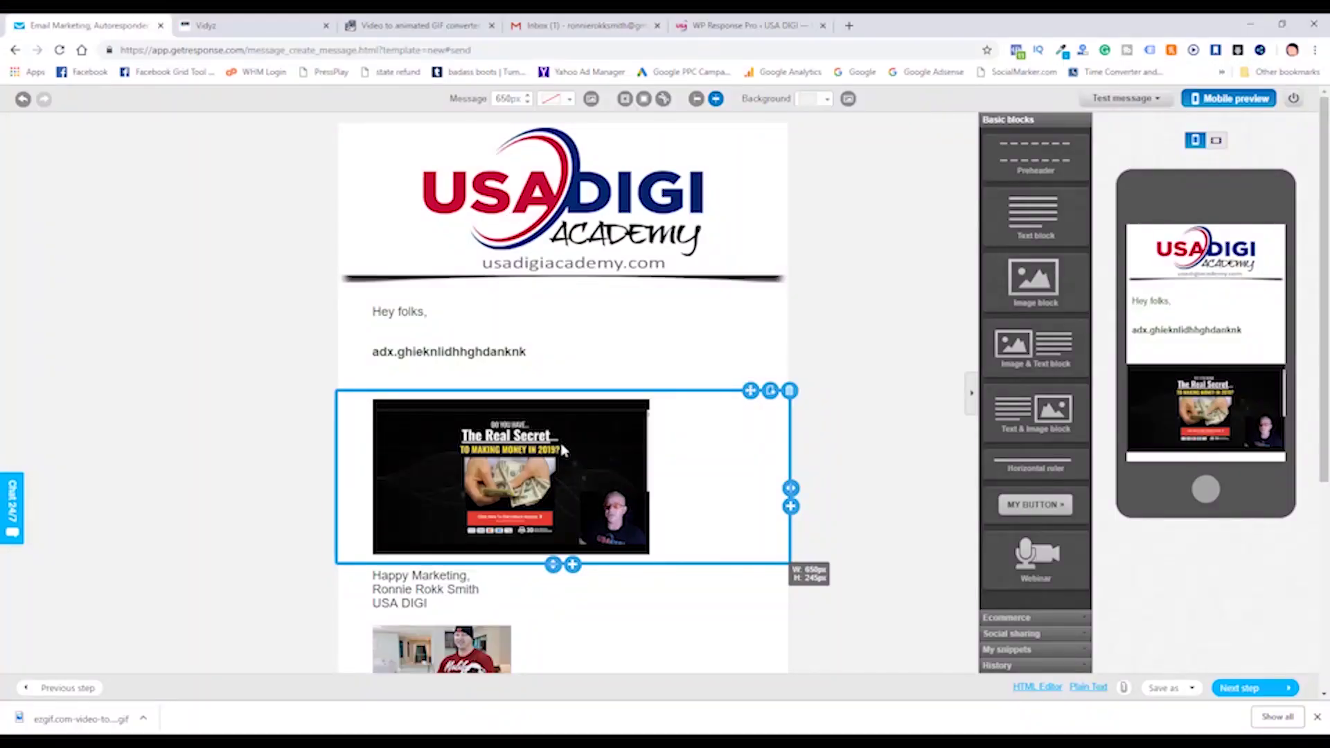
Send a test message of the updated newsletter and dismiss the Email sent confirmation.
left_click(485, 352)
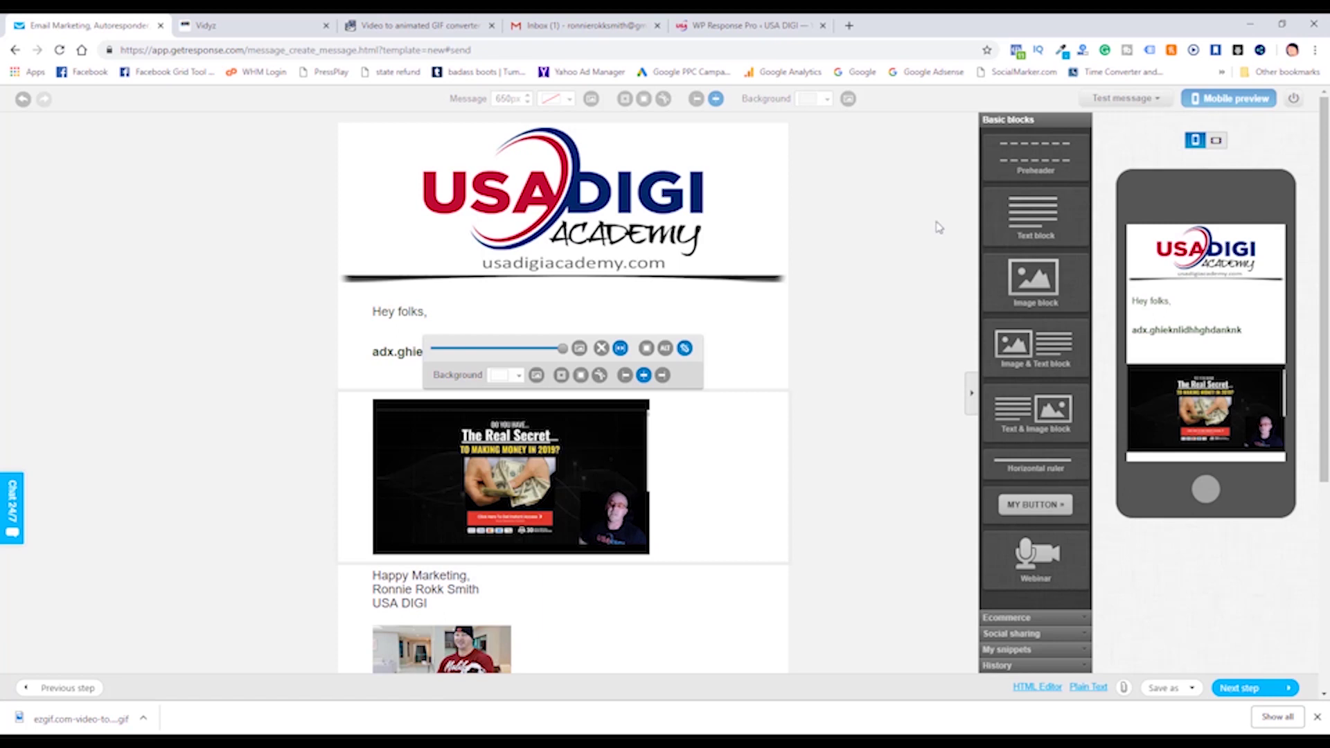
left_click(1305, 606)
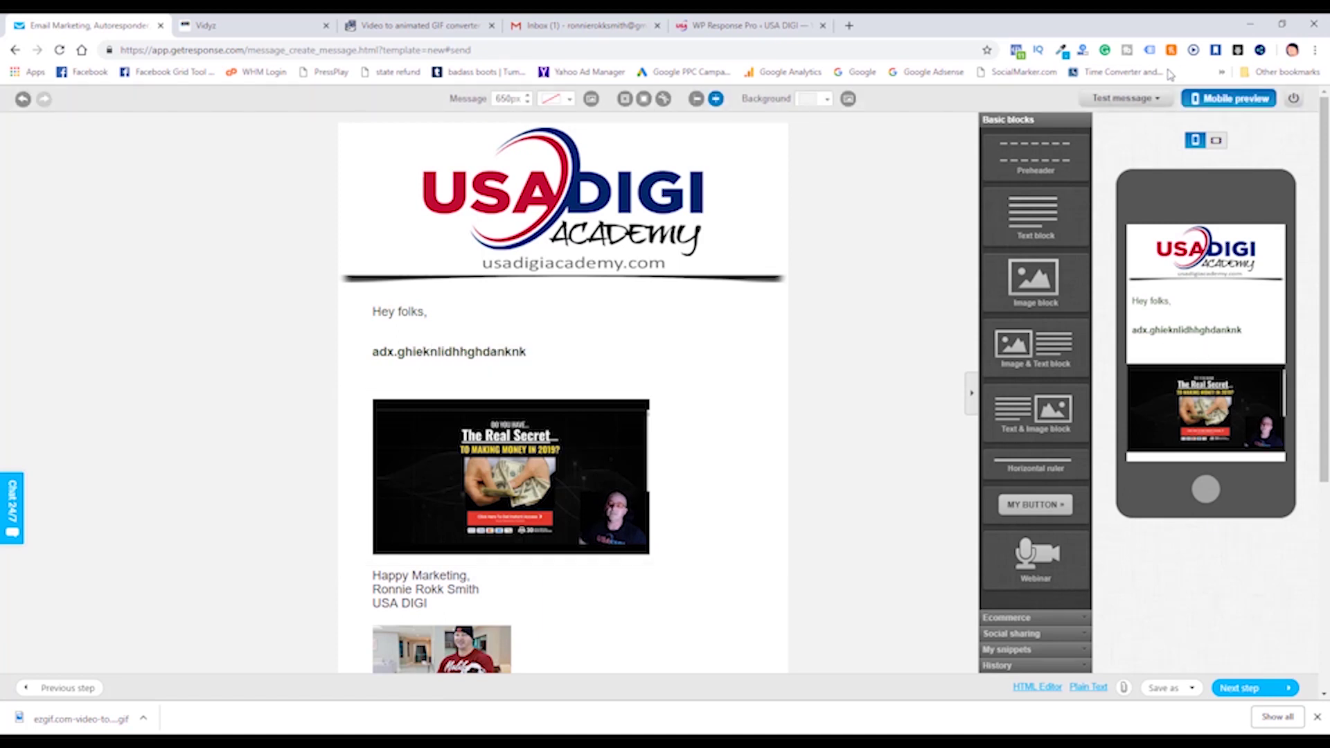
left_click(1125, 99)
left_click(1121, 122)
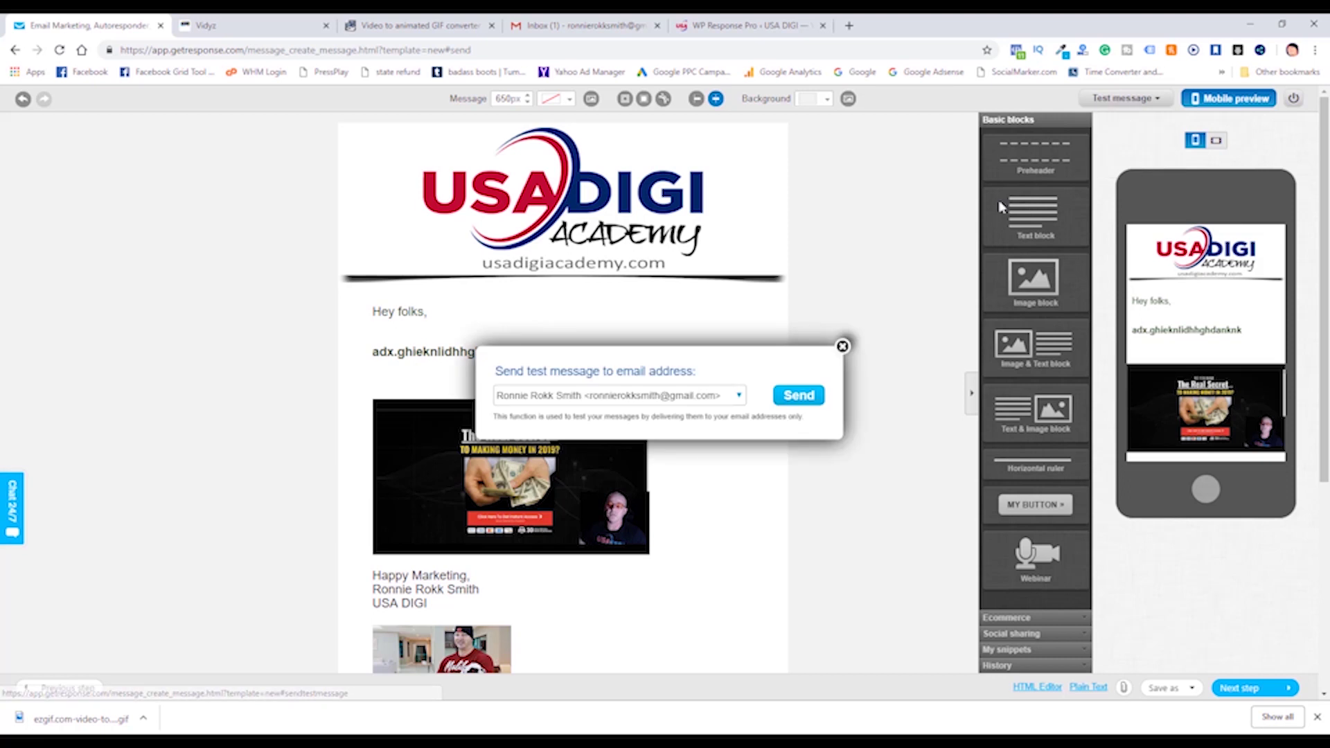
left_click(799, 395)
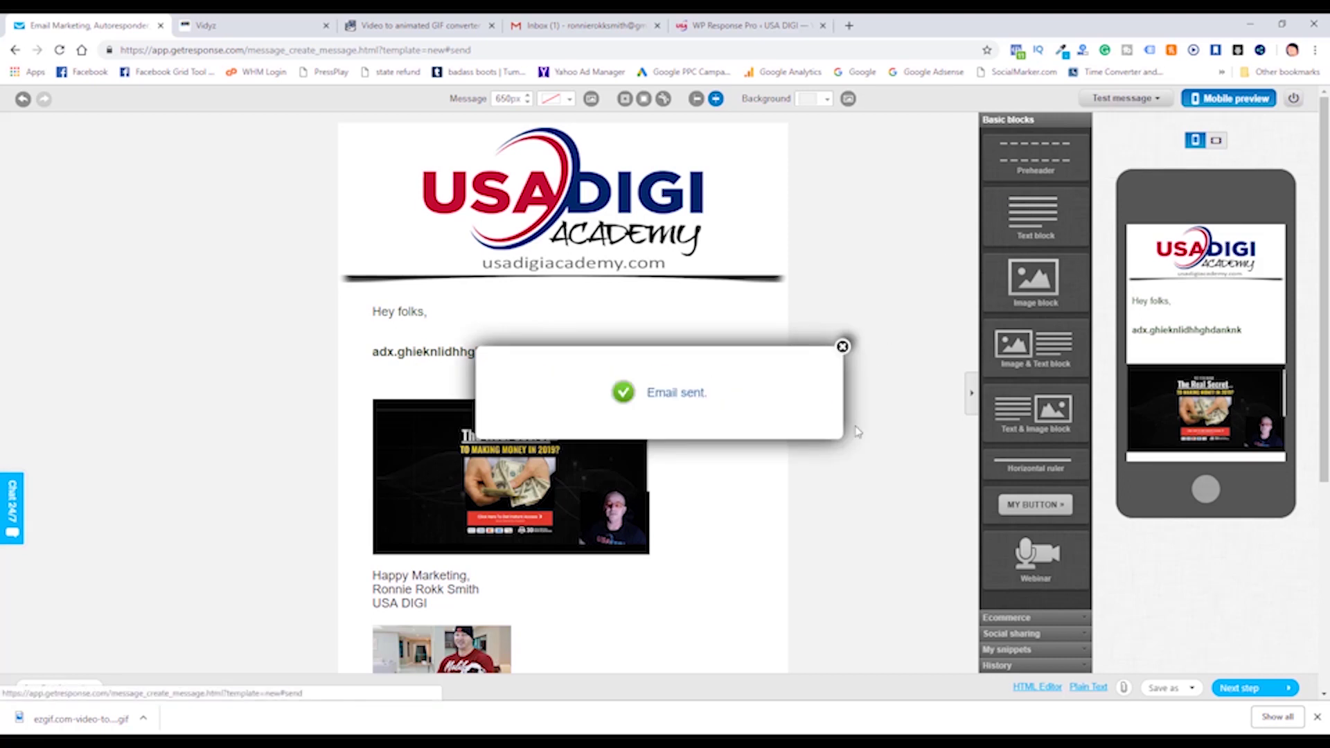
left_click(843, 346)
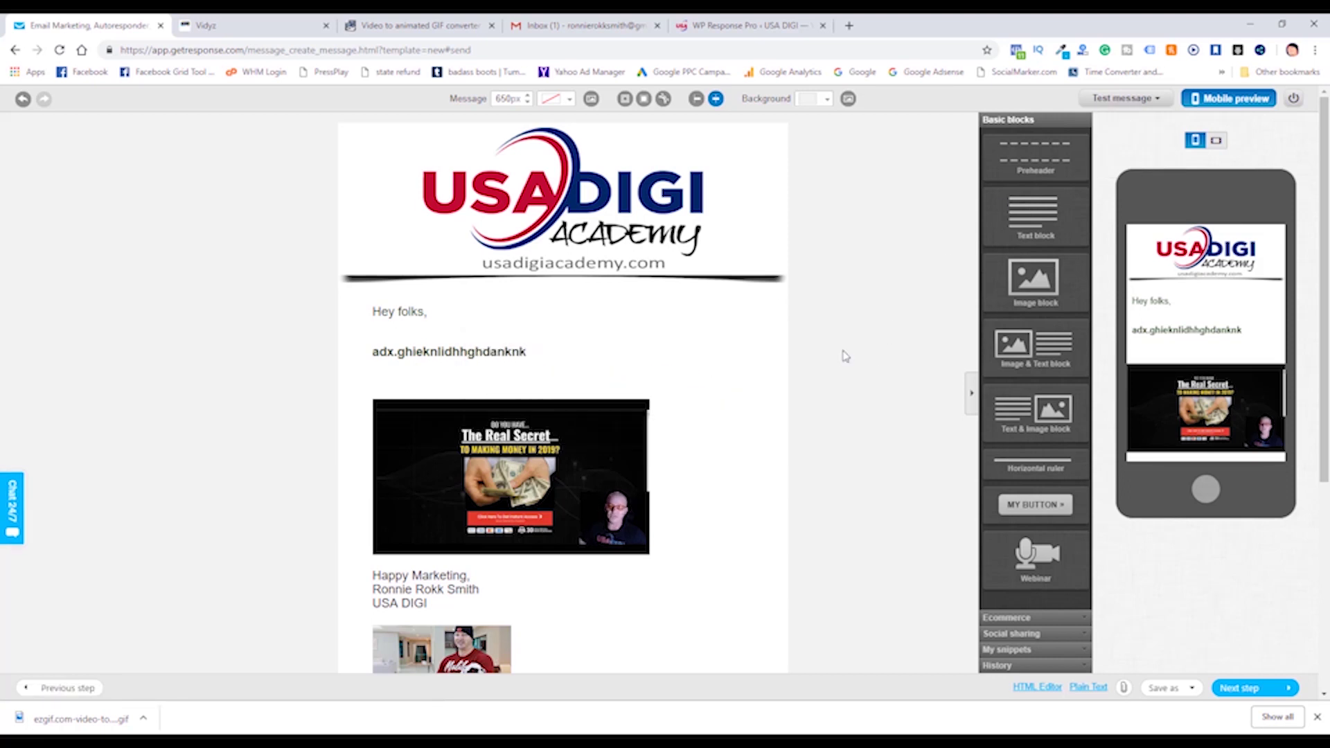
left_click(572, 27)
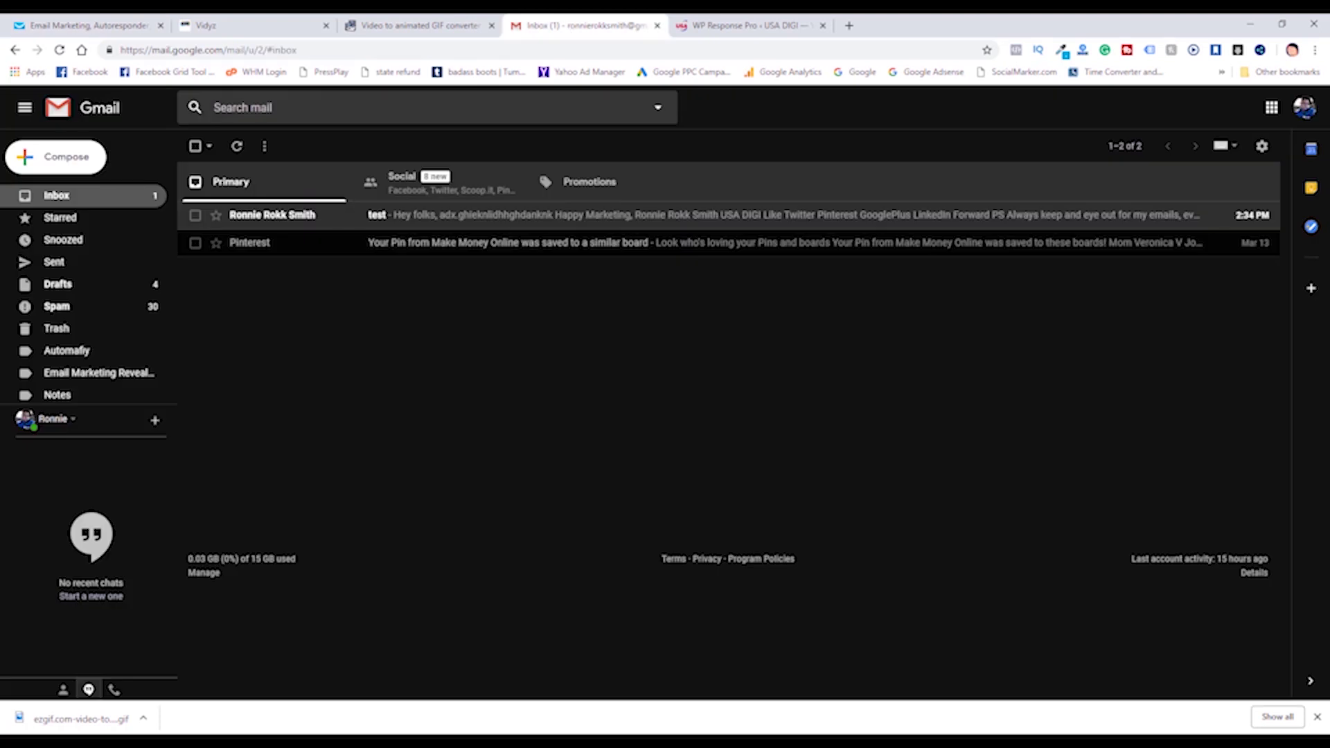
Open the newly received 'test' email in Gmail and scroll down to the GIF.
left_click(435, 217)
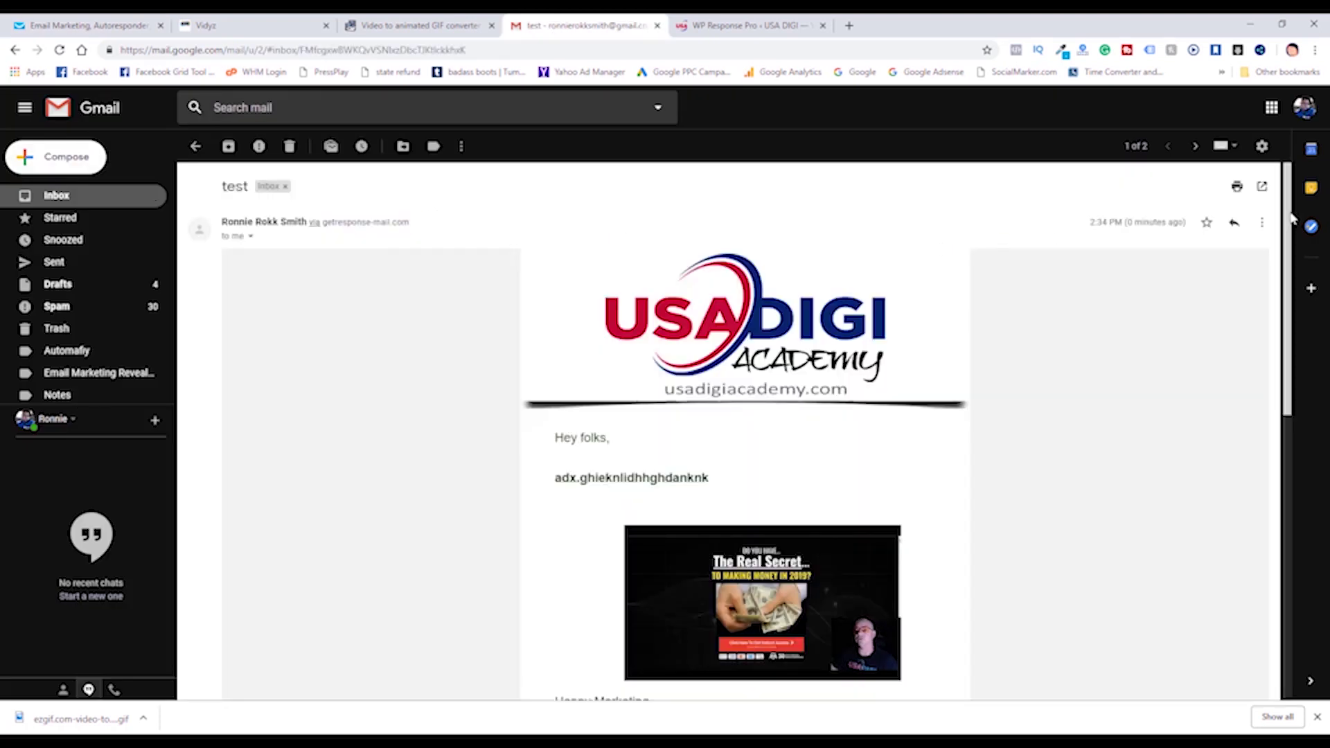
scroll(1288, 291, "down", 3)
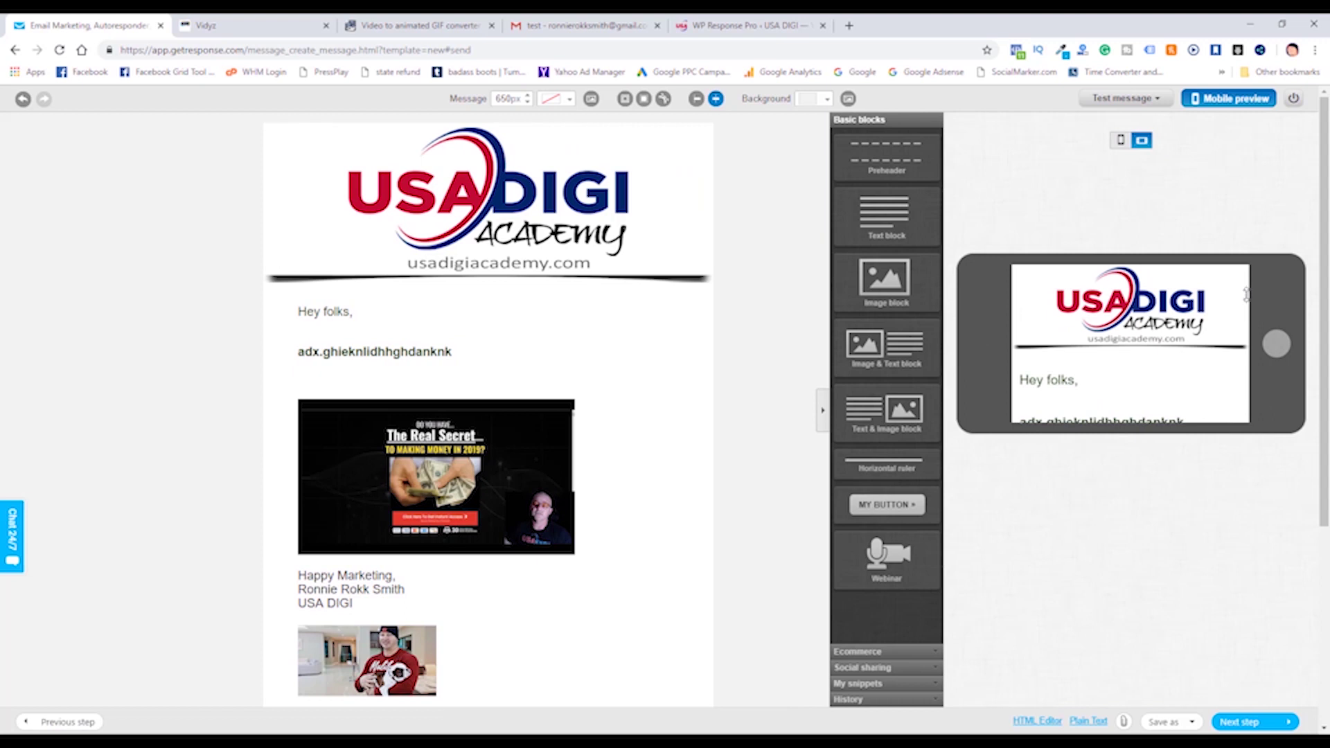
Scroll through the landscape phone preview, then switch the preview back to portrait.
scroll(1234, 336, "down", 1)
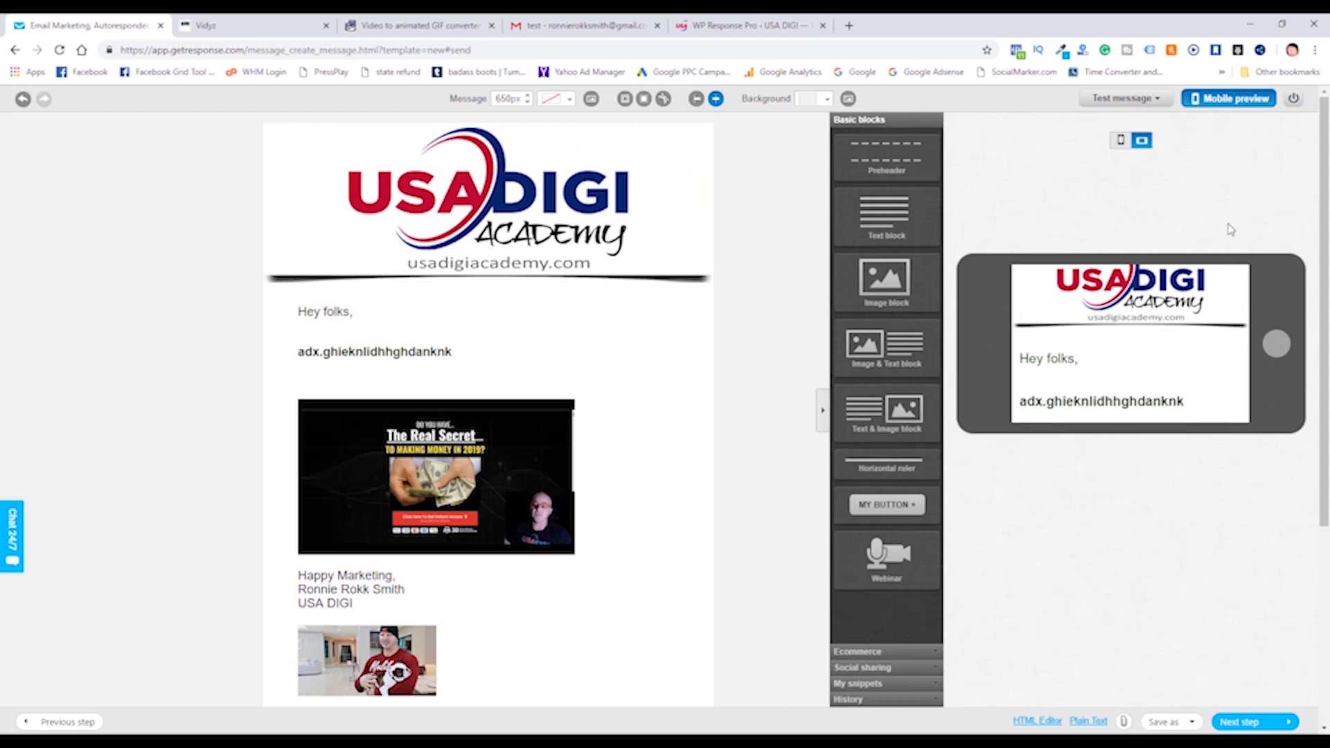
scroll(1237, 352, "down", 3)
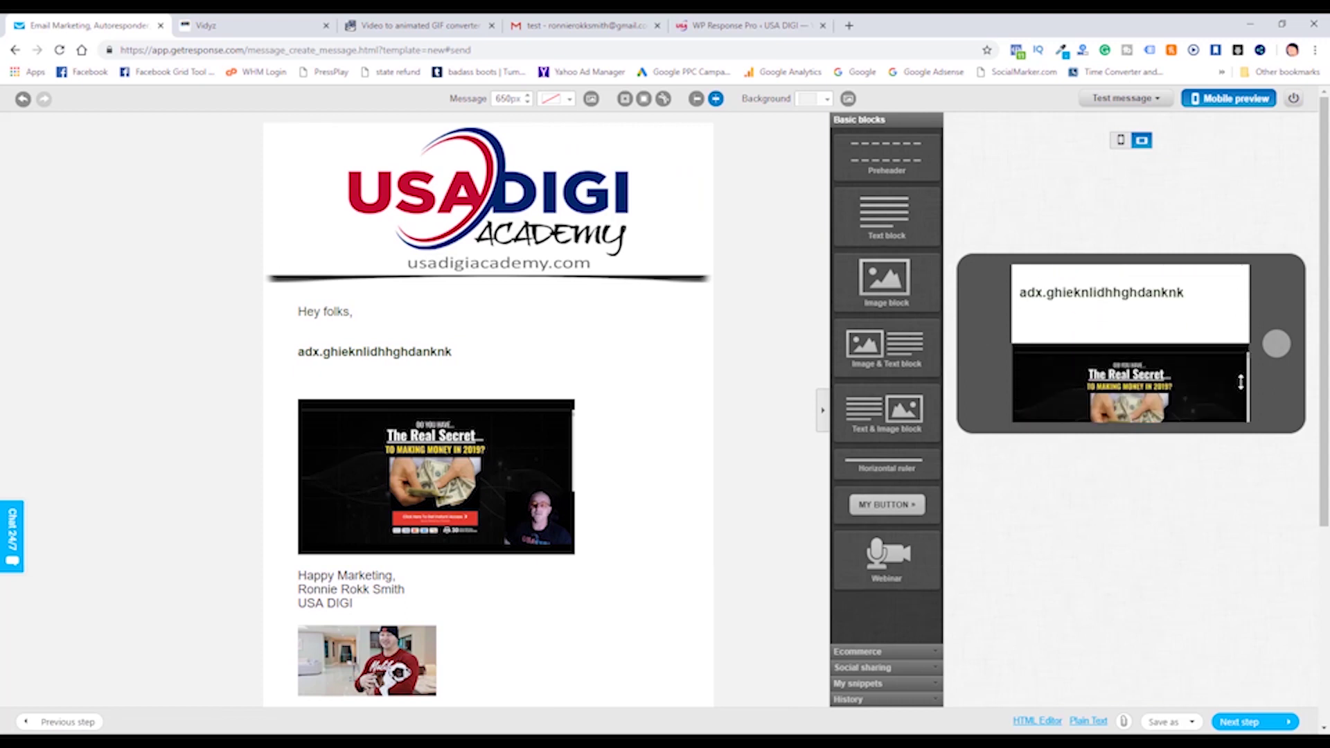
scroll(1241, 383, "down", 6)
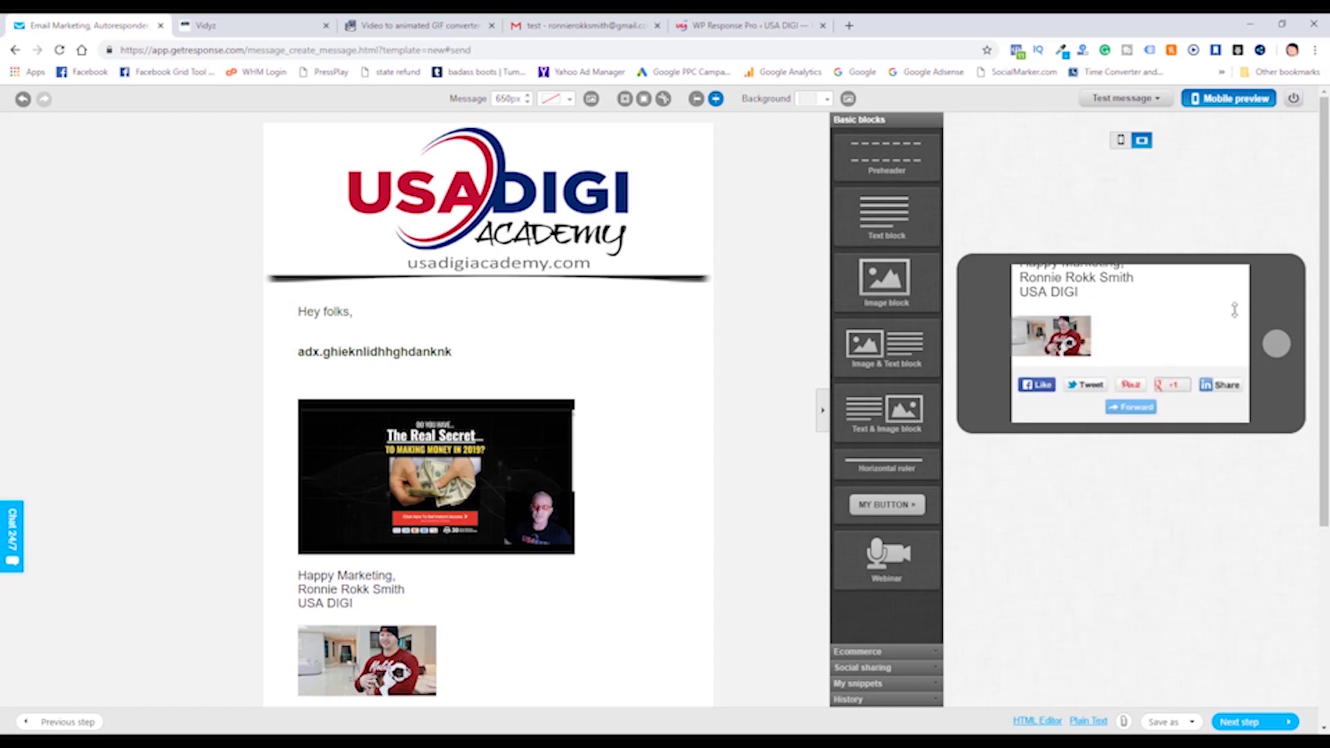
scroll(1234, 310, "up", 3)
scroll(1233, 277, "down", 3)
scroll(1242, 333, "up", 3)
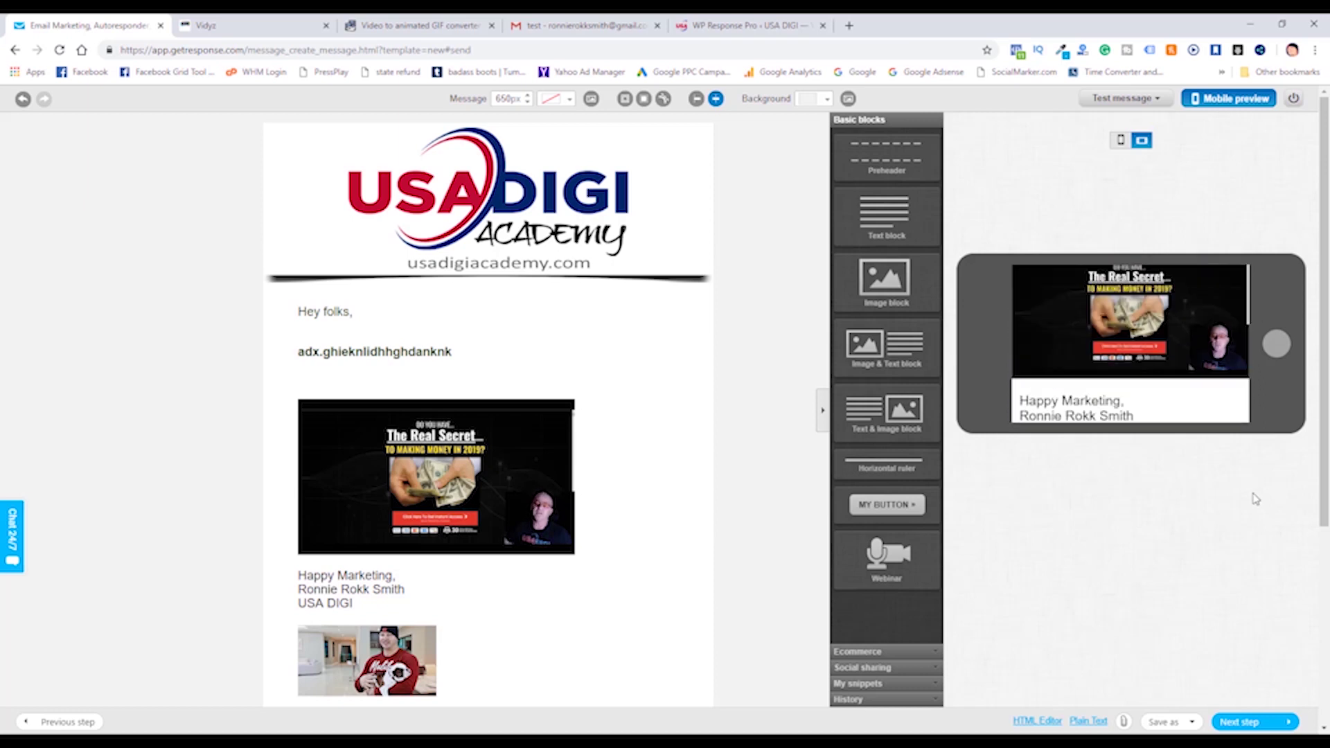
left_click(1120, 141)
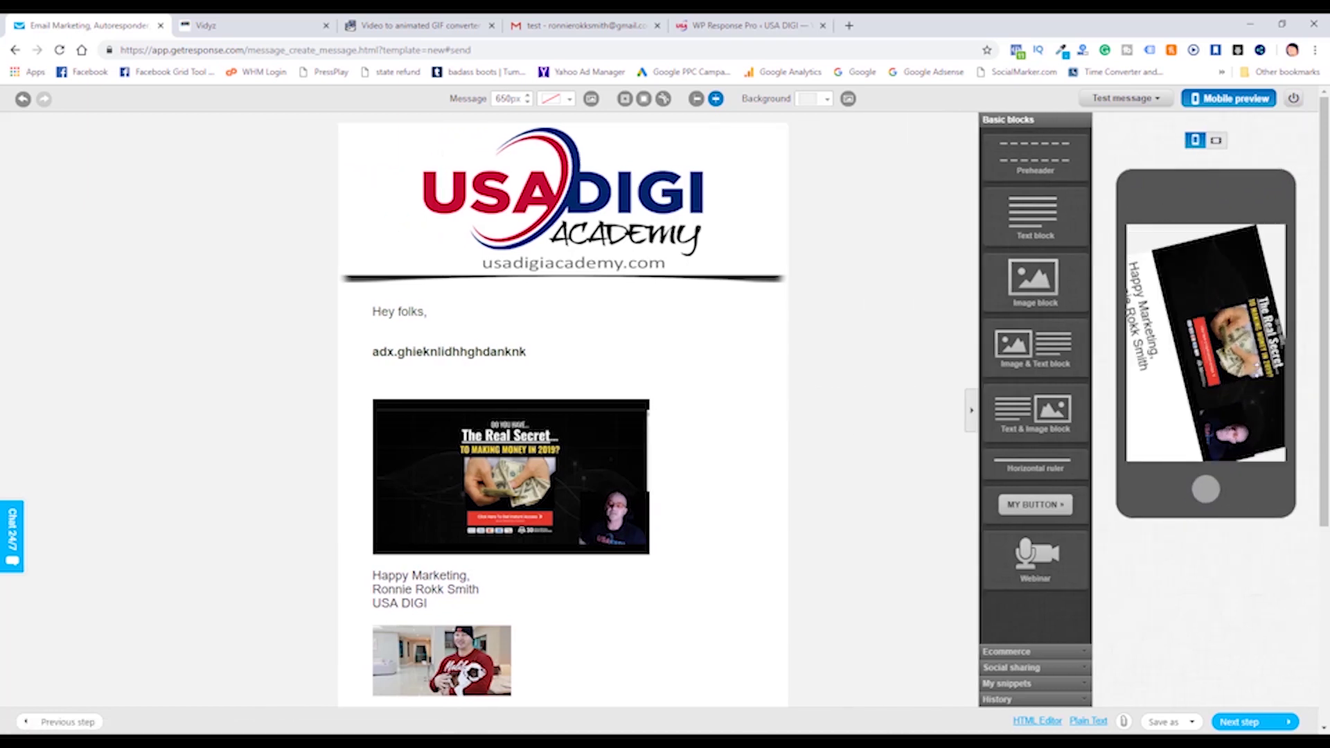
Scroll the portrait phone preview down to the P.S. line and disclaimer.
scroll(1246, 316, "down", 5)
scroll(1257, 315, "down", 3)
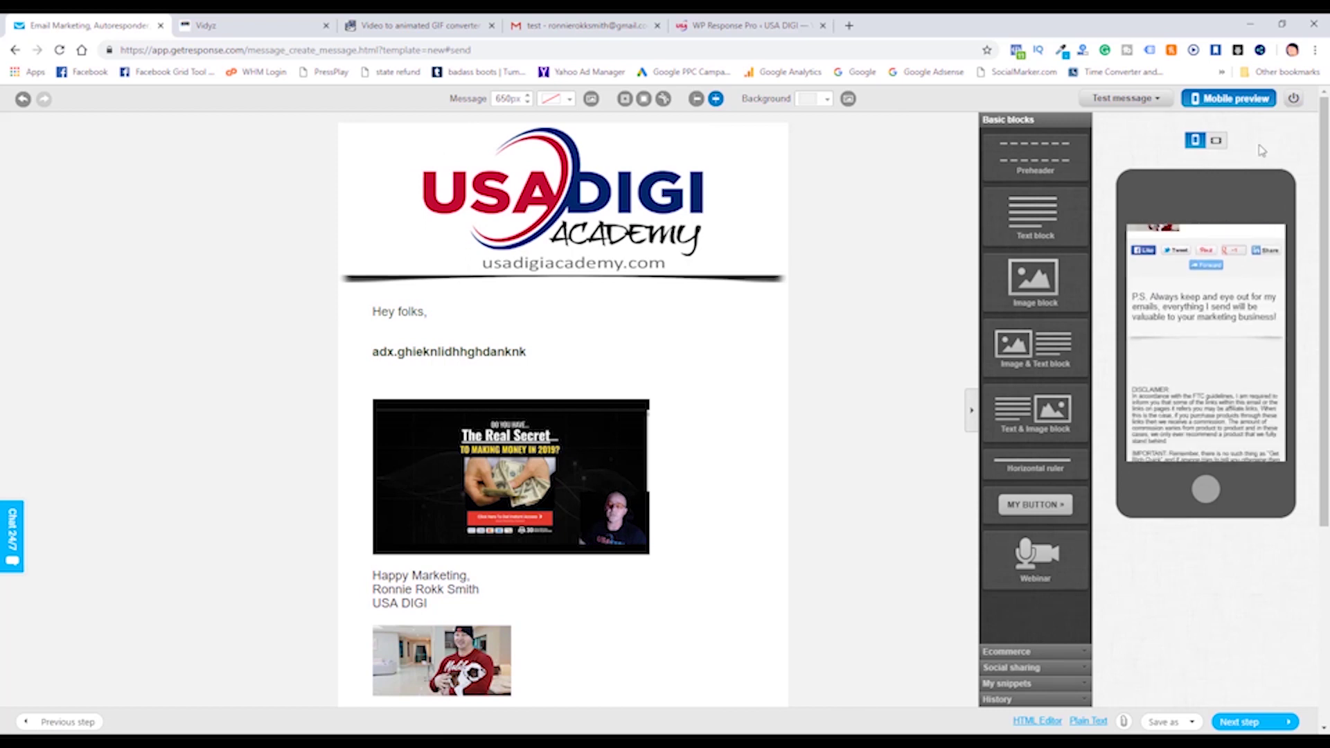
scroll(1276, 349, "down", 3)
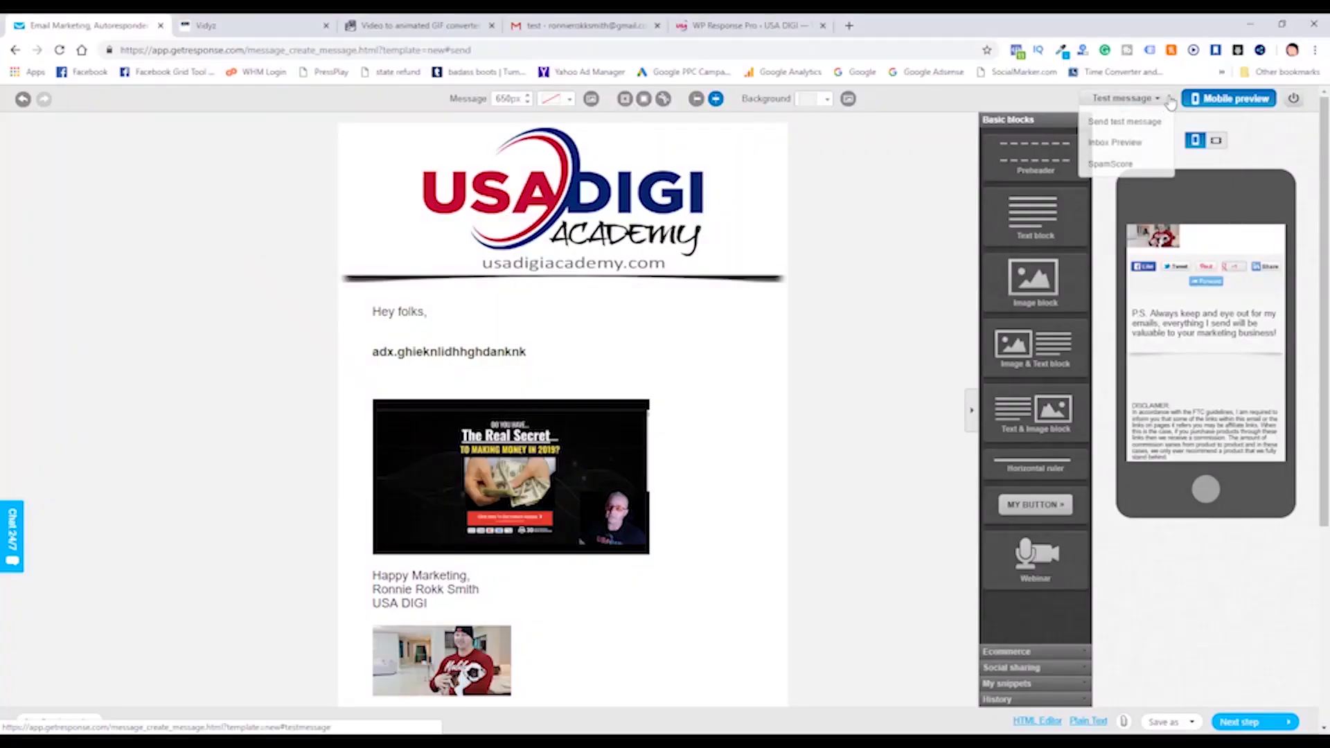
Choose Send test message from the Test message options.
left_click(1122, 125)
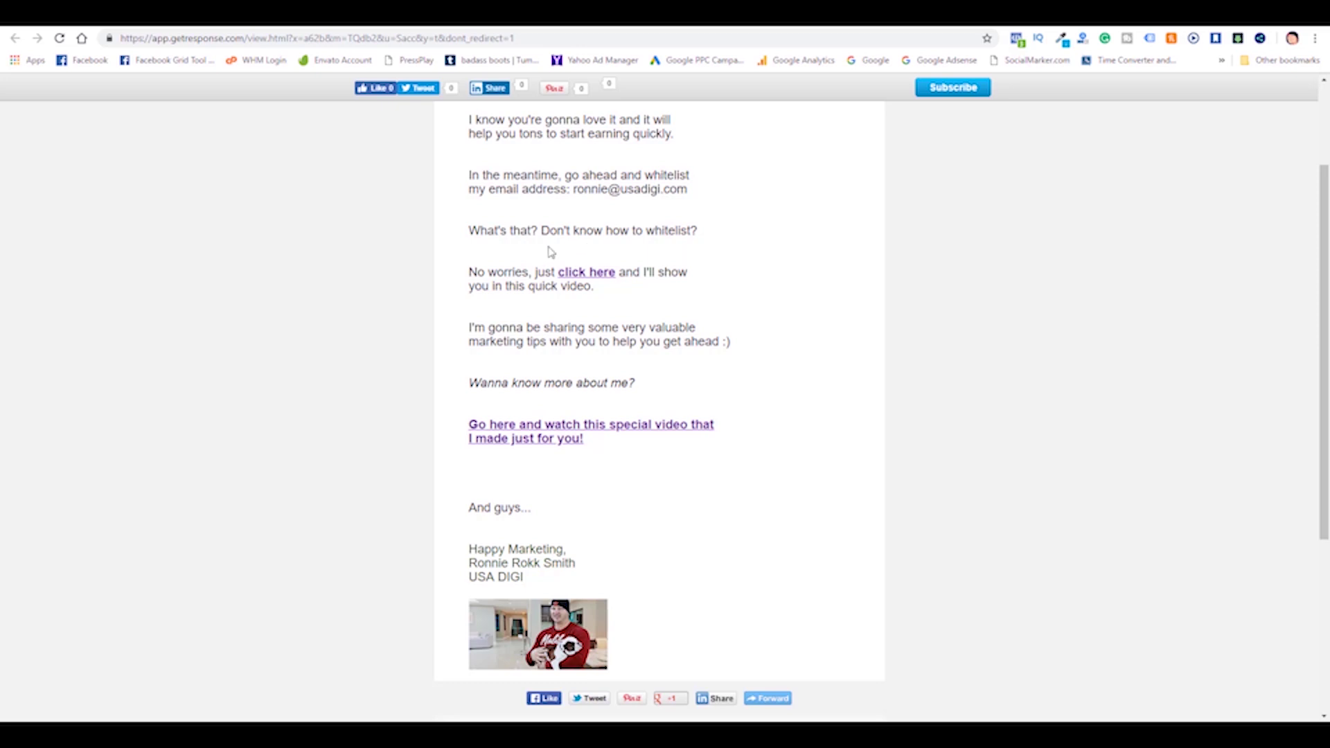
Highlight 'Don't know how to whitelist?' and follow its 'click here' link to the whitelisting video.
left_click_drag(544, 232, 713, 233)
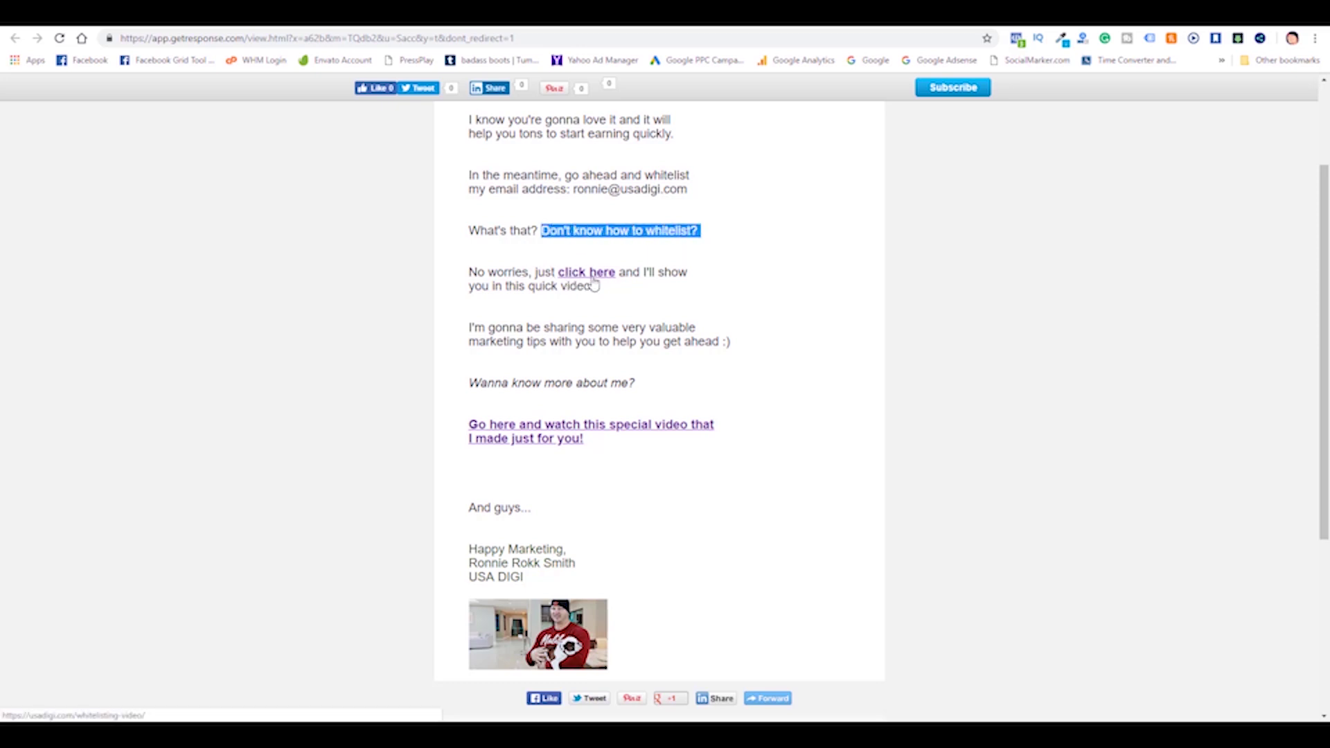
left_click(556, 273)
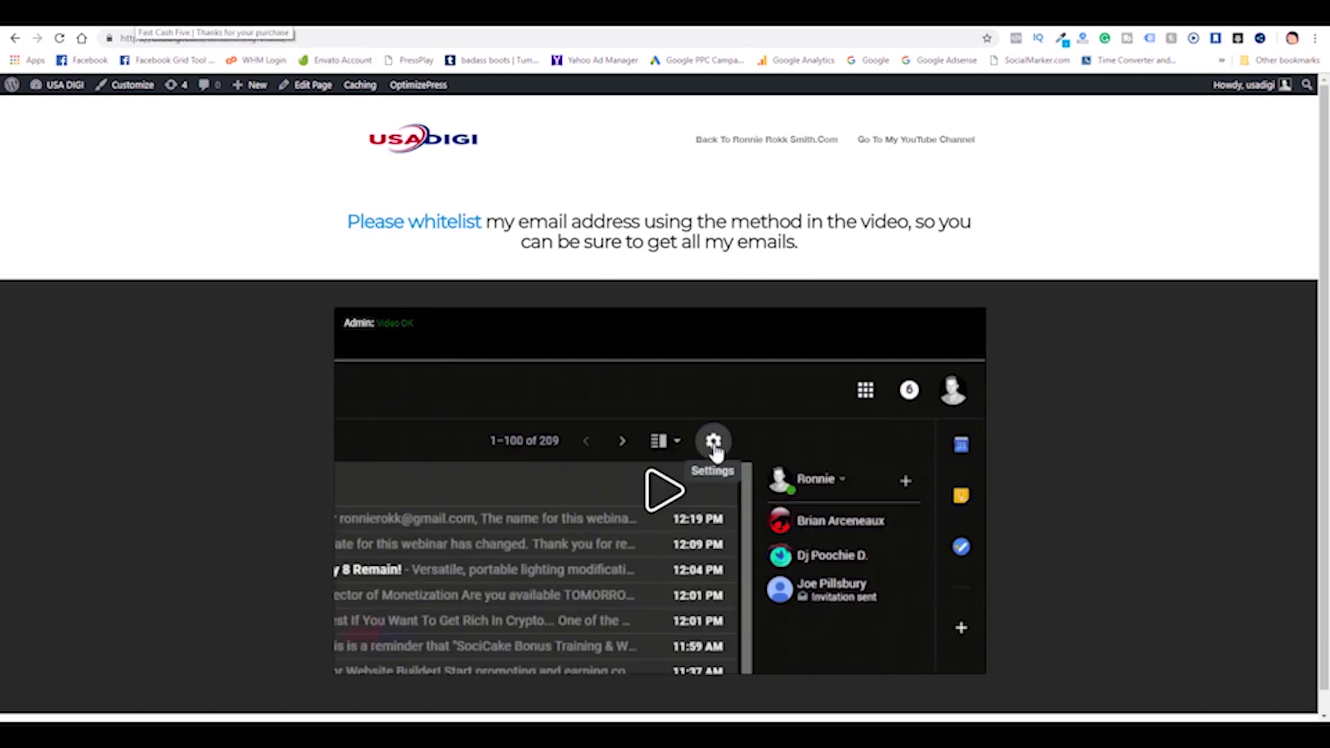
Show a sender's Add to Contacts option in Gmail, then return to the USA DIGI whitelisting page.
key("ctrl+Tab")
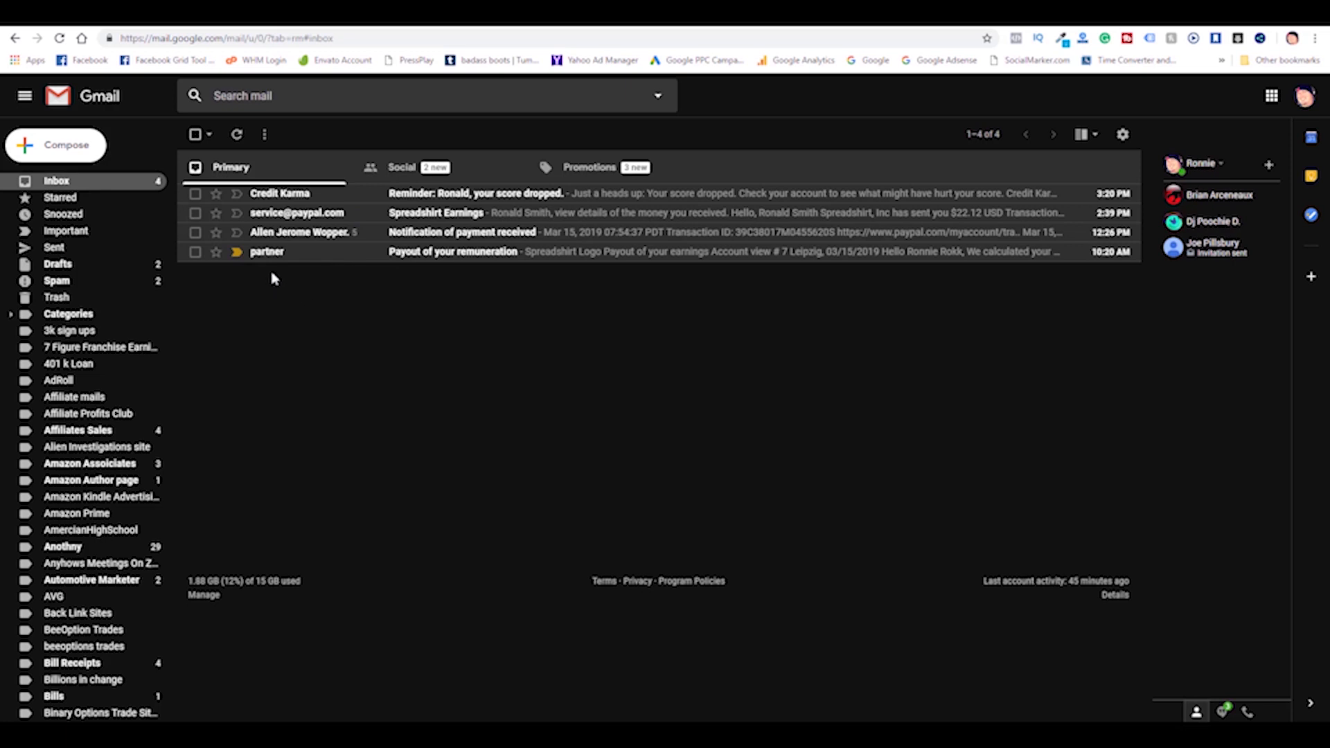
mouse_move(268, 259)
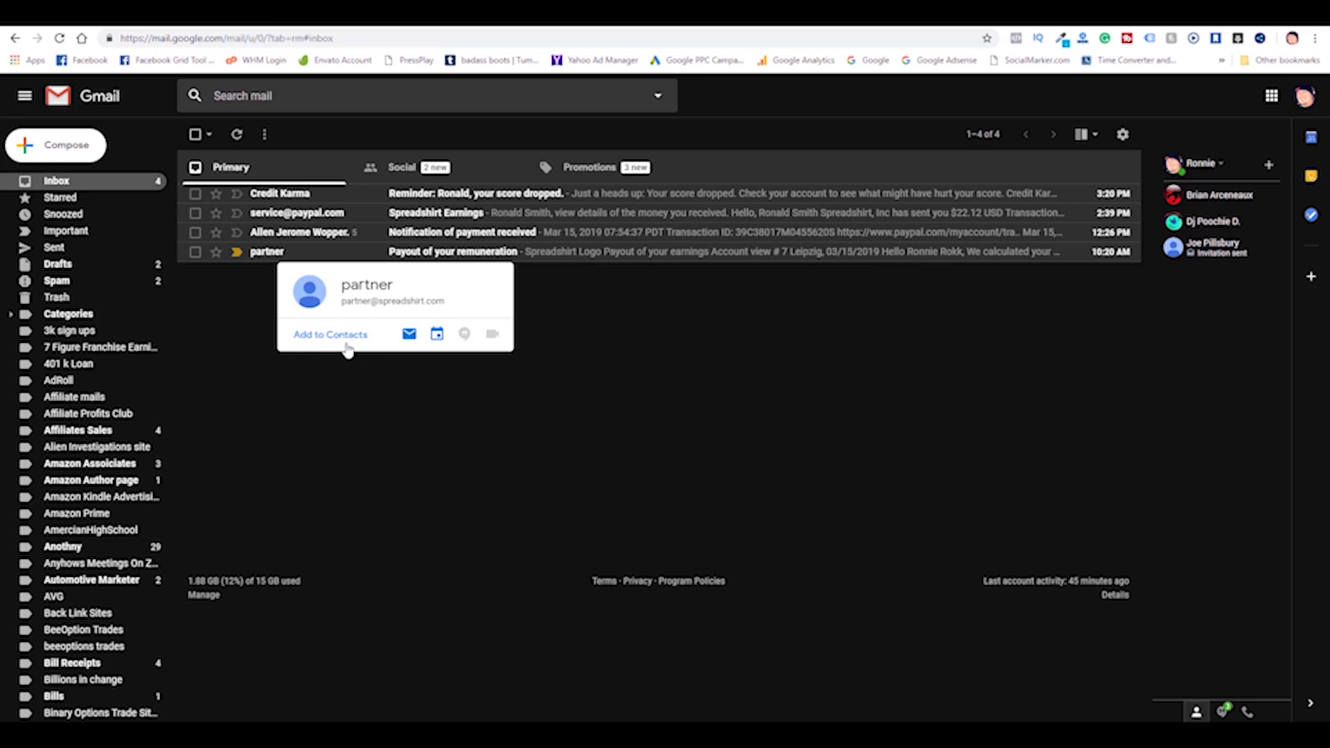
left_click(264, 27)
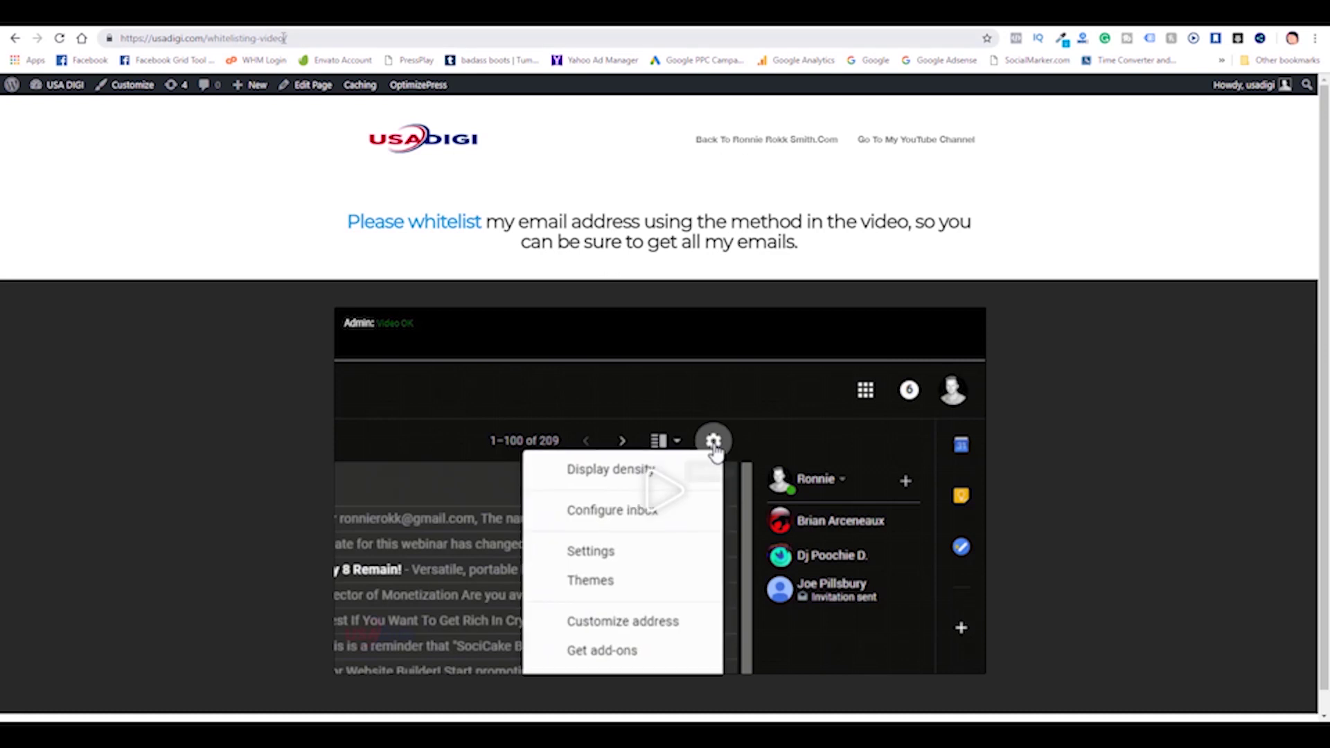